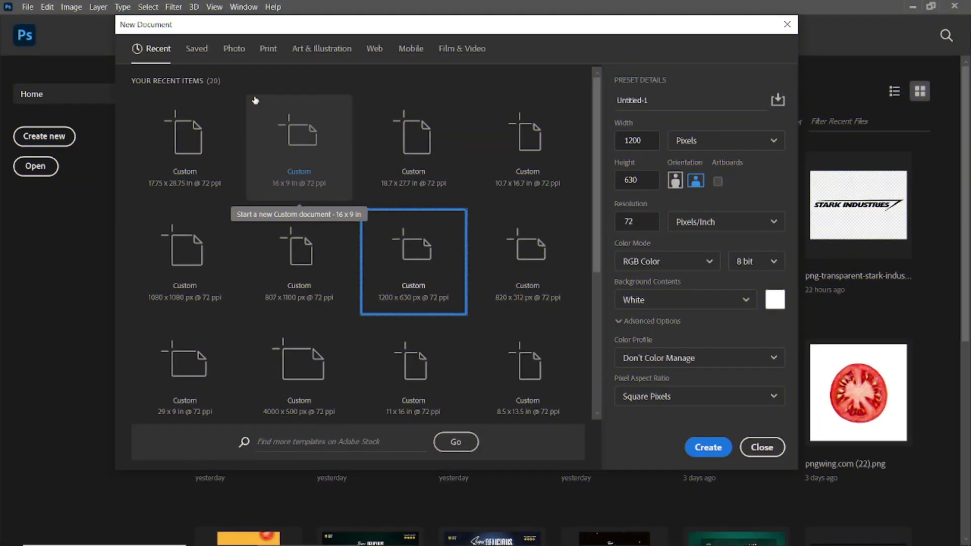
Create a new 17.75 × 27.75 inch document
{"action": "left_click", "coordinate": [683, 138]}
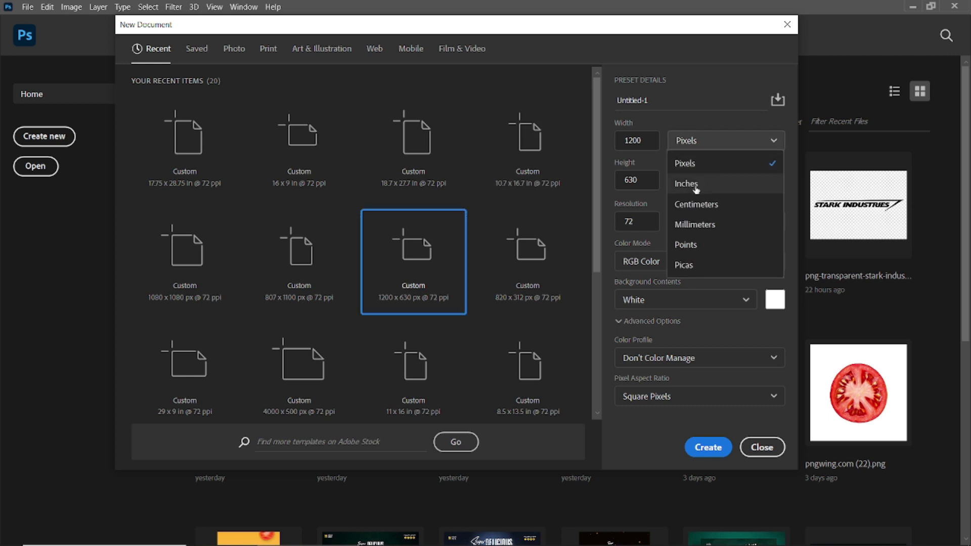
{"action": "left_click", "coordinate": [695, 183]}
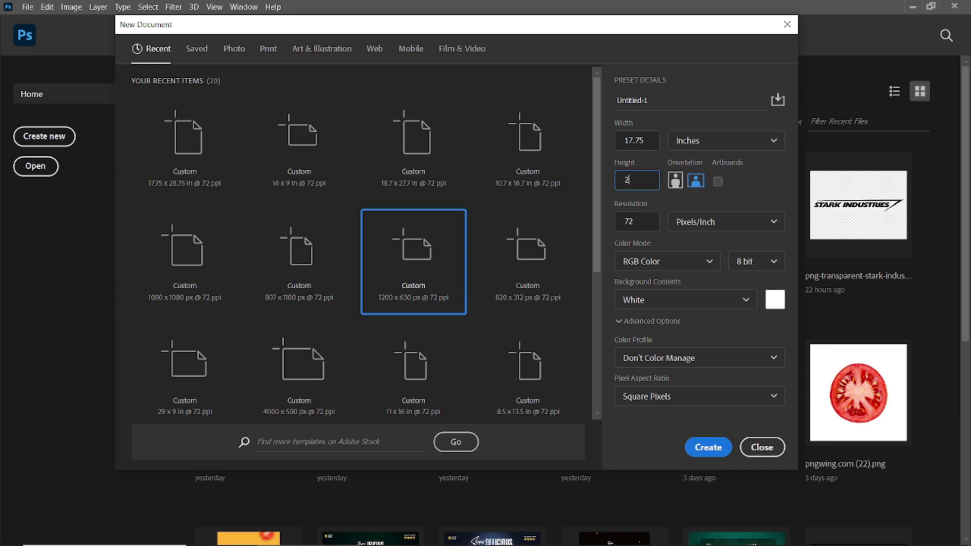
{"action": "type", "text": "27.75"}
{"action": "left_click", "coordinate": [706, 455]}
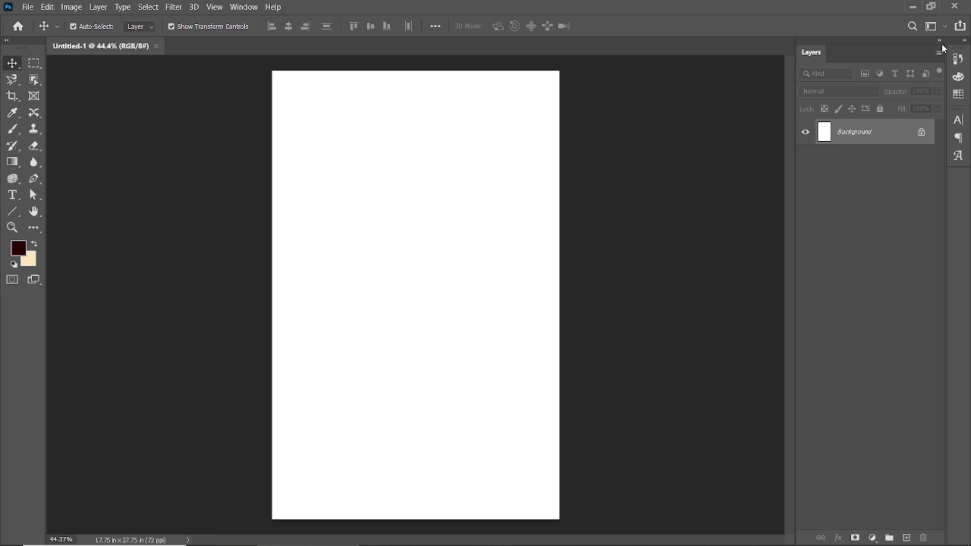
Unlock the background layer, fill it with black (000000) and lock it
{"action": "mouse_move", "coordinate": [952, 59]}
{"action": "left_mouse_down"}
{"action": "mouse_move", "coordinate": [843, 103]}
{"action": "mouse_move", "coordinate": [951, 58]}
{"action": "left_mouse_up"}
{"action": "left_click", "coordinate": [945, 133]}
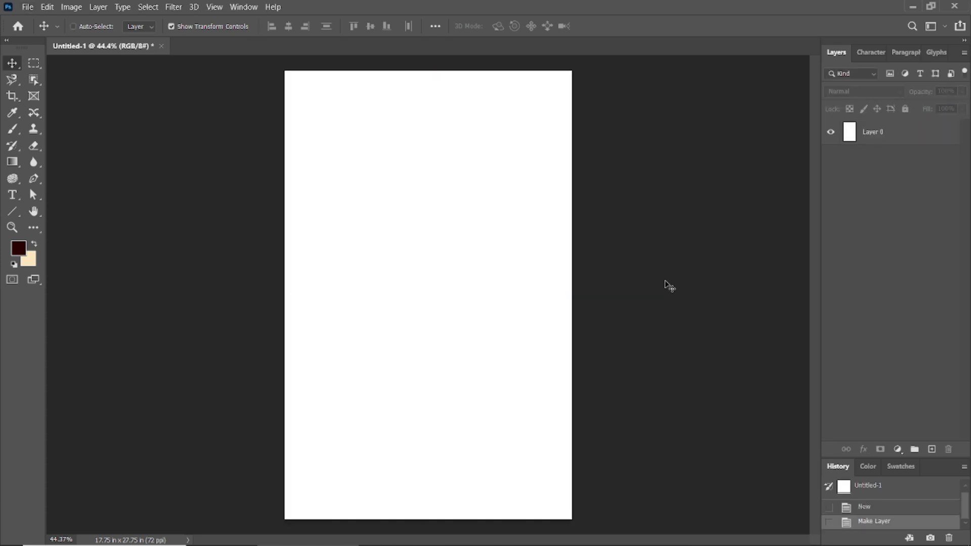
{"action": "key", "text": "ctrl+0"}
{"action": "left_click", "coordinate": [22, 246]}
{"action": "type", "text": "000000"}
{"action": "left_click", "coordinate": [900, 313]}
{"action": "key", "text": "alt+BackSpace"}
{"action": "left_click", "coordinate": [860, 135]}
{"action": "left_click", "coordinate": [904, 109]}
Open the photo of the red-coated woman
{"action": "left_click", "coordinate": [28, 7]}
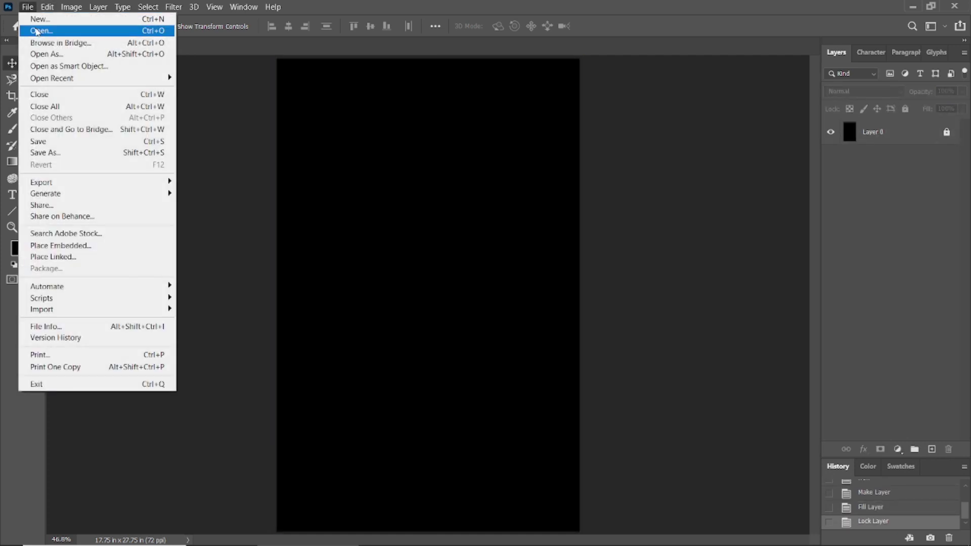
{"action": "left_click", "coordinate": [41, 30]}
{"action": "left_click", "coordinate": [311, 215]}
{"action": "left_click", "coordinate": [372, 392]}
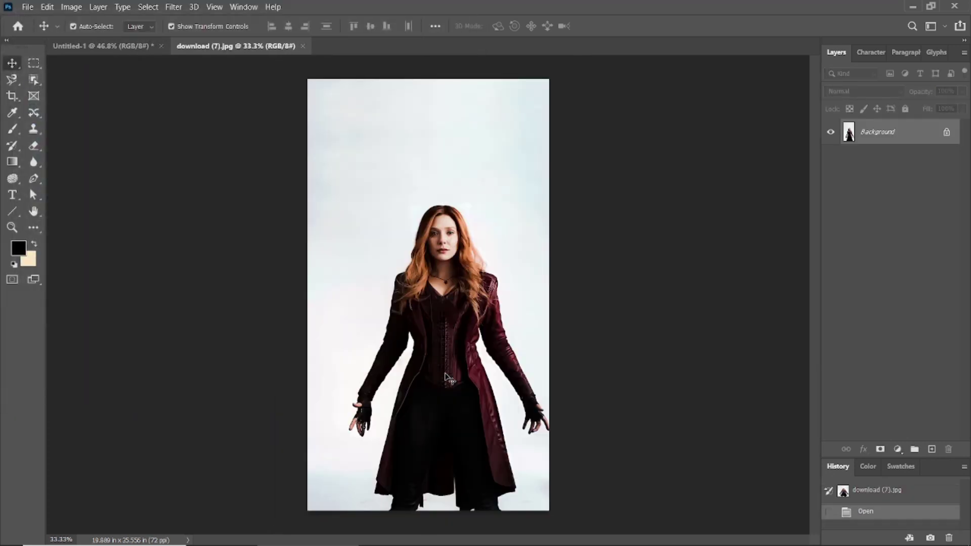
Select the woman with the Object Selection tool's Select Subject
{"action": "left_click", "coordinate": [34, 80]}
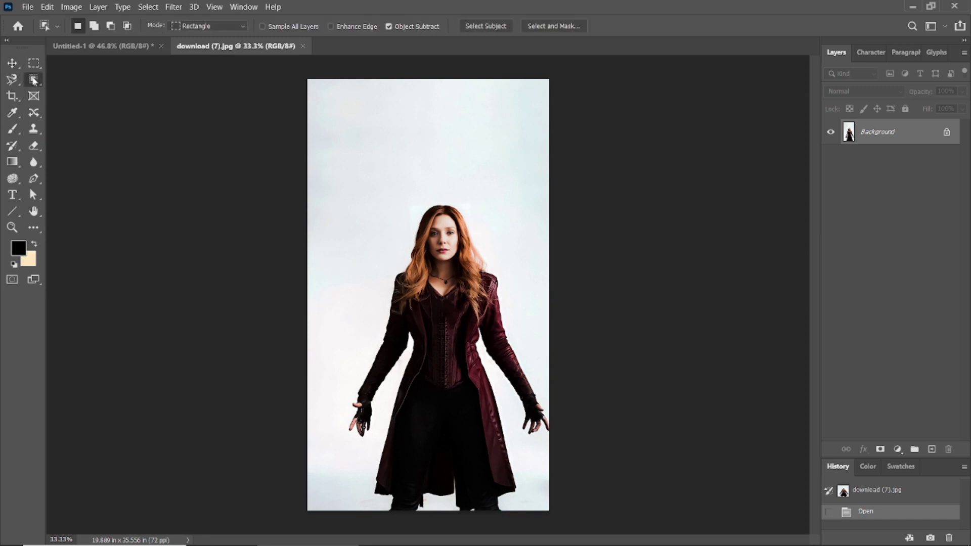
{"action": "left_click", "coordinate": [474, 27]}
{"action": "scroll", "coordinate": [473, 273], "scroll_direction": "up", "scroll_amount": 2}
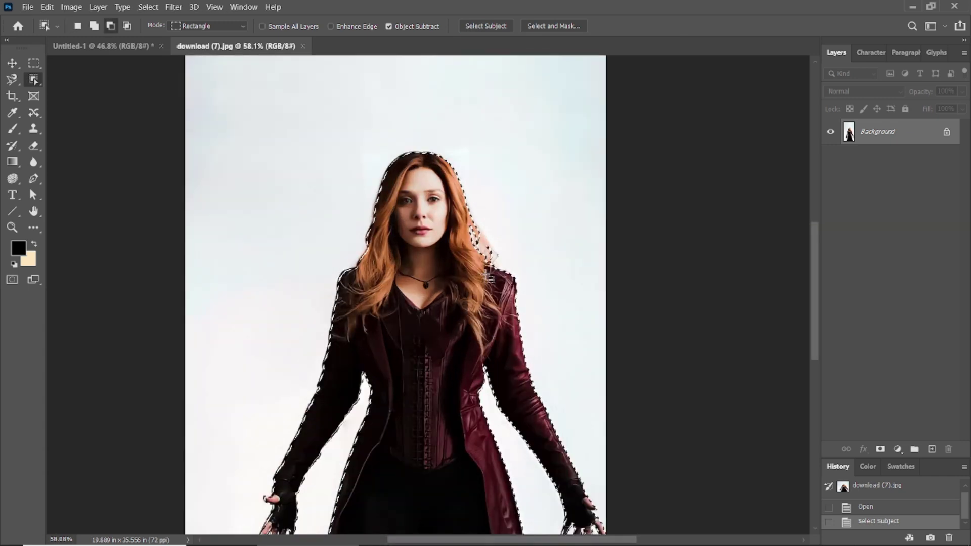
{"action": "scroll", "coordinate": [475, 268], "scroll_direction": "up", "scroll_amount": 4}
{"action": "scroll", "coordinate": [445, 208], "scroll_direction": "down", "scroll_amount": 2}
{"action": "scroll", "coordinate": [446, 209], "scroll_direction": "down", "scroll_amount": 3}
{"action": "scroll", "coordinate": [446, 209], "scroll_direction": "down", "scroll_amount": 1}
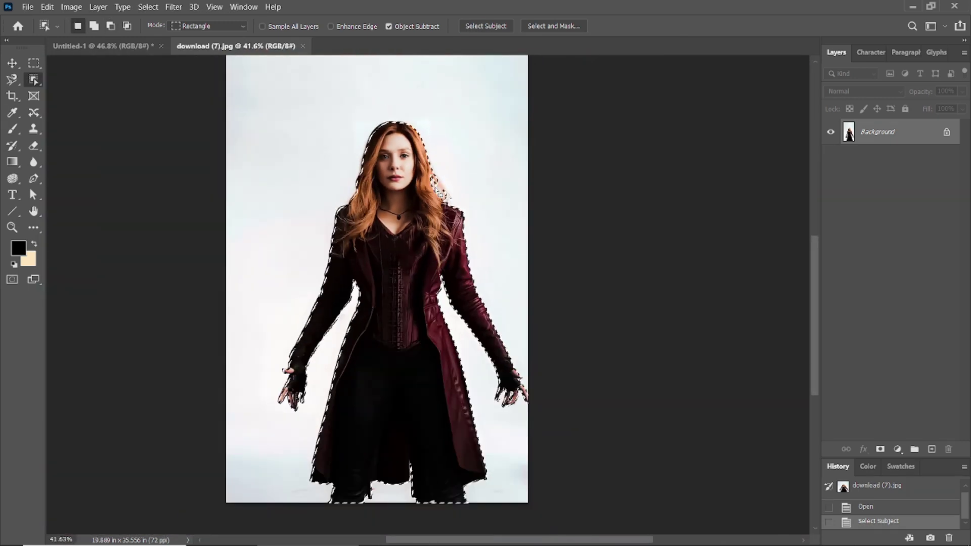
Refine the edges in Select and Mask with Decontaminate Colors off, outputting a masked layer copy
{"action": "left_click", "coordinate": [545, 28]}
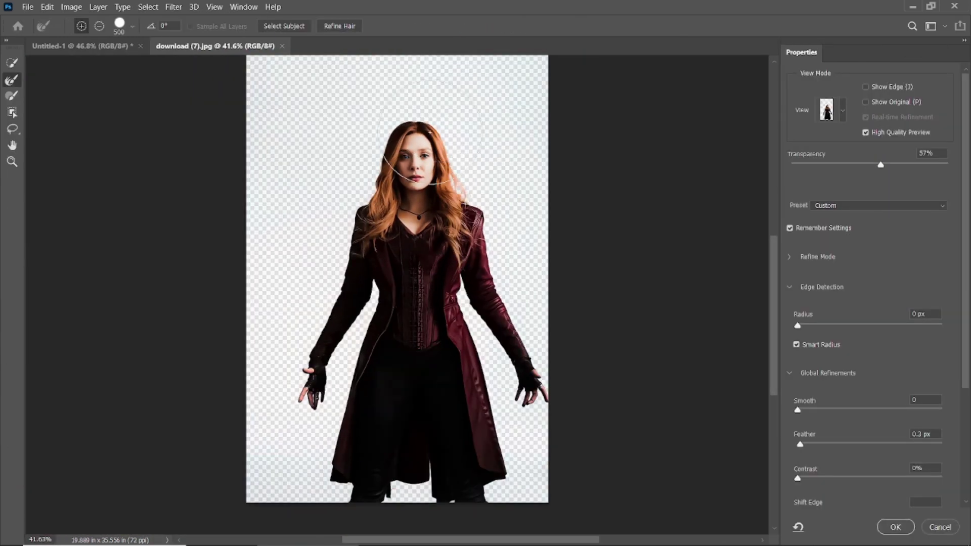
{"action": "scroll", "coordinate": [441, 182], "scroll_direction": "up", "scroll_amount": 3}
{"action": "scroll", "coordinate": [437, 202], "scroll_direction": "down", "scroll_amount": 5}
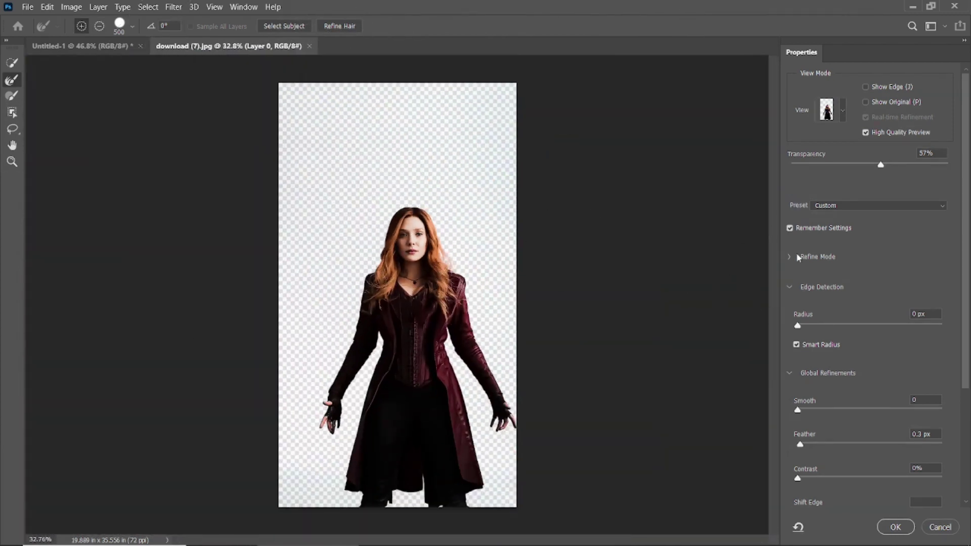
{"action": "scroll", "coordinate": [848, 489], "scroll_direction": "down", "scroll_amount": 3}
{"action": "scroll", "coordinate": [848, 490], "scroll_direction": "down", "scroll_amount": 2}
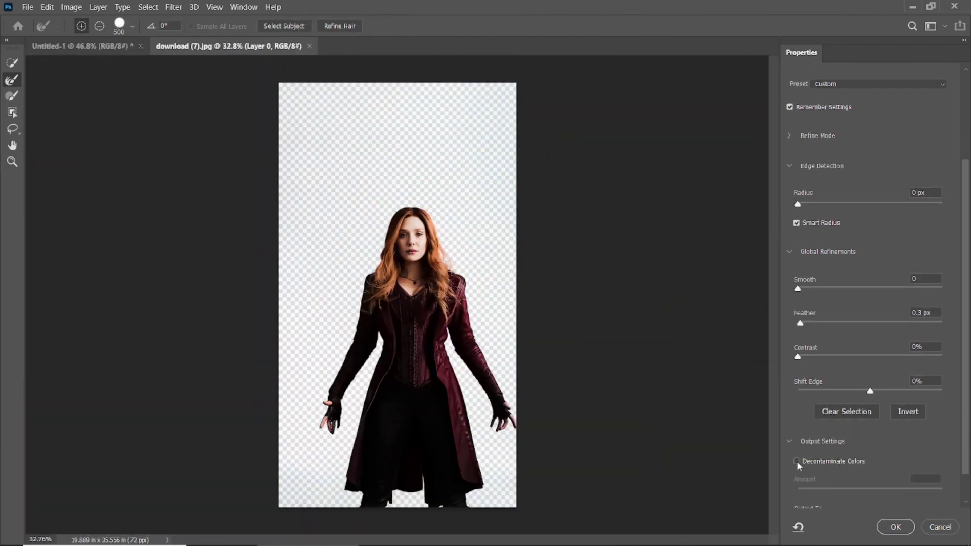
{"action": "scroll", "coordinate": [444, 261], "scroll_direction": "up", "scroll_amount": 5}
{"action": "left_click", "coordinate": [797, 461]}
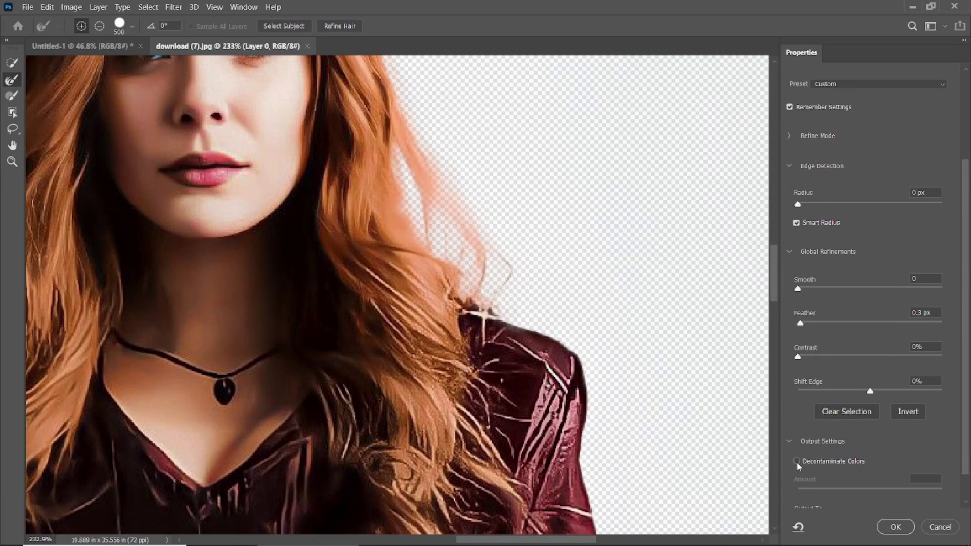
{"action": "left_click", "coordinate": [797, 461]}
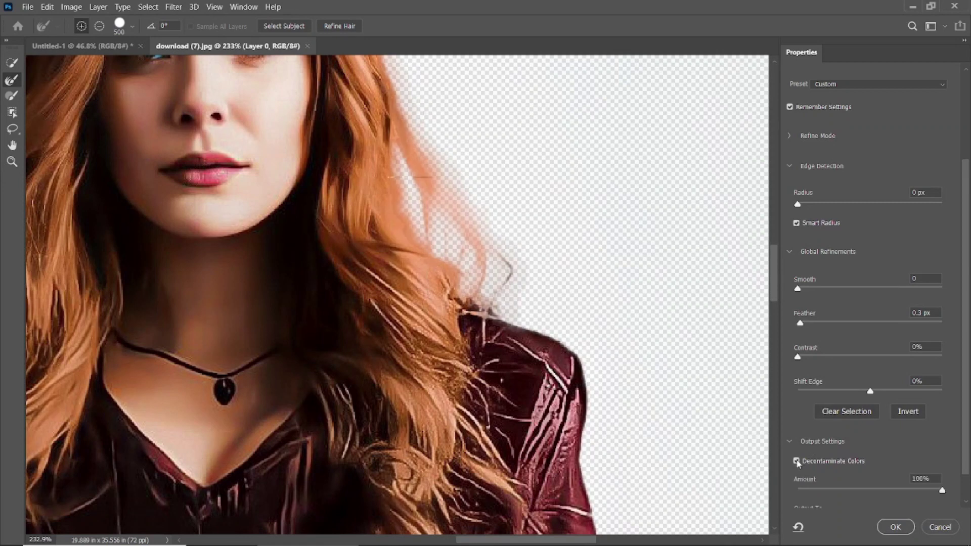
{"action": "left_click", "coordinate": [797, 461]}
{"action": "scroll", "coordinate": [854, 445], "scroll_direction": "down", "scroll_amount": 2}
{"action": "left_click", "coordinate": [895, 527]}
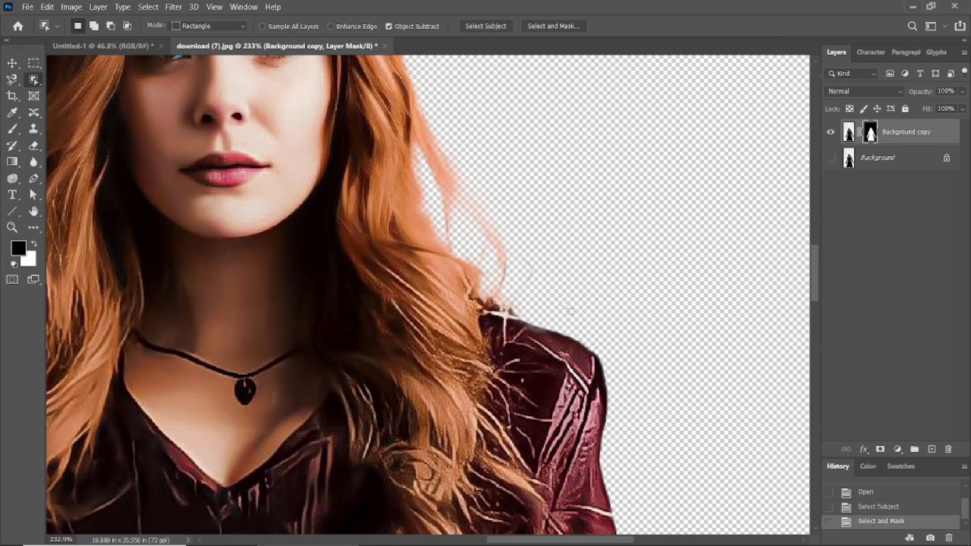
{"action": "key", "text": "v"}
{"action": "scroll", "coordinate": [427, 228], "scroll_direction": "down", "scroll_amount": 7}
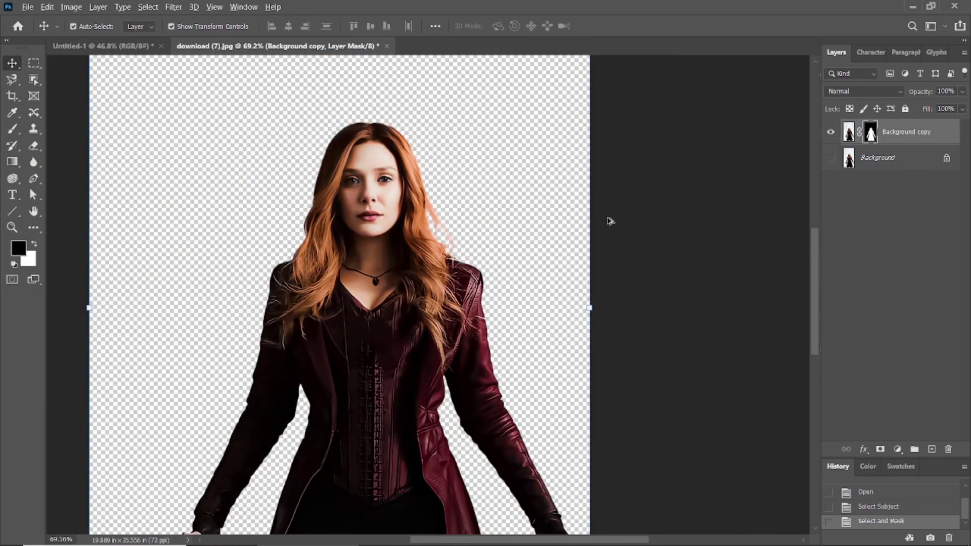
{"action": "scroll", "coordinate": [609, 221], "scroll_direction": "down", "scroll_amount": 2}
Drag the masked cut-out layer into the poster document
{"action": "left_click", "coordinate": [946, 158]}
{"action": "left_click", "coordinate": [897, 137], "text": "shift"}
{"action": "right_click", "coordinate": [456, 210]}
{"action": "left_click", "coordinate": [497, 214]}
{"action": "mouse_move", "coordinate": [433, 254]}
{"action": "left_mouse_down"}
{"action": "mouse_move", "coordinate": [130, 47]}
{"action": "mouse_move", "coordinate": [465, 268]}
{"action": "left_mouse_up"}
Scale the woman down and move her higher on the poster
{"action": "mouse_move", "coordinate": [562, 75]}
{"action": "left_mouse_down"}
{"action": "mouse_move", "coordinate": [520, 130]}
{"action": "mouse_move", "coordinate": [513, 158]}
{"action": "left_mouse_up"}
{"action": "left_click", "coordinate": [623, 29]}
{"action": "key", "text": "ctrl+0"}
{"action": "mouse_move", "coordinate": [432, 278]}
{"action": "left_mouse_down"}
{"action": "mouse_move", "coordinate": [427, 239]}
{"action": "mouse_move", "coordinate": [437, 264]}
{"action": "left_mouse_up"}
Hide the woman's layer and close the portrait photo
{"action": "scroll", "coordinate": [633, 292], "scroll_direction": "down", "scroll_amount": 1}
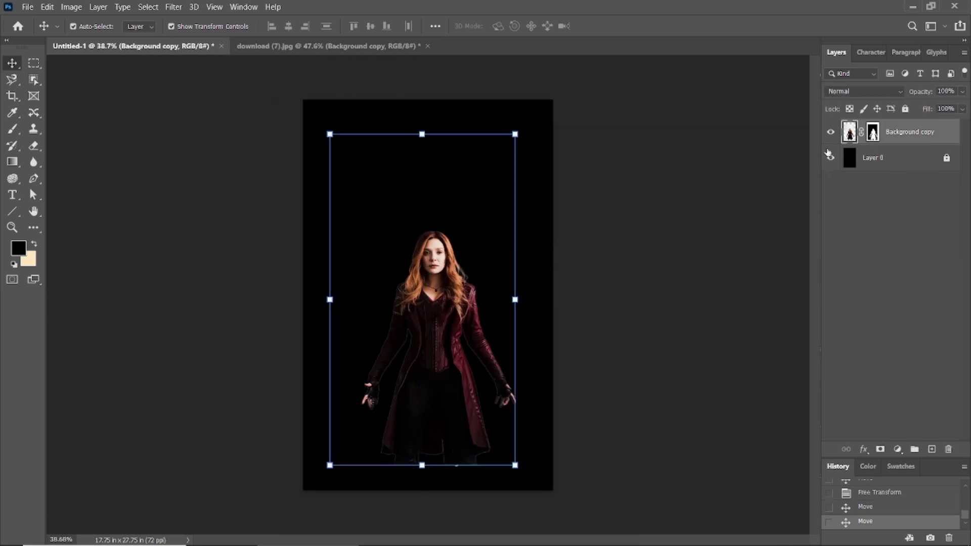
{"action": "left_click", "coordinate": [831, 132]}
{"action": "left_click", "coordinate": [774, 180]}
{"action": "scroll", "coordinate": [607, 152], "scroll_direction": "up", "scroll_amount": 1}
{"action": "left_click", "coordinate": [27, 6]}
{"action": "left_click", "coordinate": [356, 66]}
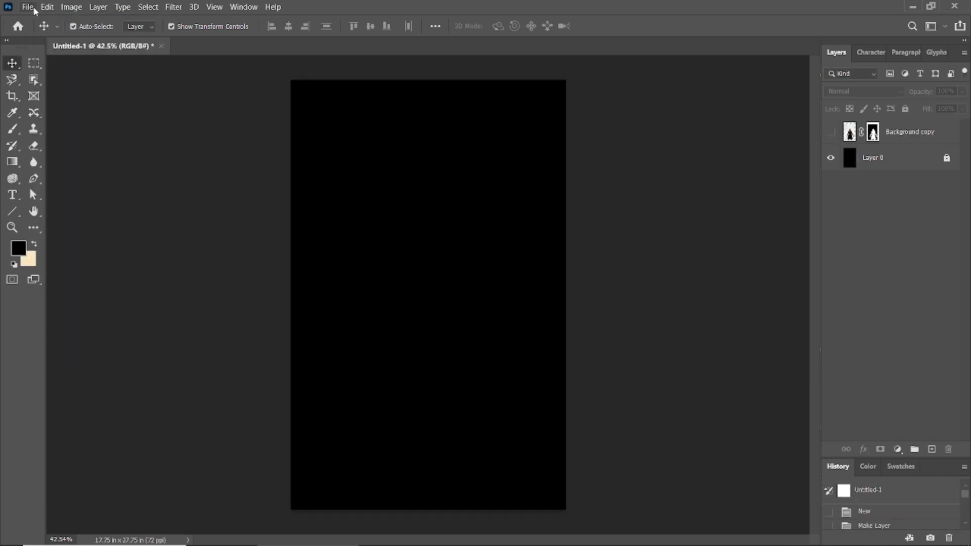
Open the night-side earth image
{"action": "key", "text": "ctrl+o"}
{"action": "left_click", "coordinate": [227, 202]}
{"action": "left_click", "coordinate": [377, 391]}
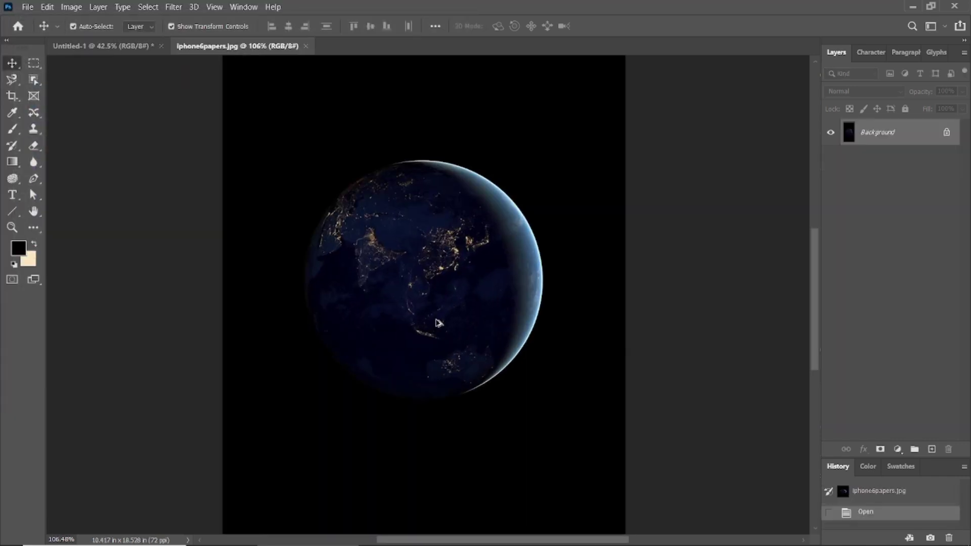
{"action": "scroll", "coordinate": [640, 160], "scroll_direction": "down", "scroll_amount": 2}
{"action": "left_click", "coordinate": [78, 66]}
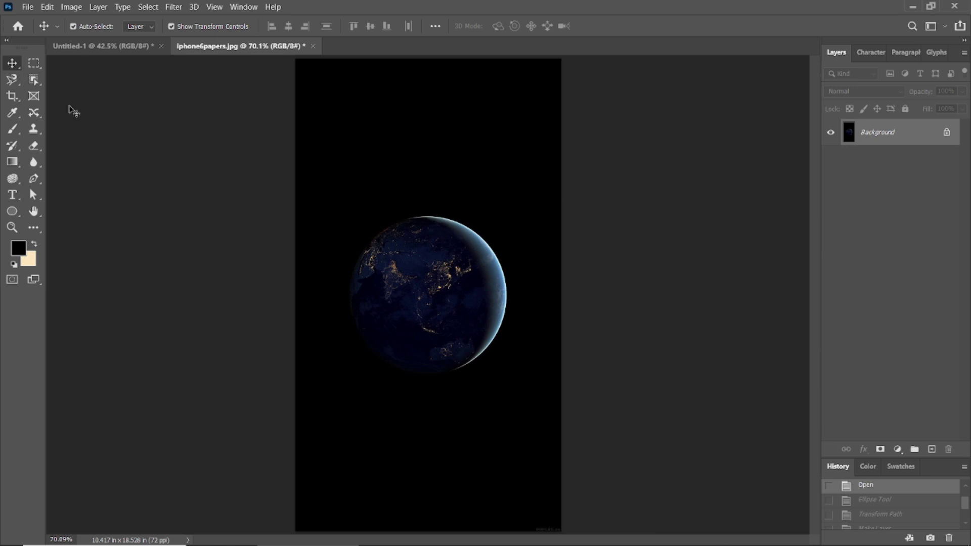
Draw an elliptical selection around the globe and nudge it into alignment
{"action": "right_click", "coordinate": [34, 81]}
{"action": "right_click", "coordinate": [34, 62]}
{"action": "left_click", "coordinate": [76, 78]}
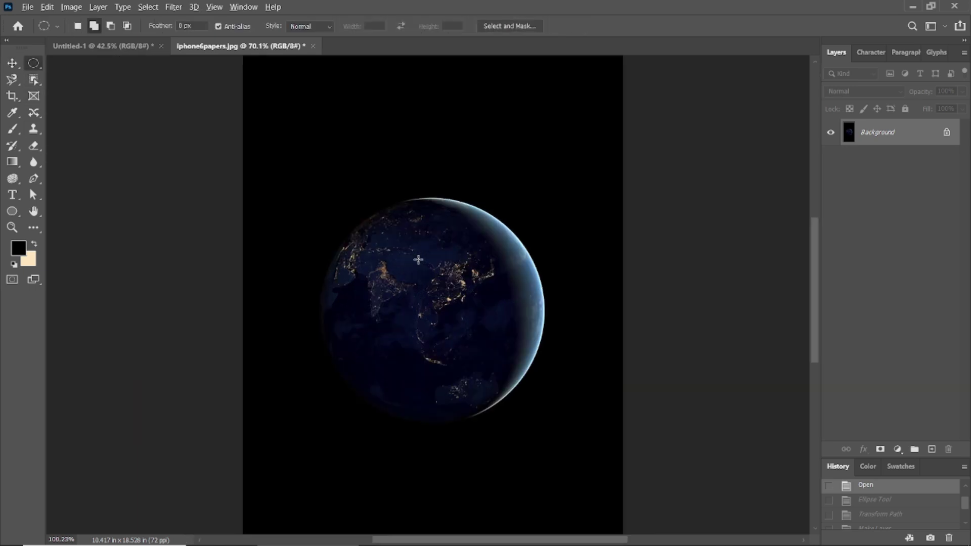
{"action": "scroll", "coordinate": [417, 258], "scroll_direction": "up", "scroll_amount": 3}
{"action": "left_click_drag", "start_coordinate": [284, 181], "coordinate": [618, 517]}
{"action": "scroll", "coordinate": [605, 499], "scroll_direction": "down", "scroll_amount": 2}
{"action": "key", "text": "shift+Right"}
{"action": "key", "text": "Up"}
{"action": "key", "text": "Up"}
{"action": "key", "text": "Up"}
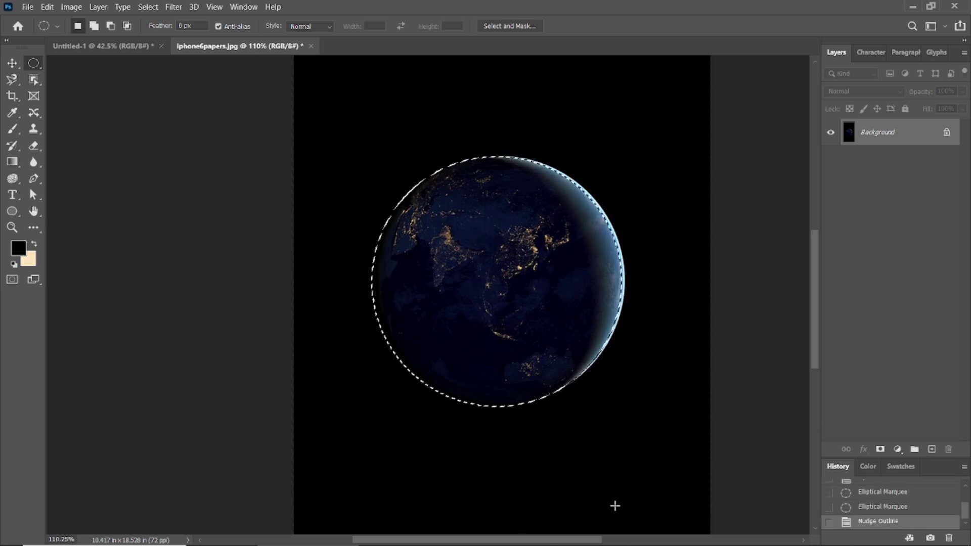
{"action": "scroll", "coordinate": [557, 287], "scroll_direction": "up", "scroll_amount": 2}
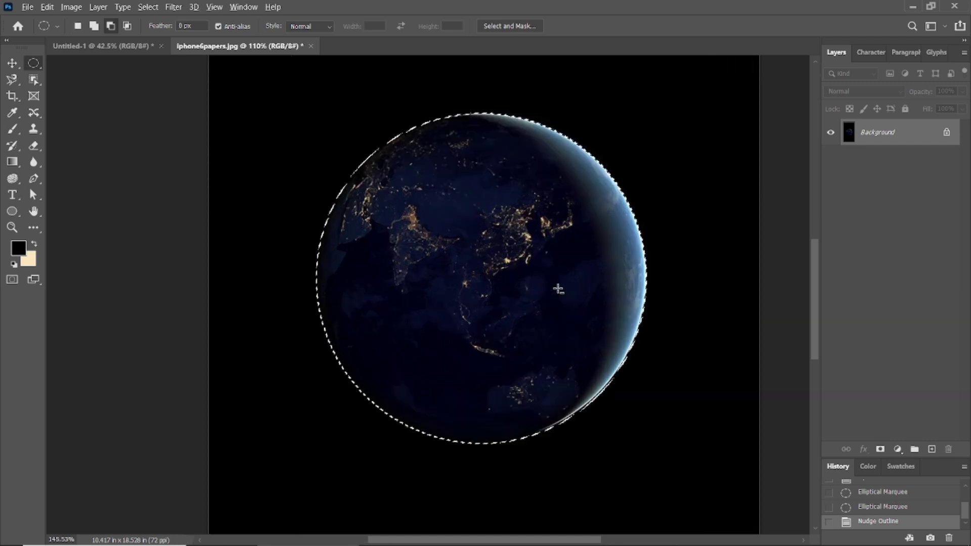
{"action": "scroll", "coordinate": [556, 286], "scroll_direction": "up", "scroll_amount": 2}
Invert the selection, delete everything outside the globe, and deselect
{"action": "key", "text": "ctrl+shift+i"}
{"action": "key", "text": "Delete"}
{"action": "key", "text": "Escape"}
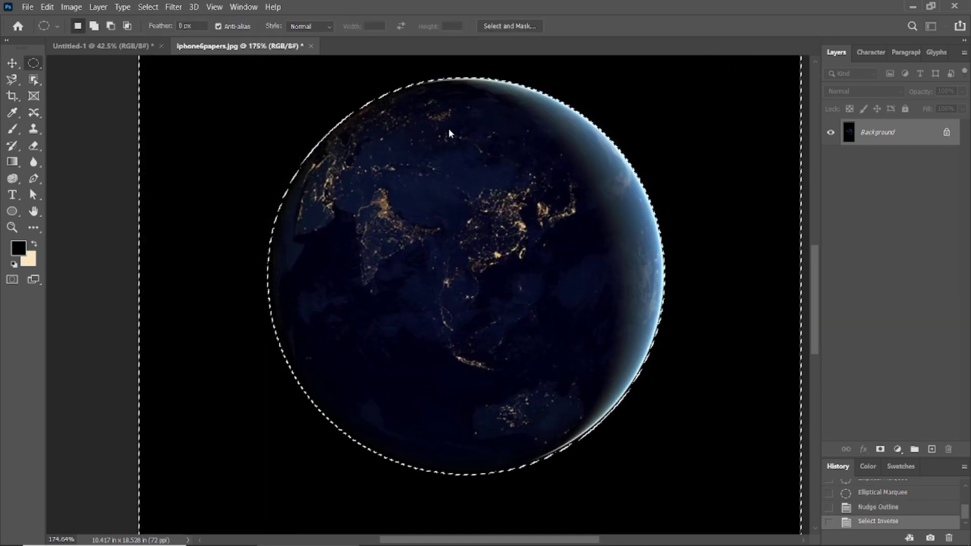
{"action": "scroll", "coordinate": [608, 261], "scroll_direction": "down", "scroll_amount": 2}
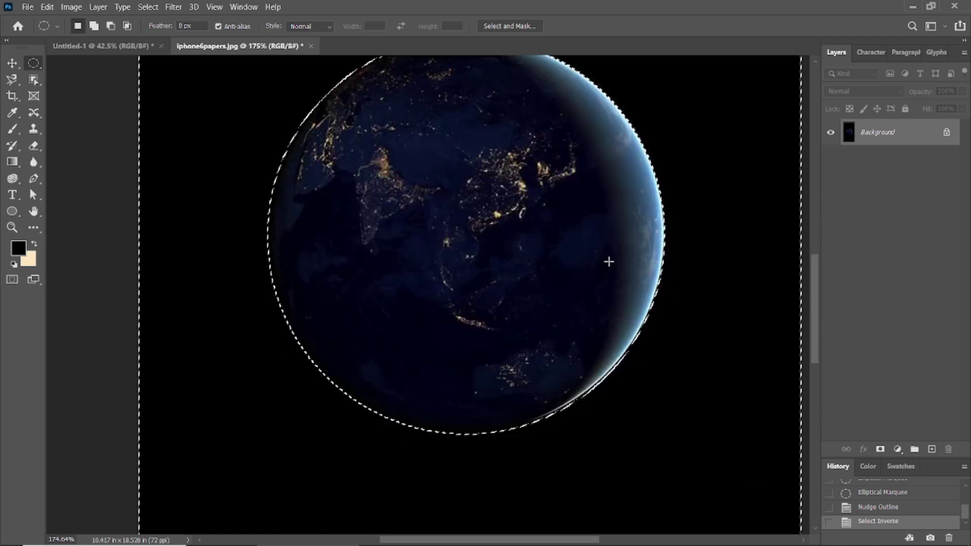
{"action": "scroll", "coordinate": [608, 261], "scroll_direction": "down", "scroll_amount": 2}
{"action": "key", "text": "Delete"}
{"action": "scroll", "coordinate": [629, 260], "scroll_direction": "down", "scroll_amount": 2}
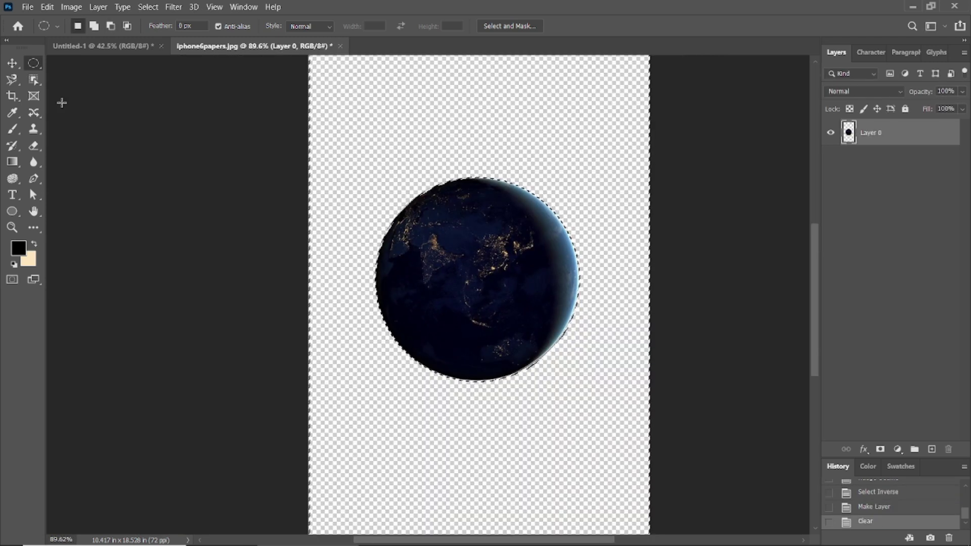
{"action": "key", "text": "v"}
{"action": "key", "text": "ctrl+d"}
{"action": "scroll", "coordinate": [466, 272], "scroll_direction": "up", "scroll_amount": 2}
Bring the globe into the poster and enlarge it
{"action": "mouse_move", "coordinate": [467, 272]}
{"action": "left_mouse_down"}
{"action": "mouse_move", "coordinate": [183, 116]}
{"action": "mouse_move", "coordinate": [444, 294]}
{"action": "mouse_move", "coordinate": [434, 211]}
{"action": "mouse_move", "coordinate": [495, 278]}
{"action": "left_mouse_up"}
{"action": "key", "text": "ctrl+t"}
{"action": "left_click", "coordinate": [626, 25]}
{"action": "scroll", "coordinate": [430, 202], "scroll_direction": "up", "scroll_amount": 4}
{"action": "scroll", "coordinate": [452, 267], "scroll_direction": "down", "scroll_amount": 2}
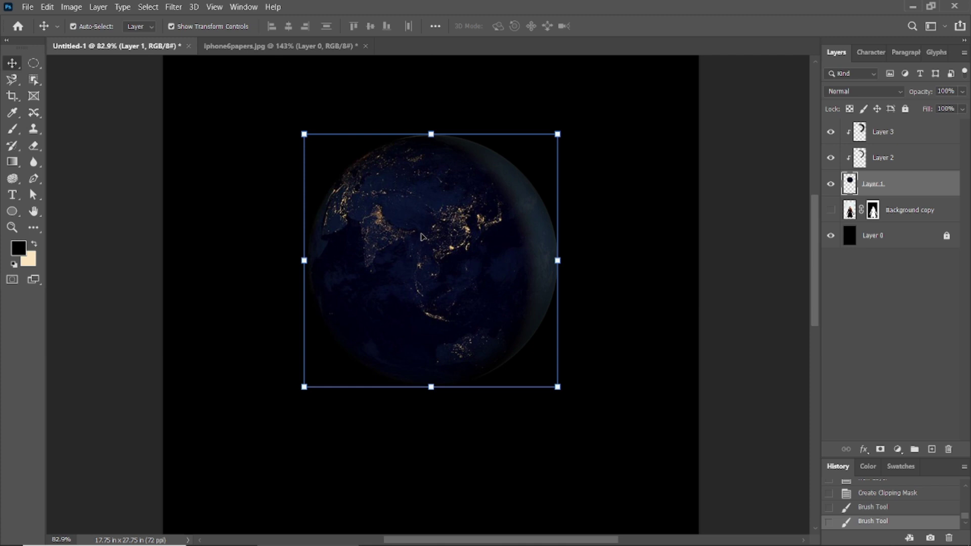
Duplicate the globe layer and flip the copy horizontally
{"action": "left_click_drag", "start_coordinate": [905, 184], "coordinate": [932, 449]}
{"action": "left_click_drag", "start_coordinate": [438, 261], "coordinate": [349, 266]}
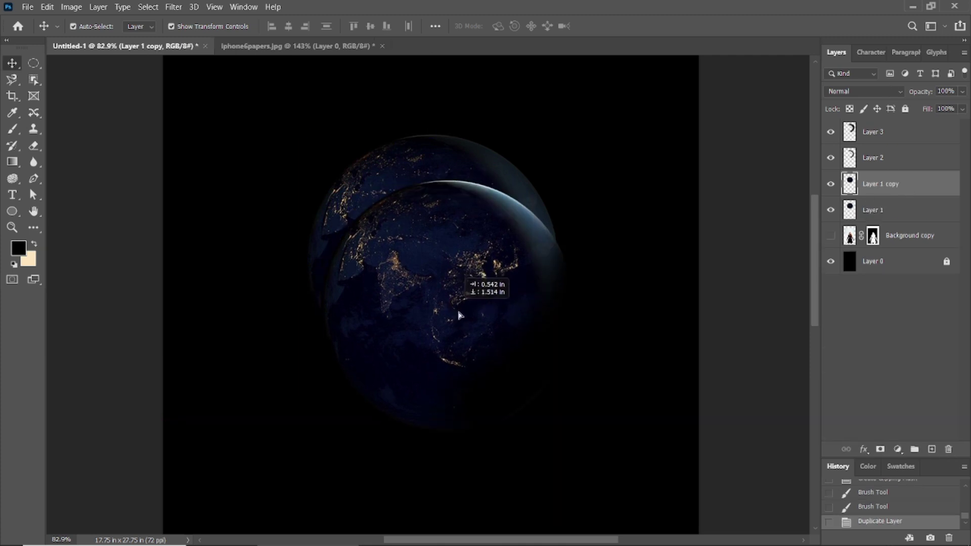
{"action": "right_click", "coordinate": [348, 237]}
{"action": "key", "text": "ctrl+t"}
{"action": "right_click", "coordinate": [326, 226]}
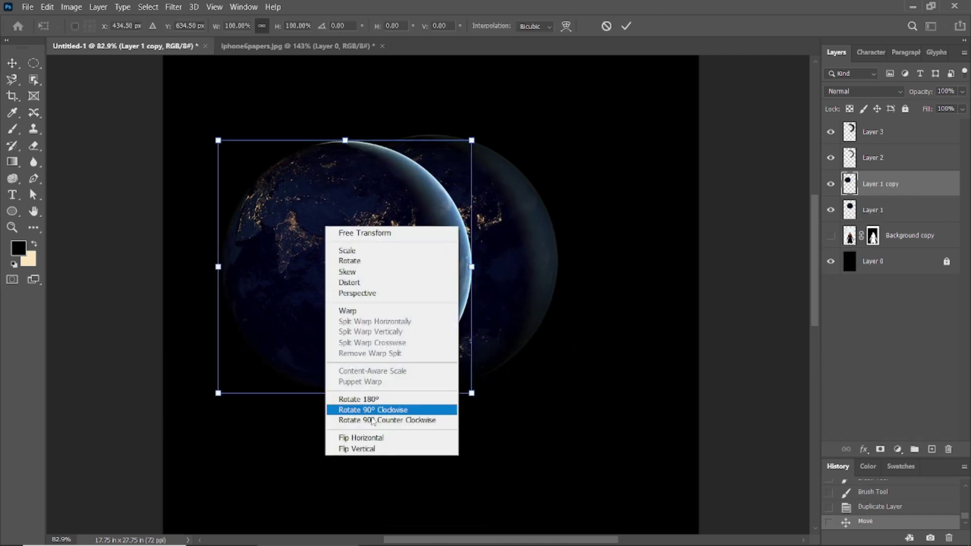
{"action": "left_click", "coordinate": [370, 436]}
{"action": "left_click", "coordinate": [626, 26]}
Align the flipped copy over the globe and paint its mask black along the left edge
{"action": "left_click_drag", "start_coordinate": [361, 268], "coordinate": [448, 257]}
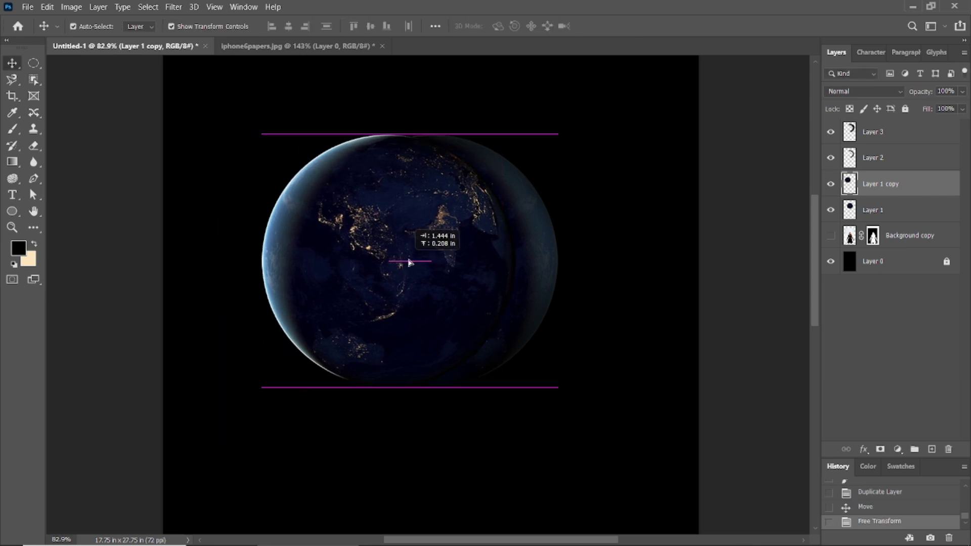
{"action": "left_click", "coordinate": [880, 449]}
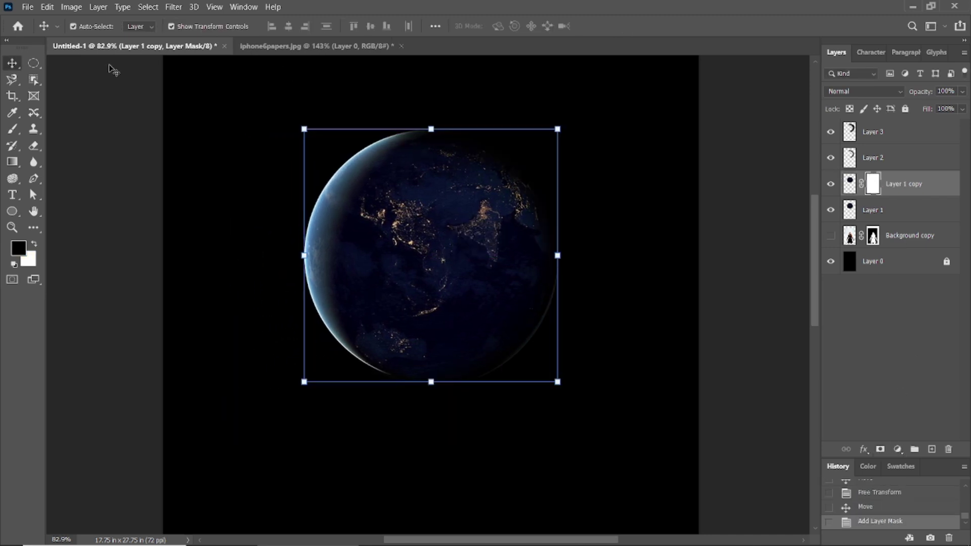
{"action": "key", "text": "b"}
{"action": "left_click_drag", "start_coordinate": [364, 140], "coordinate": [453, 366]}
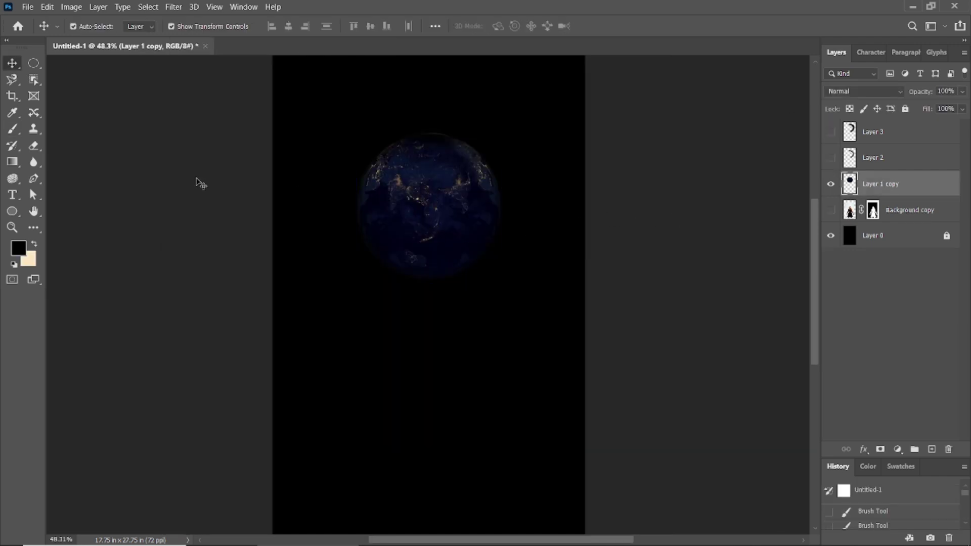
Place the red smoke image as an embedded layer, rotated 90 degrees
{"action": "left_click", "coordinate": [27, 7]}
{"action": "left_click", "coordinate": [72, 246]}
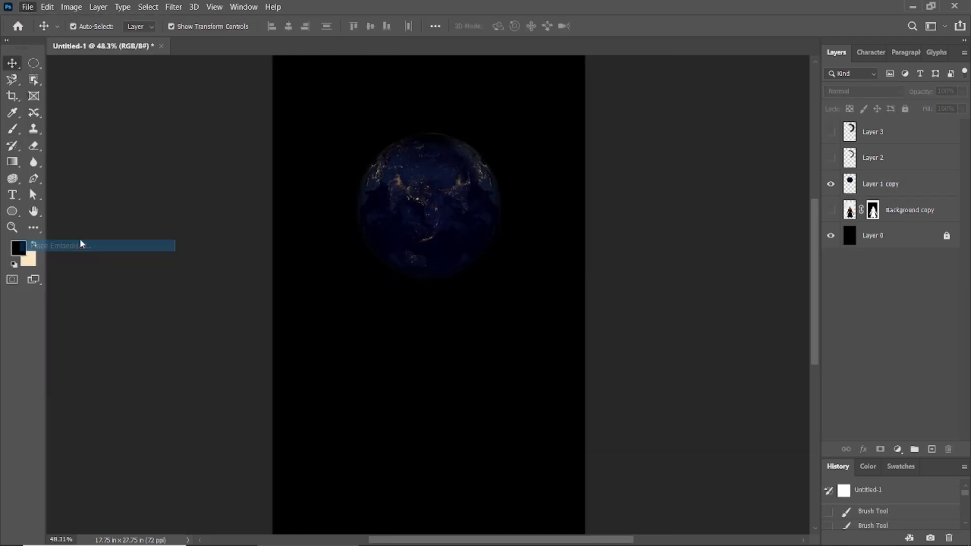
{"action": "left_click", "coordinate": [308, 114]}
{"action": "left_click", "coordinate": [378, 306]}
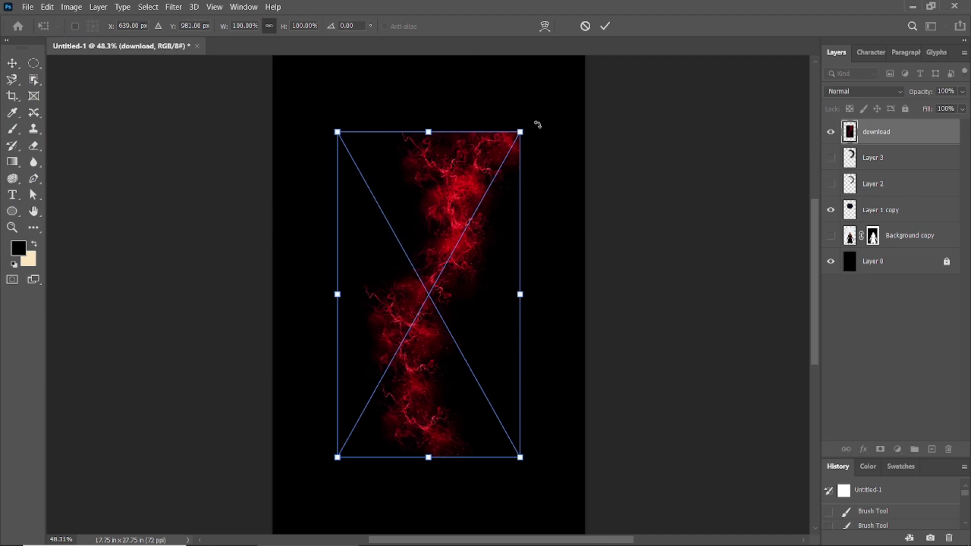
{"action": "left_click_drag", "start_coordinate": [537, 125], "coordinate": [632, 401]}
{"action": "left_click", "coordinate": [604, 26]}
Set the smoke layer to Screen blending and move it below the globe copy
{"action": "left_click", "coordinate": [863, 91]}
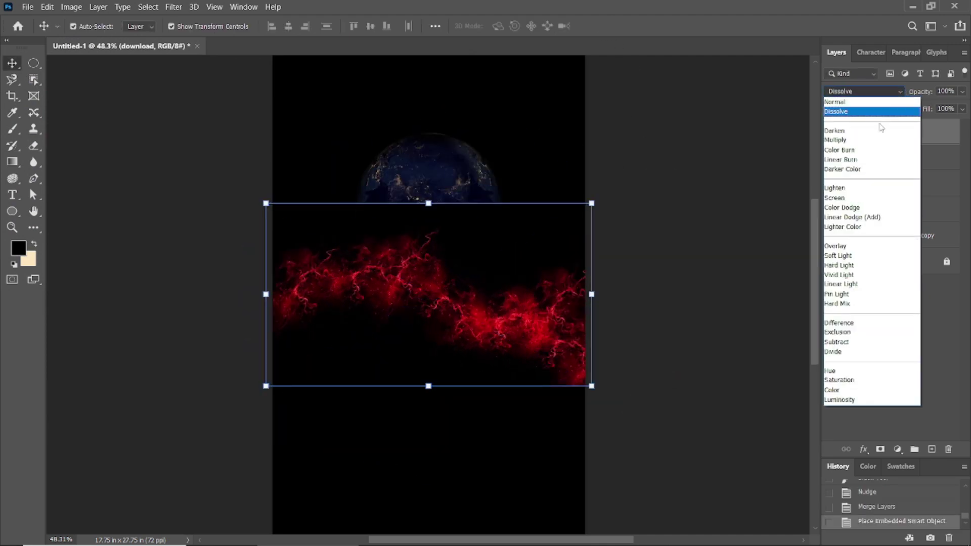
{"action": "left_click", "coordinate": [858, 198]}
{"action": "left_click", "coordinate": [830, 131]}
{"action": "left_click", "coordinate": [863, 91]}
{"action": "left_click", "coordinate": [896, 93]}
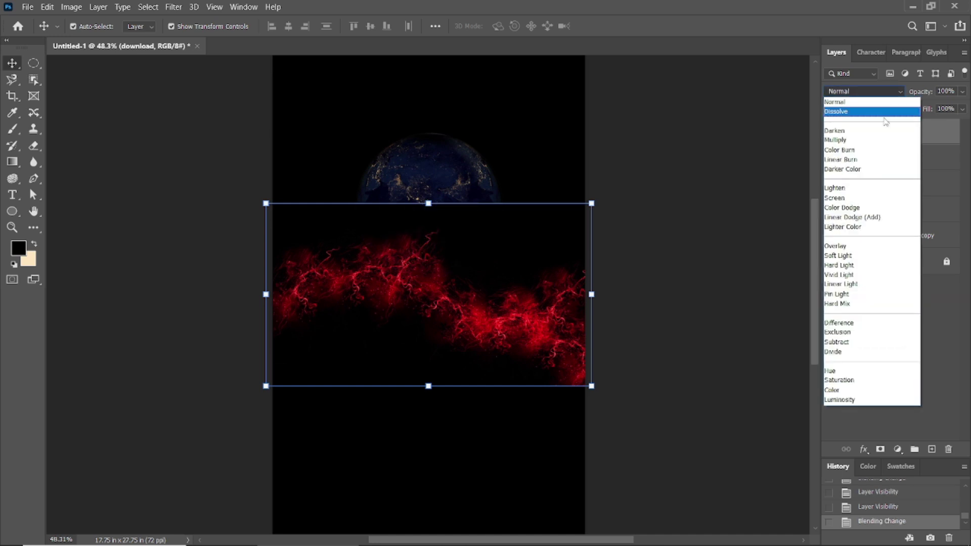
{"action": "left_click", "coordinate": [858, 196]}
{"action": "left_click_drag", "start_coordinate": [868, 134], "coordinate": [870, 222]}
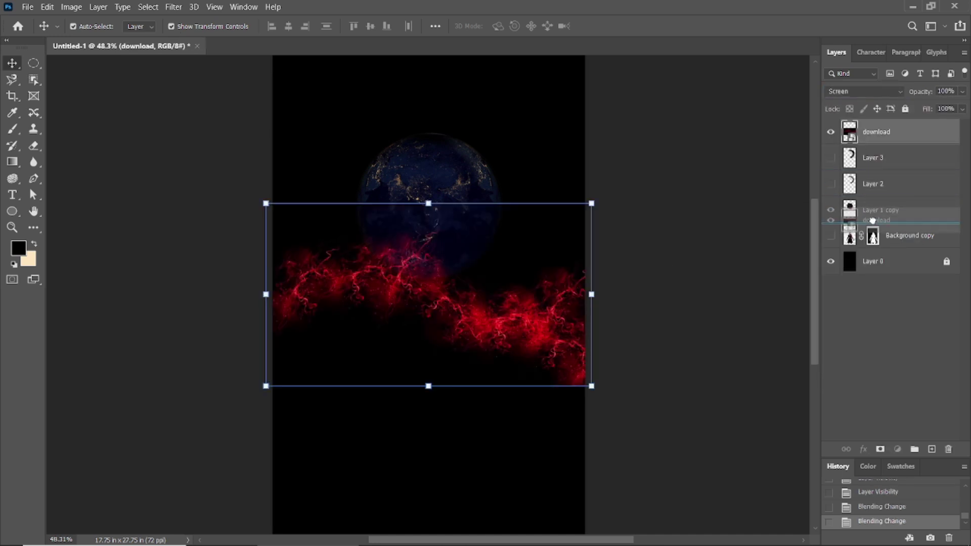
Delete Layers 3 and 2, then shift the smoke up and rotate it behind the globe
{"action": "left_click", "coordinate": [874, 133]}
{"action": "left_click", "coordinate": [873, 158], "text": "shift"}
{"action": "key", "text": "Delete"}
{"action": "left_click", "coordinate": [876, 157]}
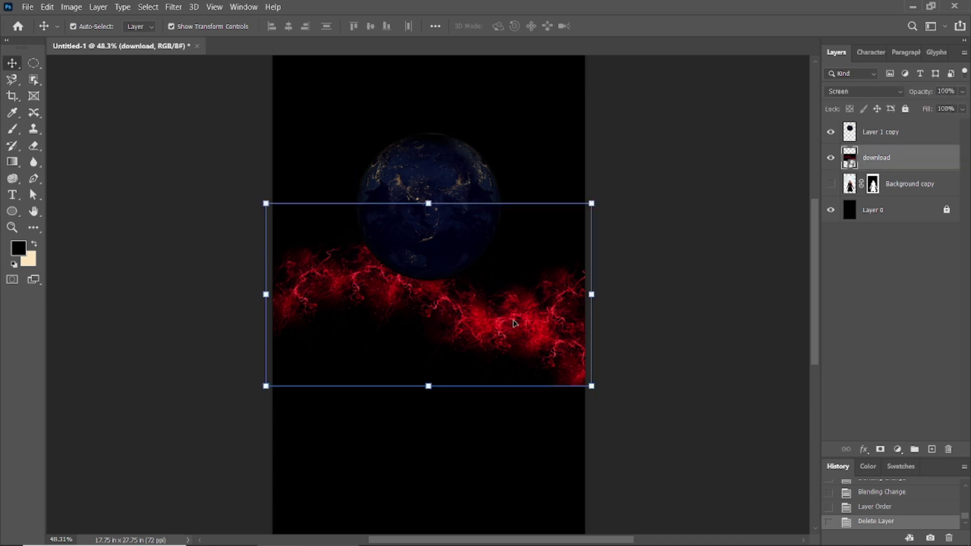
{"action": "left_click_drag", "start_coordinate": [514, 318], "coordinate": [514, 229]}
{"action": "left_click_drag", "start_coordinate": [622, 310], "coordinate": [615, 297]}
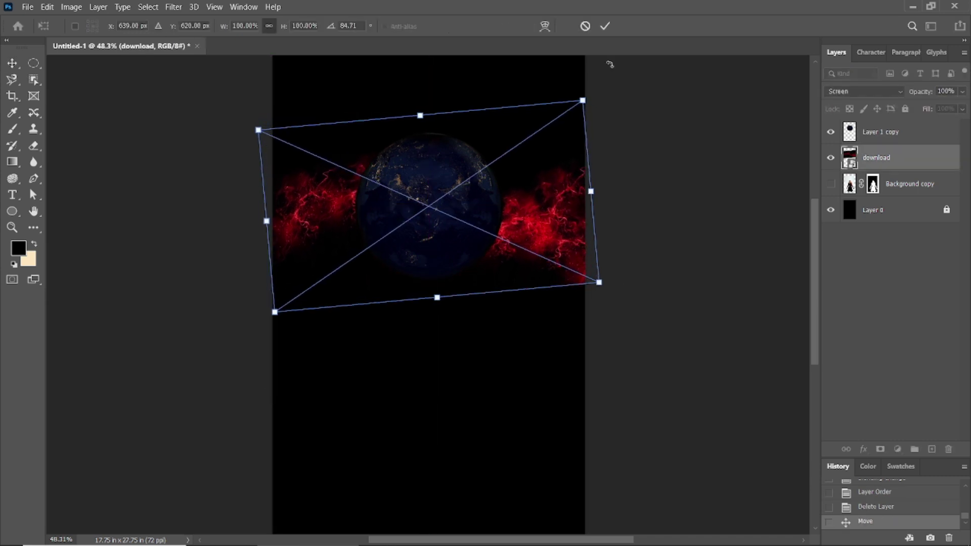
{"action": "left_click", "coordinate": [604, 26]}
Mask away the smoke's lower edge with a brush of about 400
{"action": "scroll", "coordinate": [531, 230], "scroll_direction": "down", "scroll_amount": 1}
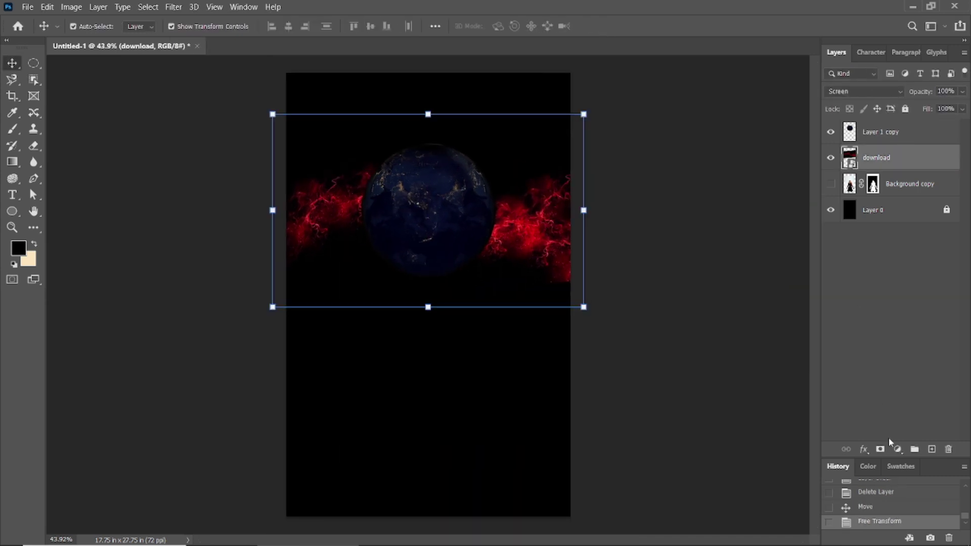
{"action": "left_click", "coordinate": [880, 449]}
{"action": "key", "text": "b"}
{"action": "key", "text": "bracketright"}
{"action": "key", "text": "bracketright"}
{"action": "key", "text": "bracketright"}
{"action": "left_click", "coordinate": [486, 291]}
{"action": "left_click", "coordinate": [473, 281]}
{"action": "left_click", "coordinate": [494, 299]}
{"action": "left_click_drag", "start_coordinate": [559, 242], "coordinate": [563, 281]}
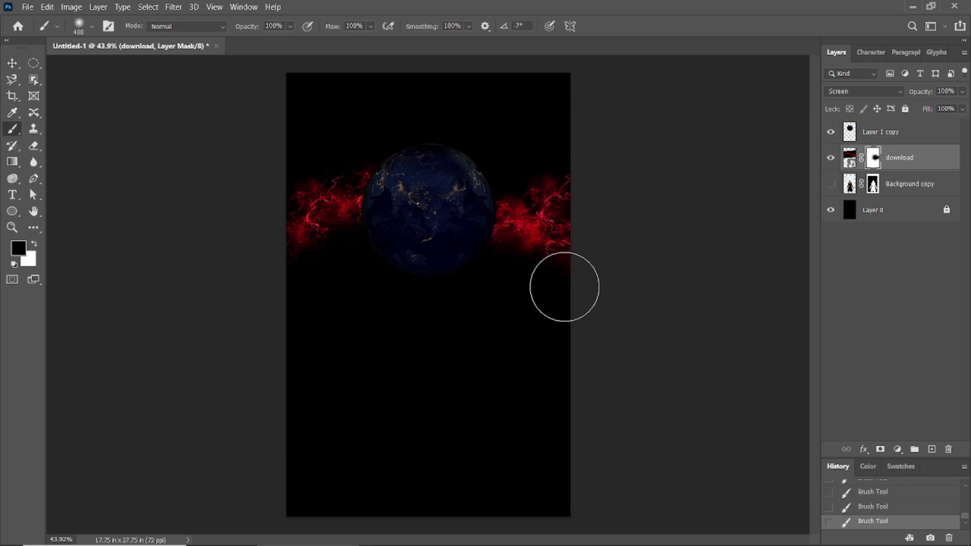
{"action": "left_click", "coordinate": [14, 63]}
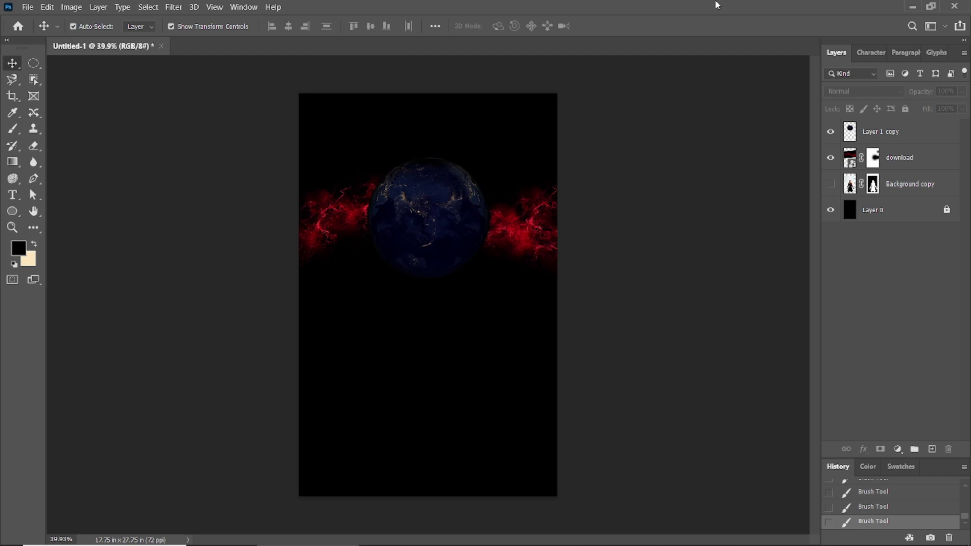
{"action": "left_click", "coordinate": [667, 250]}
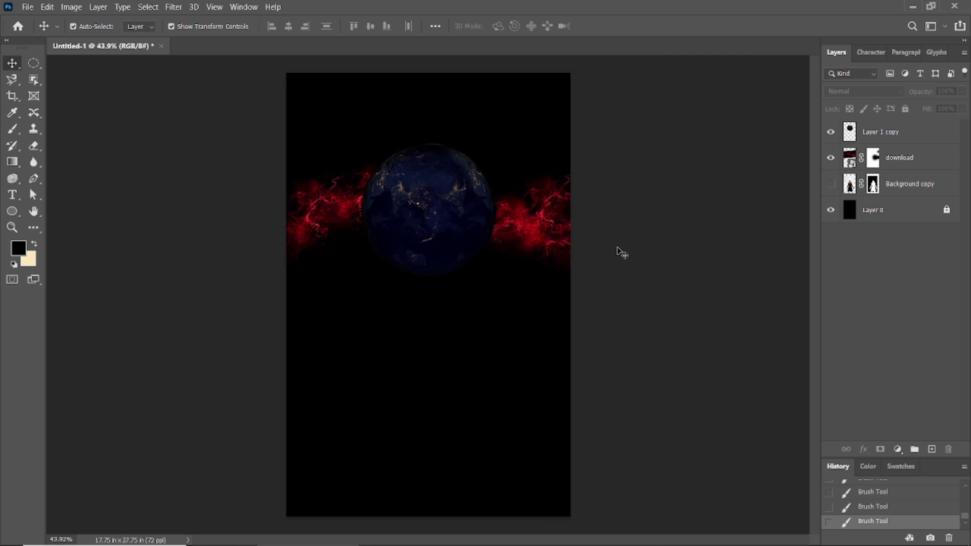
{"action": "left_click", "coordinate": [440, 210]}
Duplicate the globe, move the copy below Layer 1 copy, and shrink it slightly
{"action": "left_click_drag", "start_coordinate": [903, 134], "coordinate": [931, 449]}
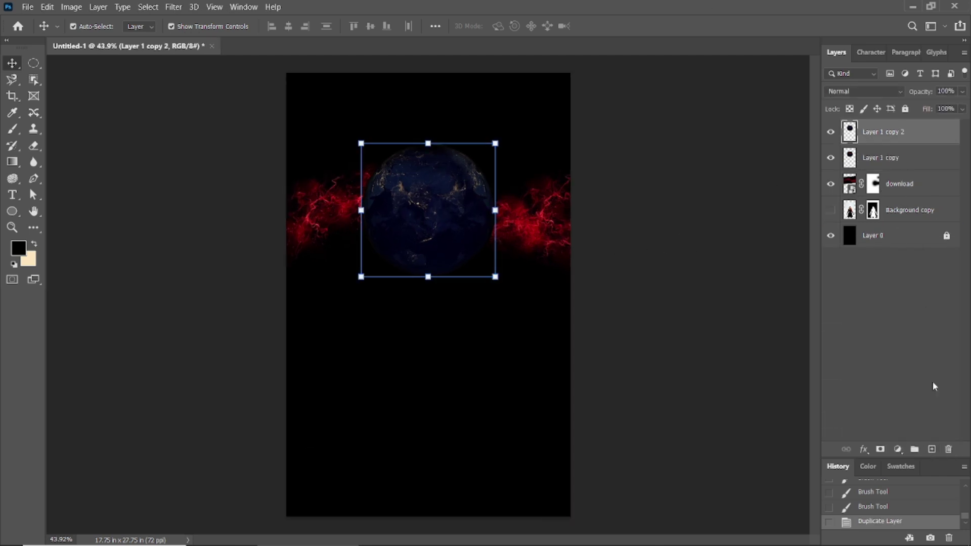
{"action": "left_click_drag", "start_coordinate": [901, 137], "coordinate": [901, 173]}
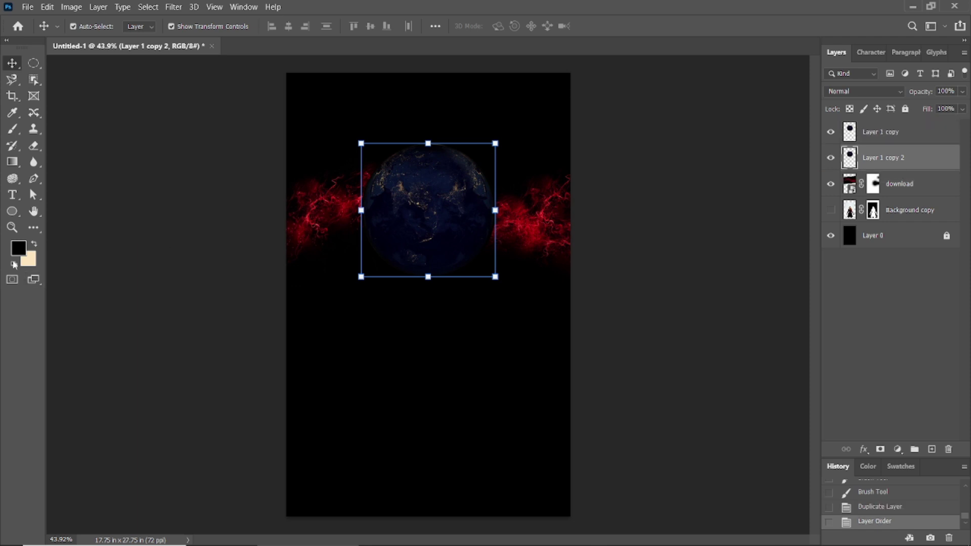
{"action": "left_click", "coordinate": [19, 248]}
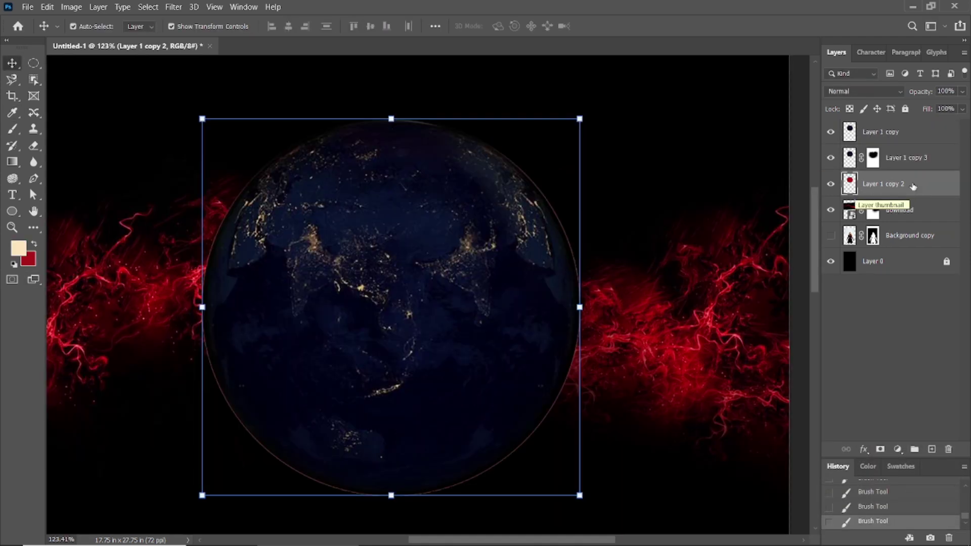
{"action": "left_click_drag", "start_coordinate": [581, 118], "coordinate": [579, 118]}
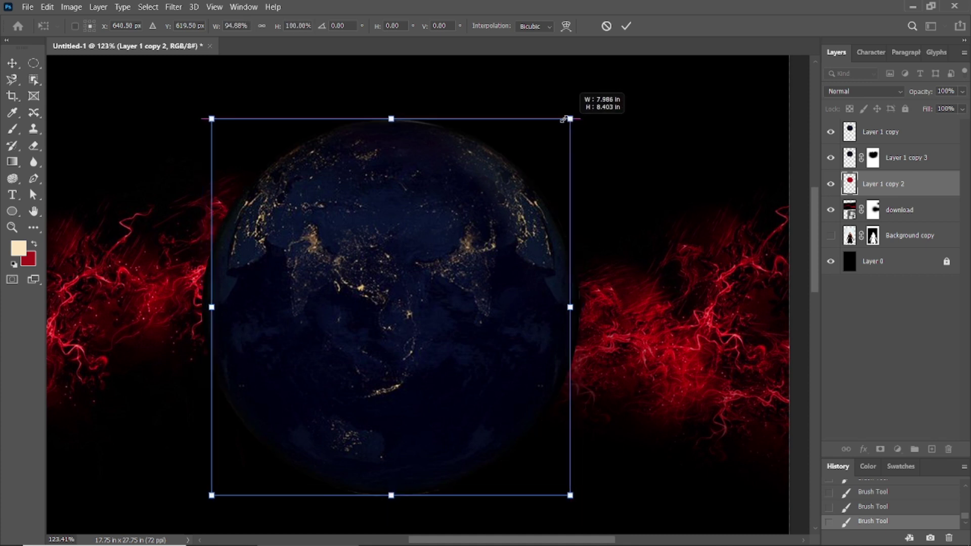
{"action": "left_click", "coordinate": [626, 26]}
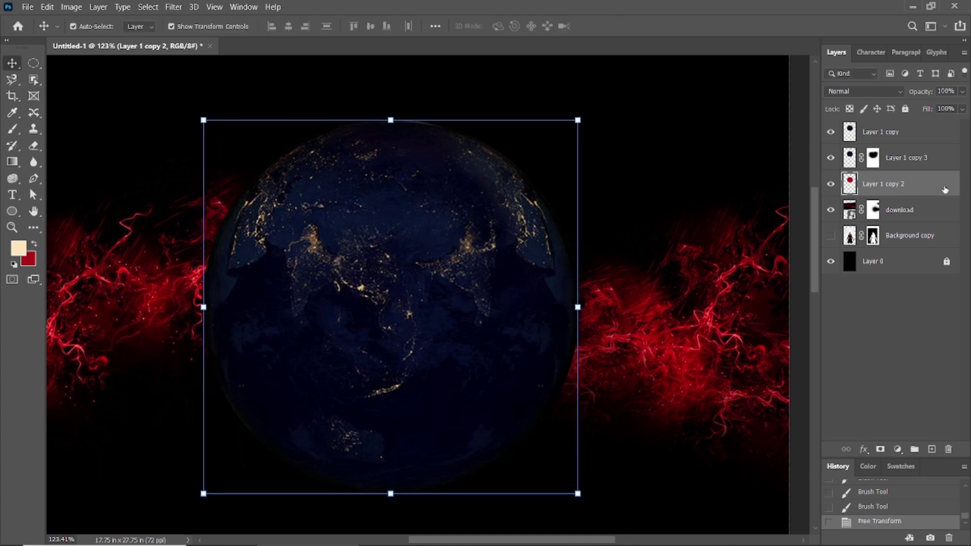
Give the duplicate a deep red Outer Glow: size 38 px, spread 0%, opacity 100%
{"action": "double_click", "coordinate": [945, 188]}
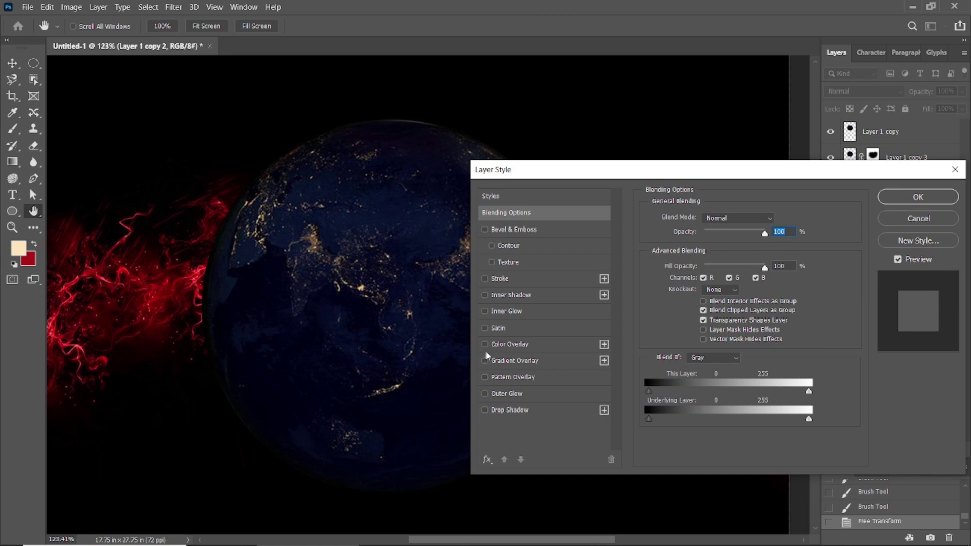
{"action": "left_click", "coordinate": [540, 397]}
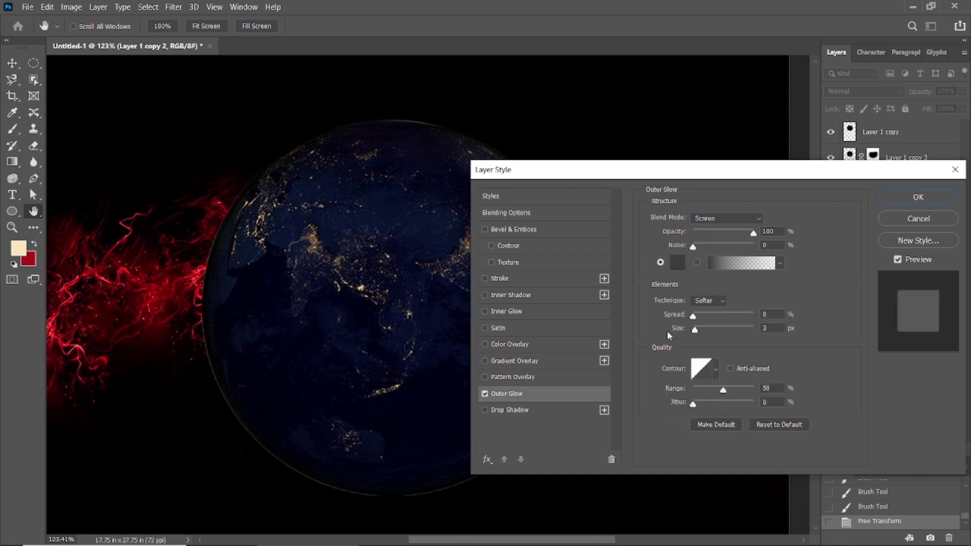
{"action": "left_click", "coordinate": [678, 262]}
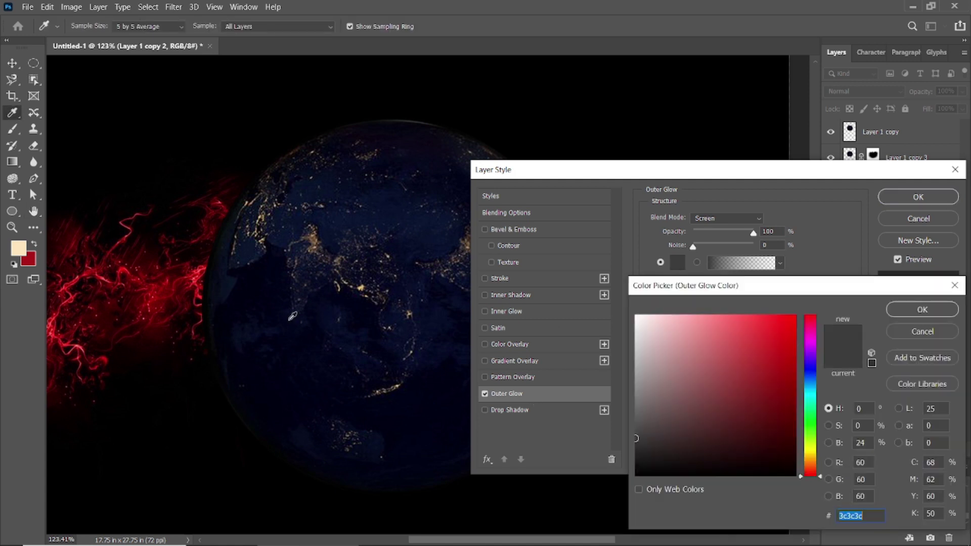
{"action": "left_click", "coordinate": [157, 296]}
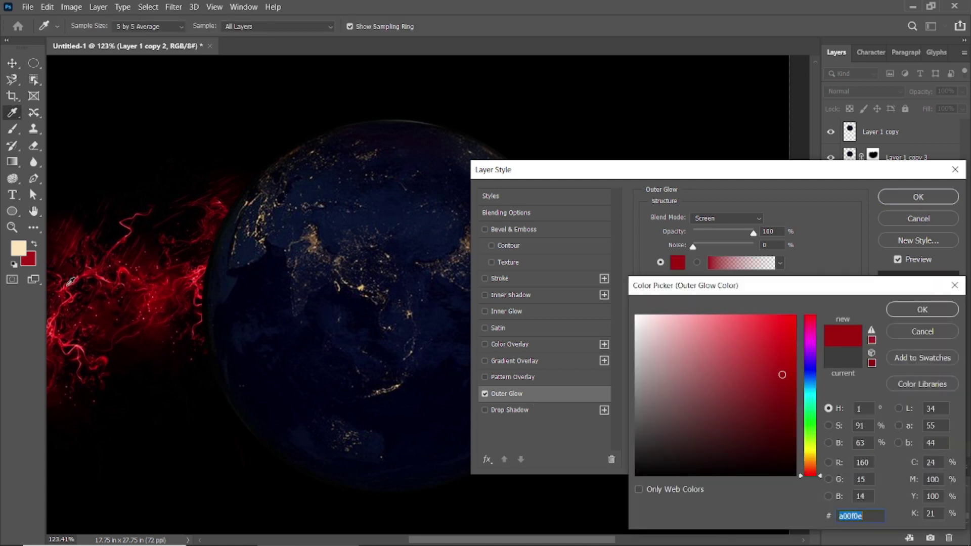
{"action": "left_click", "coordinate": [900, 315]}
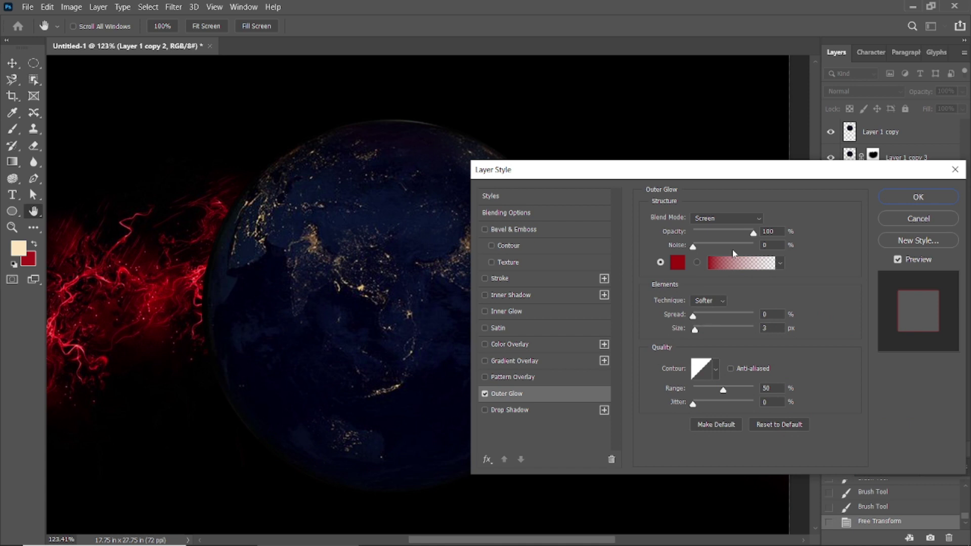
{"action": "mouse_move", "coordinate": [704, 330]}
{"action": "left_mouse_down"}
{"action": "mouse_move", "coordinate": [700, 316]}
{"action": "mouse_move", "coordinate": [700, 331]}
{"action": "left_mouse_up"}
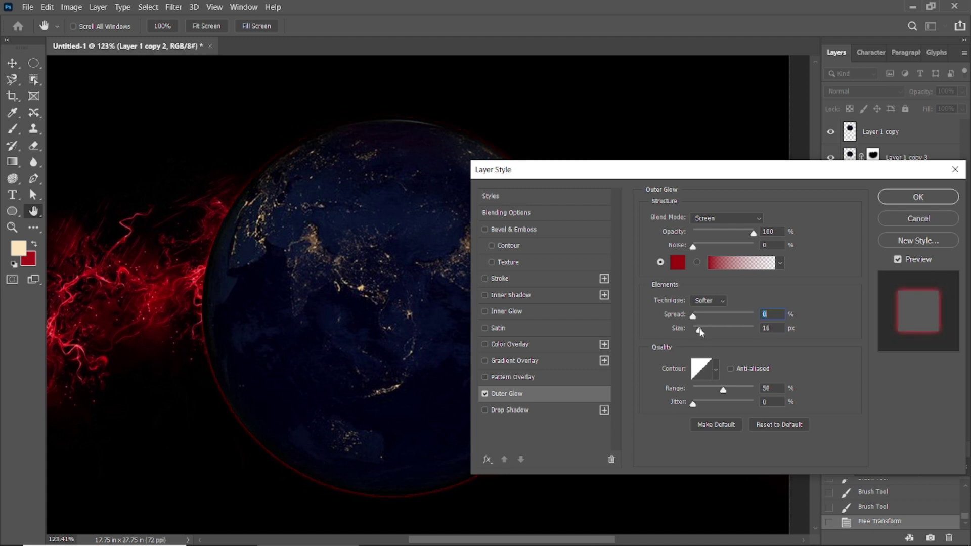
{"action": "left_click_drag", "start_coordinate": [721, 237], "coordinate": [787, 239]}
{"action": "mouse_move", "coordinate": [695, 316]}
{"action": "left_mouse_down"}
{"action": "mouse_move", "coordinate": [652, 321]}
{"action": "mouse_move", "coordinate": [708, 332]}
{"action": "left_mouse_up"}
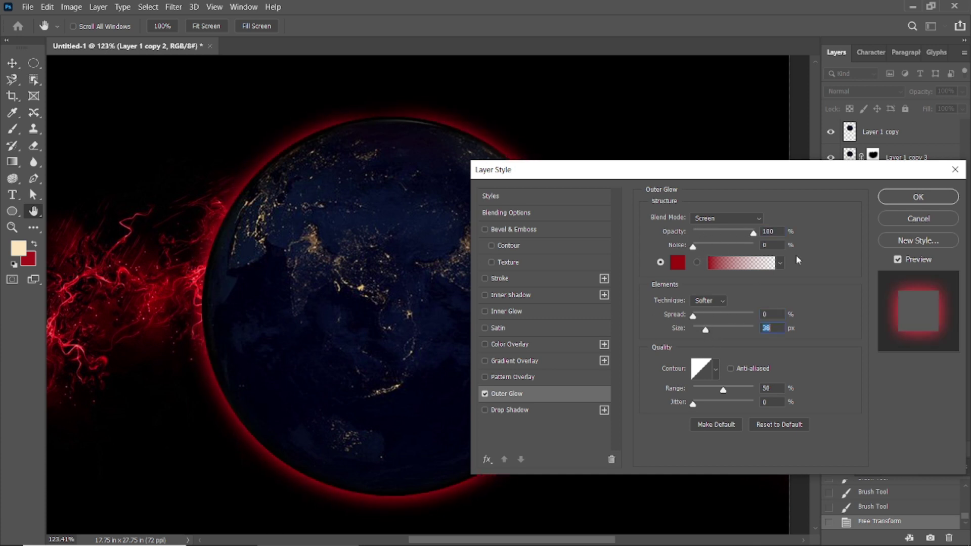
{"action": "left_click", "coordinate": [896, 200]}
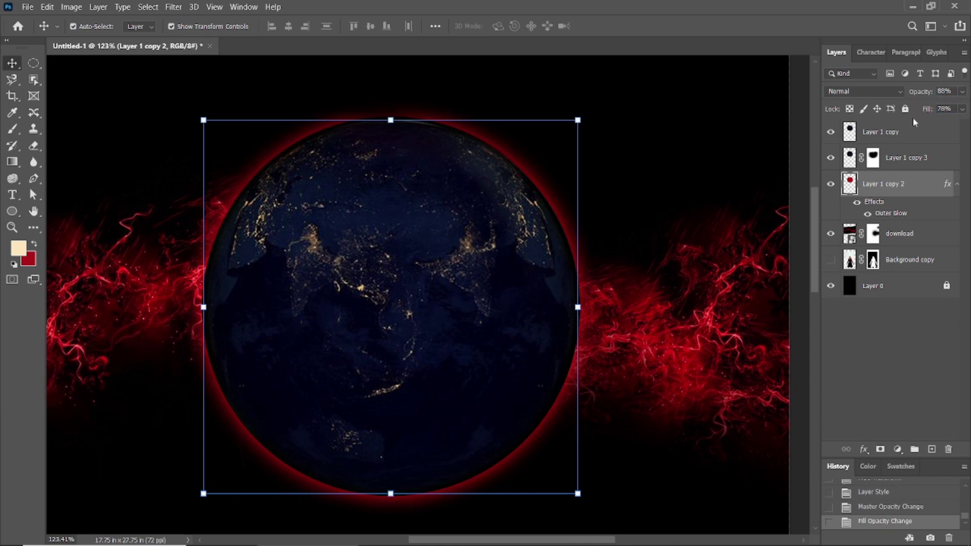
Lower the glowing globe layer's opacity to 65%
{"action": "left_click_drag", "start_coordinate": [923, 95], "coordinate": [912, 95]}
{"action": "scroll", "coordinate": [609, 150], "scroll_direction": "down", "scroll_amount": 5}
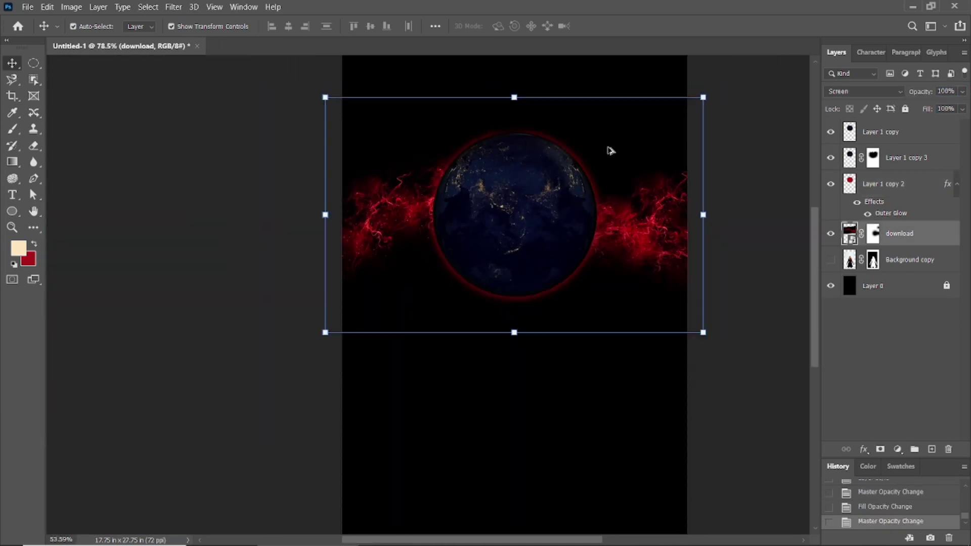
{"action": "scroll", "coordinate": [485, 278], "scroll_direction": "up", "scroll_amount": 3}
{"action": "left_click", "coordinate": [890, 132]}
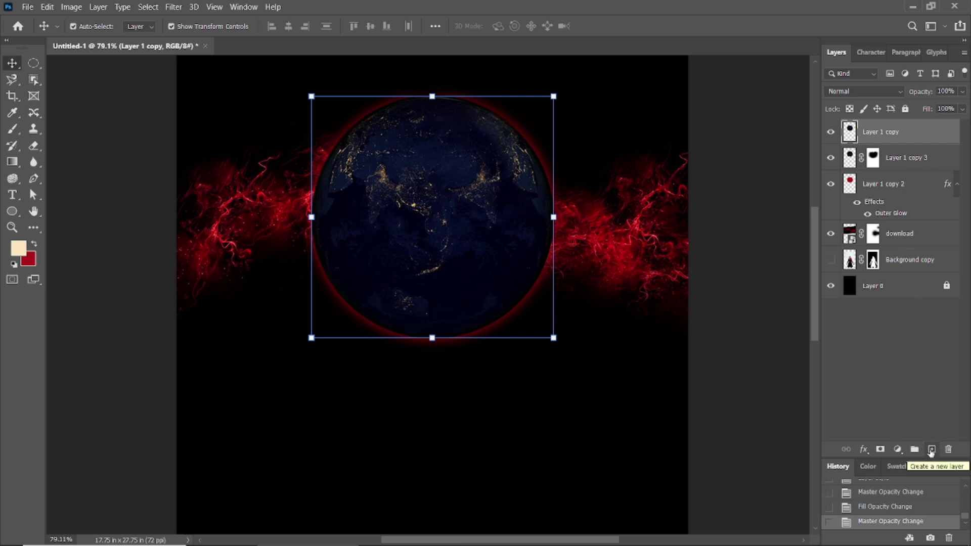
Fill the globe's circular outline with black on a new top layer, then deselect
{"action": "left_click", "coordinate": [851, 135], "text": "ctrl"}
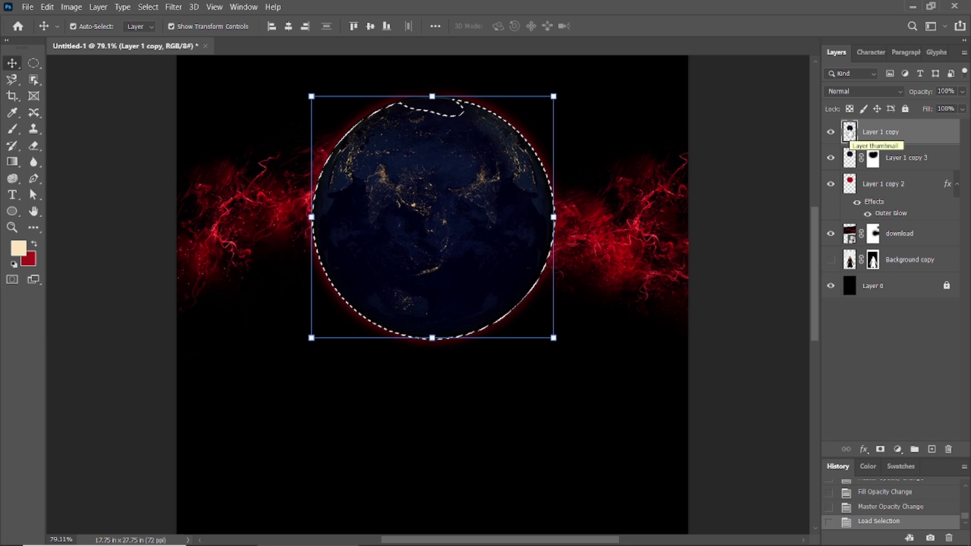
{"action": "left_click", "coordinate": [932, 449]}
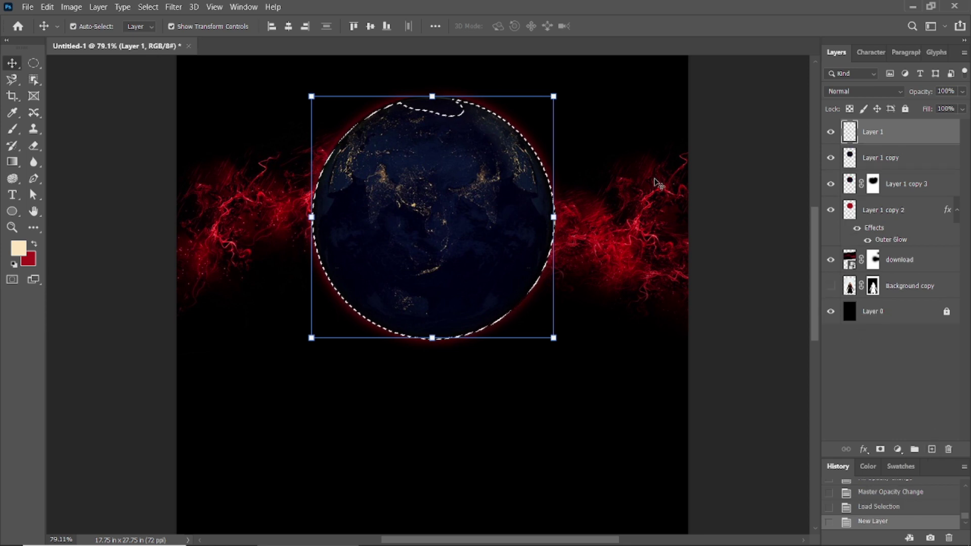
{"action": "left_click", "coordinate": [19, 248]}
{"action": "left_click", "coordinate": [638, 469]}
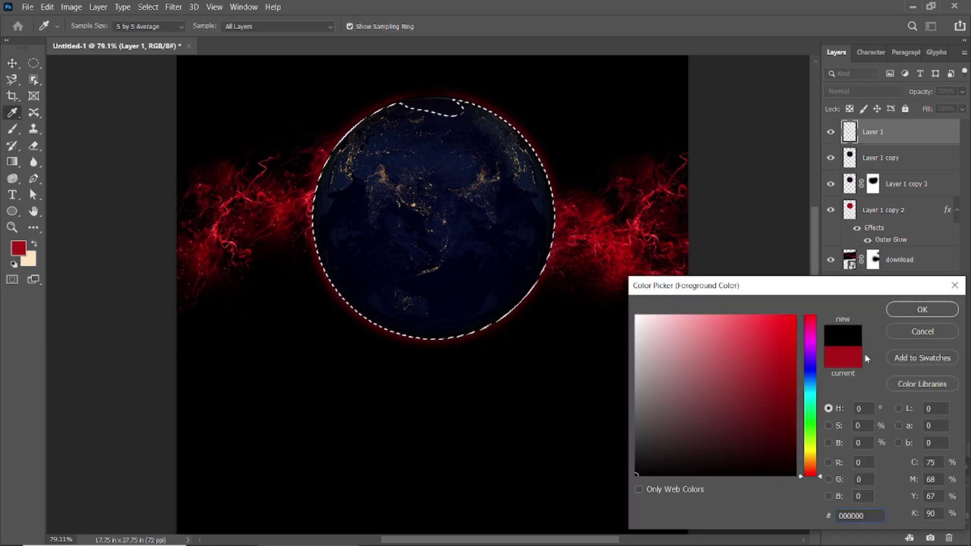
{"action": "left_click", "coordinate": [920, 308]}
{"action": "key", "text": "shift+F5"}
{"action": "left_click", "coordinate": [312, 138]}
{"action": "key", "text": "v"}
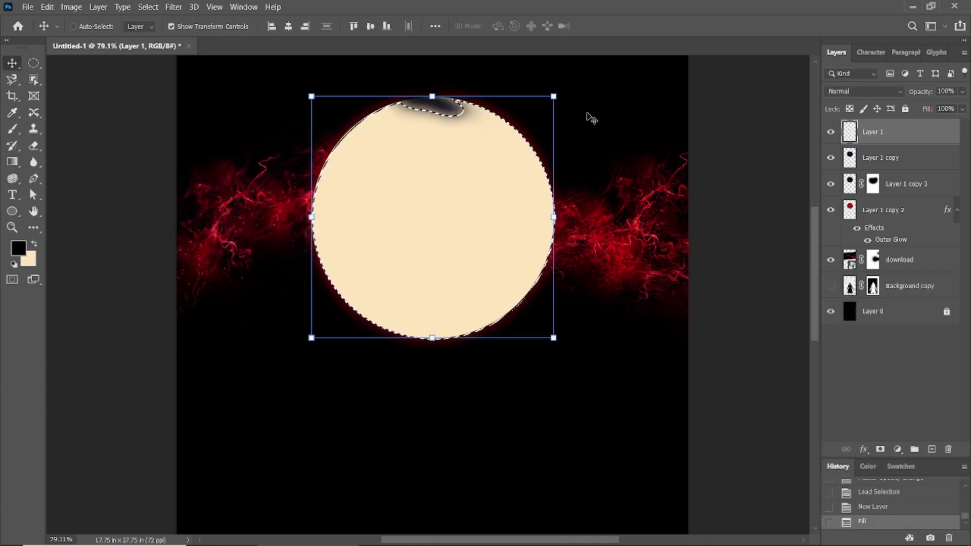
{"action": "key", "text": "alt+BackSpace"}
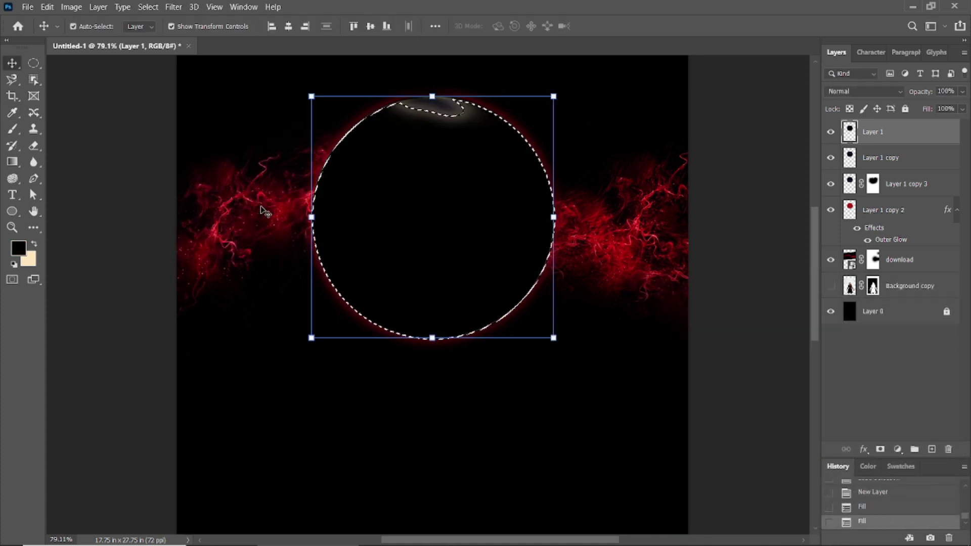
{"action": "key", "text": "ctrl+d"}
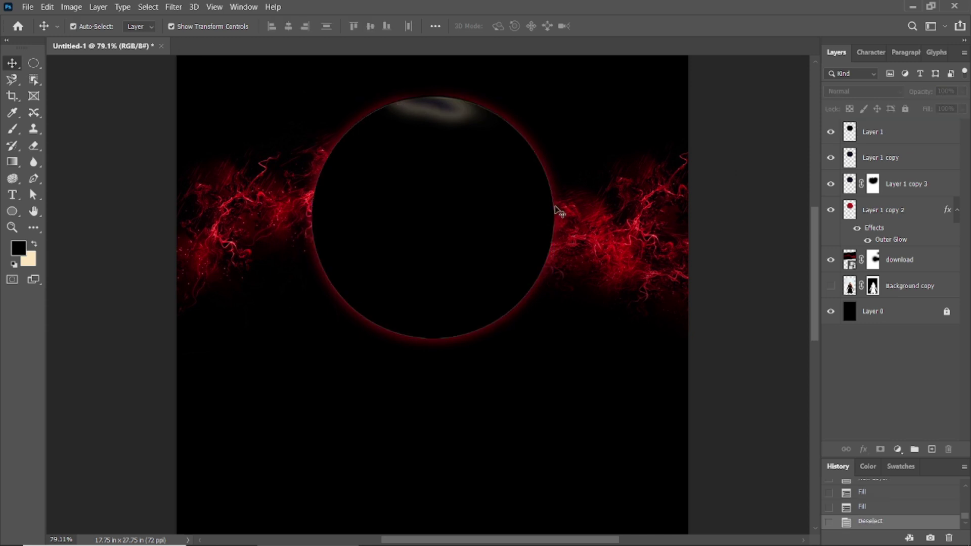
Keep the circle's Normal blend mode and set its opacity to 62% and fill to 61%
{"action": "left_click", "coordinate": [872, 131]}
{"action": "left_click", "coordinate": [862, 91]}
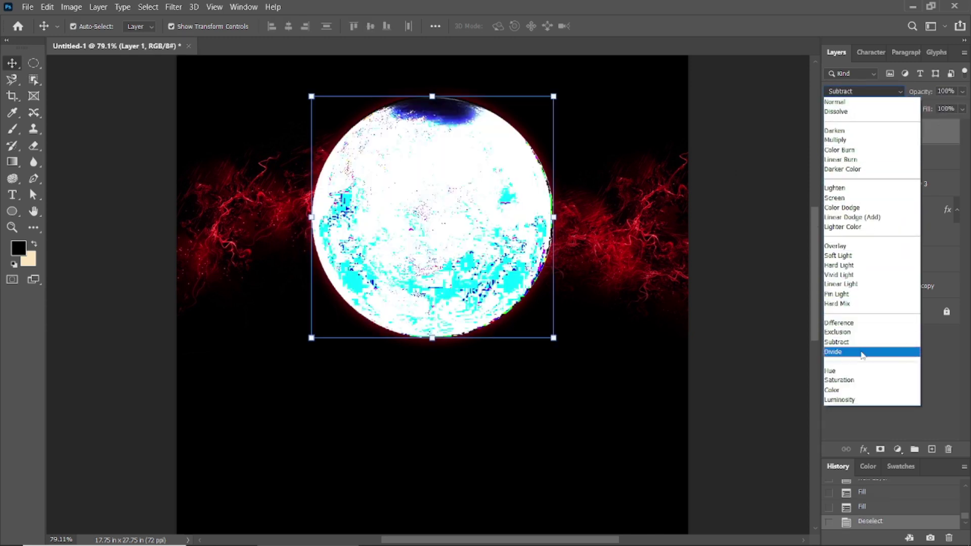
{"action": "key", "text": "Escape"}
{"action": "type", "text": "62"}
{"action": "key", "text": "Return"}
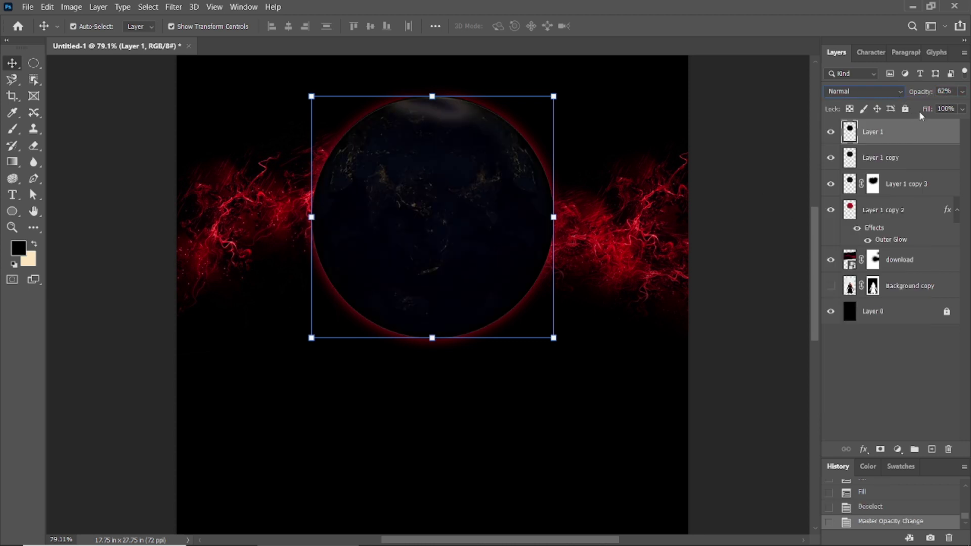
{"action": "left_click_drag", "start_coordinate": [922, 112], "coordinate": [916, 94]}
{"action": "left_click", "coordinate": [729, 149]}
Brush over the top of the globe on the black circle layer to darken it
{"action": "left_click", "coordinate": [463, 118]}
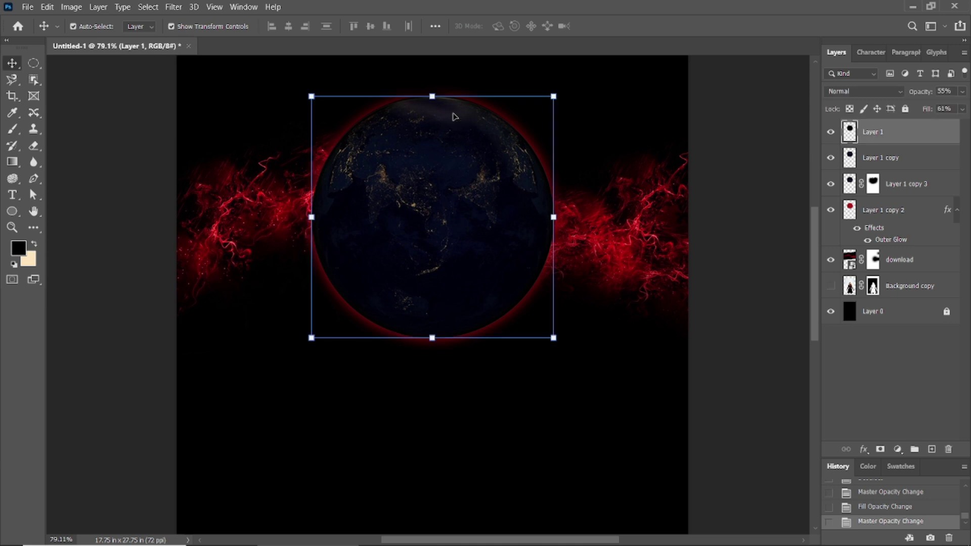
{"action": "scroll", "coordinate": [438, 117], "scroll_direction": "up", "scroll_amount": 3}
{"action": "scroll", "coordinate": [438, 117], "scroll_direction": "up", "scroll_amount": 2}
{"action": "key", "text": "b"}
{"action": "mouse_move", "coordinate": [254, 138]}
{"action": "left_mouse_down"}
{"action": "mouse_move", "coordinate": [416, 238]}
{"action": "mouse_move", "coordinate": [389, 191]}
{"action": "mouse_move", "coordinate": [520, 206]}
{"action": "mouse_move", "coordinate": [492, 222]}
{"action": "left_mouse_up"}
{"action": "scroll", "coordinate": [491, 222], "scroll_direction": "down", "scroll_amount": 6}
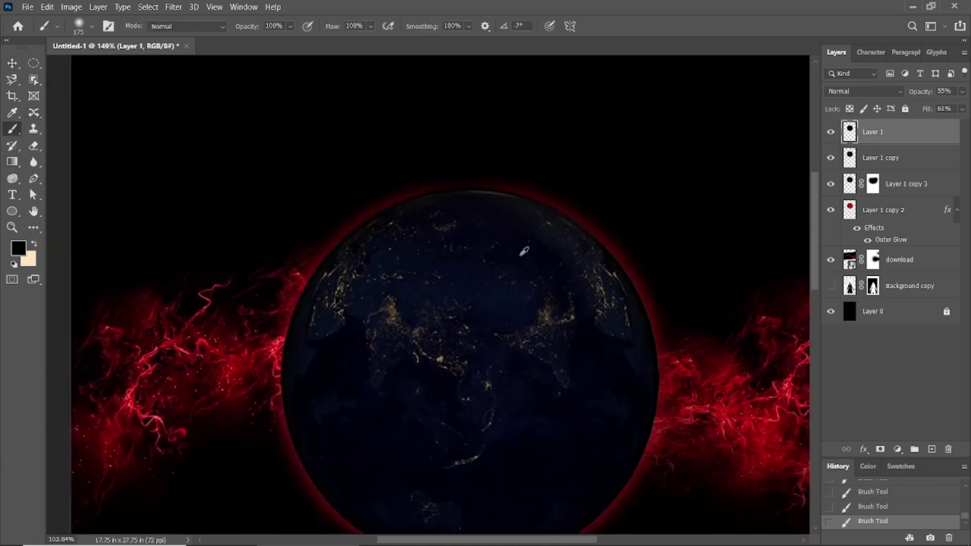
{"action": "key", "text": "v"}
{"action": "left_click", "coordinate": [897, 200]}
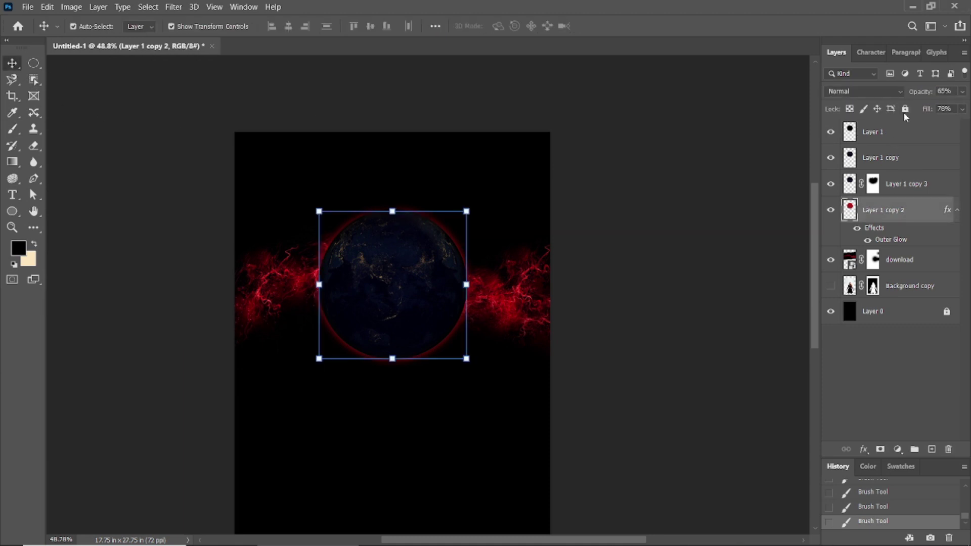
Duplicate the red glow layer and rotate the copy around the globe
{"action": "left_click", "coordinate": [718, 280]}
{"action": "scroll", "coordinate": [484, 302], "scroll_direction": "up", "scroll_amount": 2}
{"action": "left_click", "coordinate": [875, 213]}
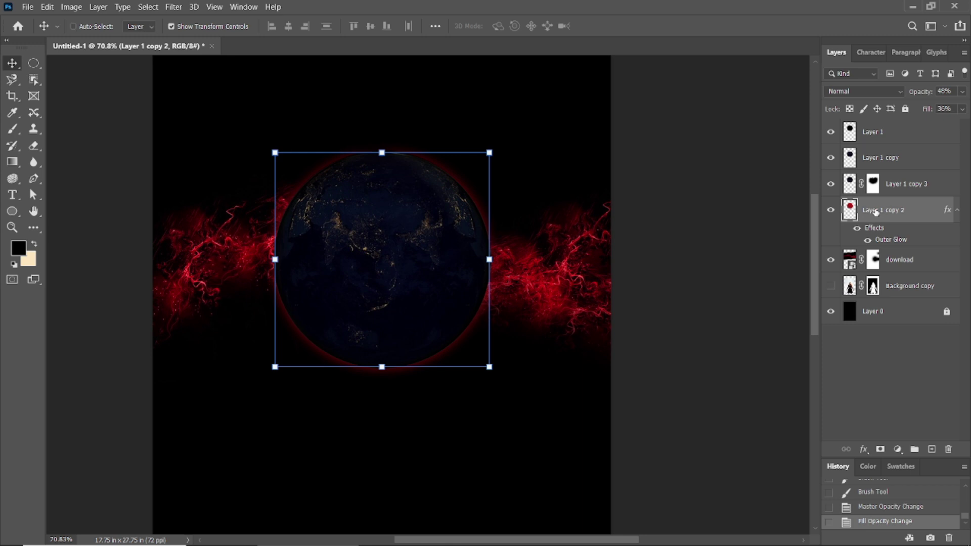
{"action": "left_click_drag", "start_coordinate": [928, 219], "coordinate": [931, 385]}
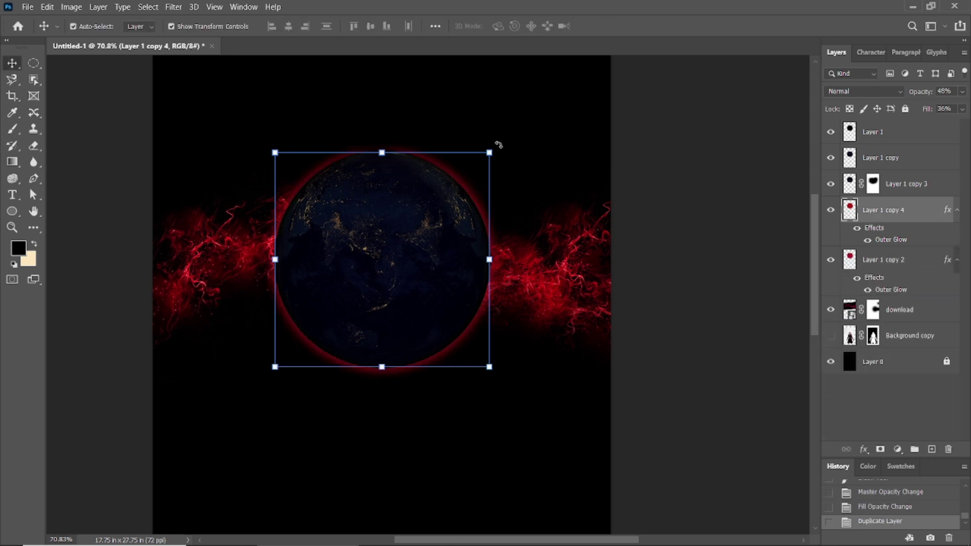
{"action": "left_click_drag", "start_coordinate": [498, 145], "coordinate": [498, 375]}
{"action": "key", "text": "Return"}
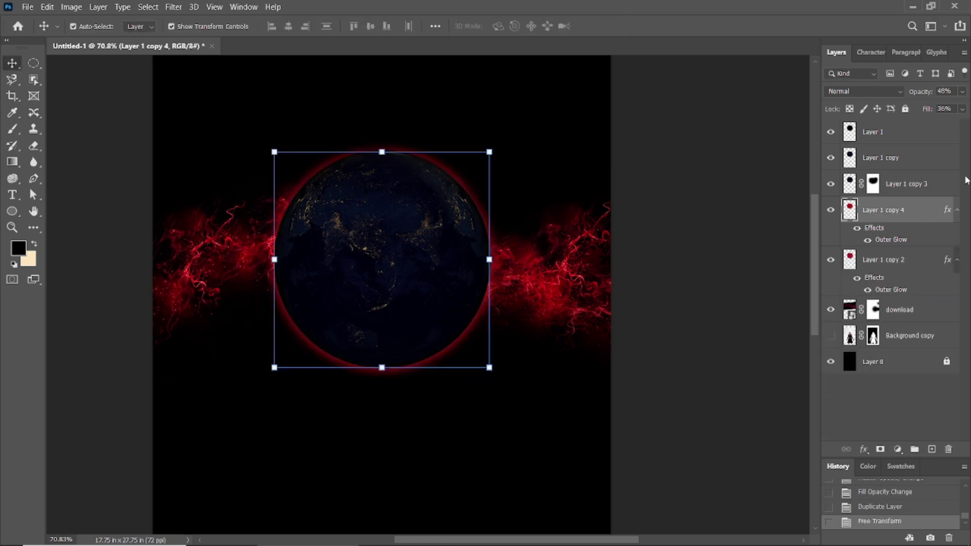
Mask the duplicated glow, hiding its left part with a 400 px brush, then reset the brush to 175
{"action": "left_click", "coordinate": [880, 449]}
{"action": "key", "text": "b"}
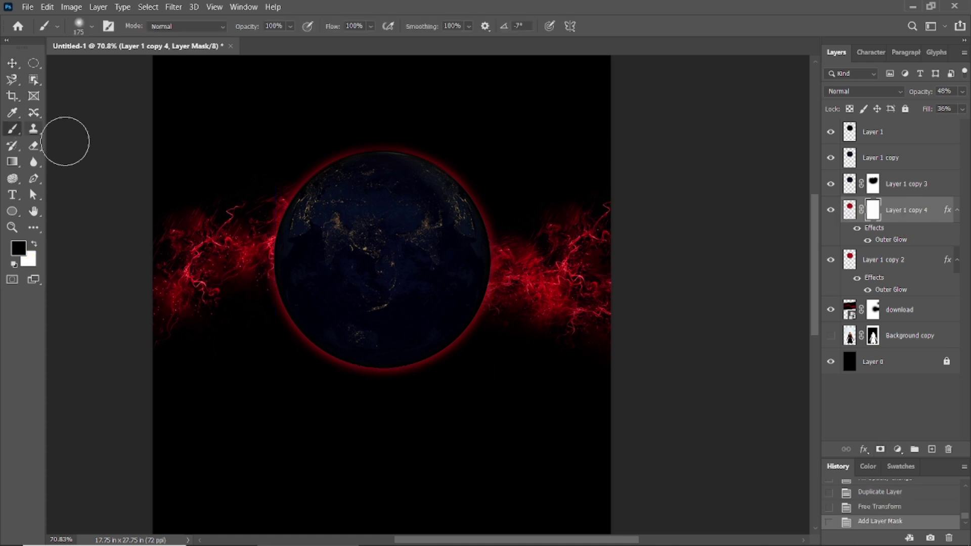
{"action": "left_click", "coordinate": [92, 26]}
{"action": "left_click", "coordinate": [281, 277]}
{"action": "left_click_drag", "start_coordinate": [281, 277], "coordinate": [314, 343]}
{"action": "key", "text": "bracketright"}
{"action": "key", "text": "bracketright"}
{"action": "key", "text": "bracketright"}
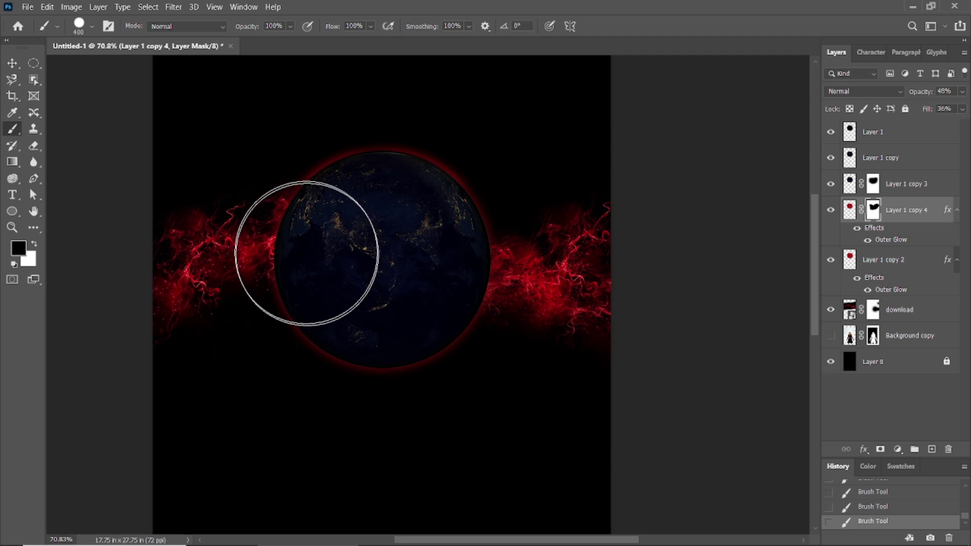
{"action": "key", "text": "ctrl+z"}
{"action": "key", "text": "ctrl+shift+z"}
{"action": "left_click", "coordinate": [80, 30]}
{"action": "double_click", "coordinate": [37, 194]}
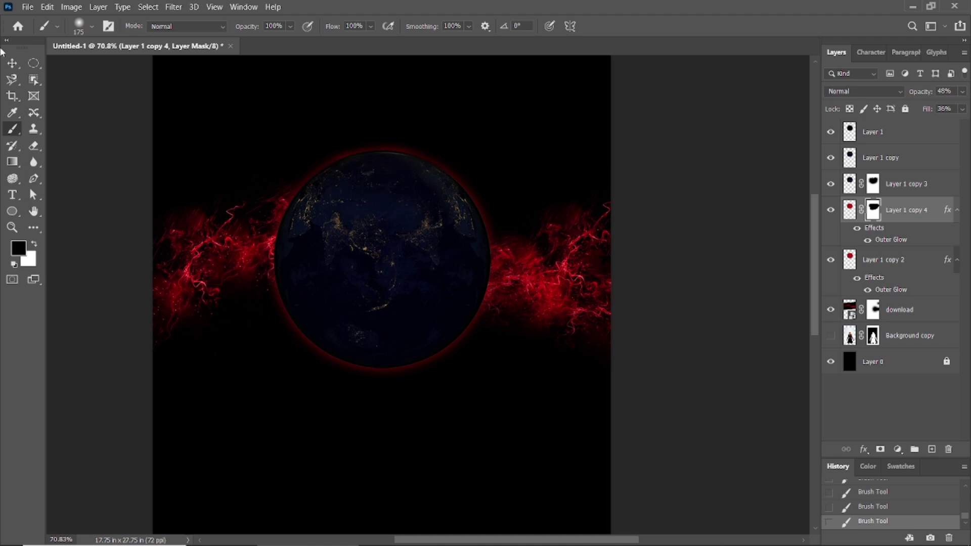
{"action": "key", "text": "v"}
Merge the duplicated and original glow layers into one
{"action": "left_click", "coordinate": [906, 210]}
{"action": "left_click", "coordinate": [905, 260], "text": "ctrl"}
{"action": "right_click", "coordinate": [921, 218]}
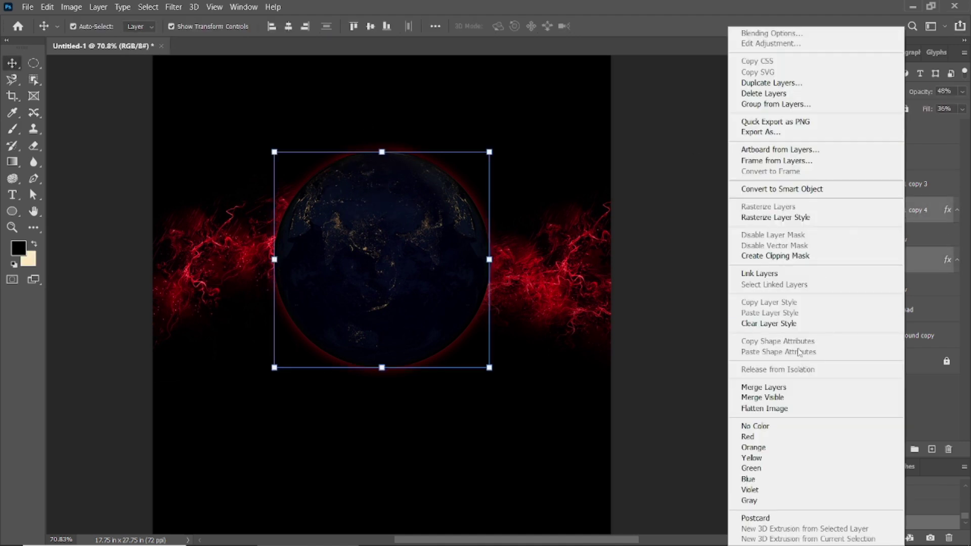
{"action": "left_click", "coordinate": [764, 387]}
Compare the poster without the black circle, then merge the globe layers into one
{"action": "left_click", "coordinate": [885, 132]}
{"action": "left_click", "coordinate": [829, 133]}
{"action": "left_click", "coordinate": [829, 133]}
{"action": "left_click", "coordinate": [892, 186], "text": "shift"}
{"action": "right_click", "coordinate": [902, 184]}
{"action": "left_click", "coordinate": [766, 387]}
Restore the merged glow's visibility and move the woman figure layer to the top, visible
{"action": "left_click", "coordinate": [830, 158]}
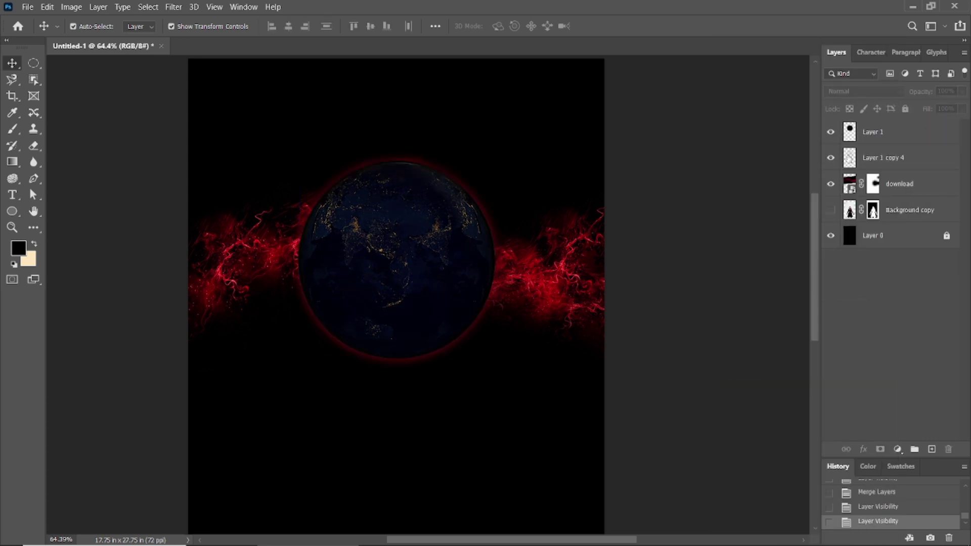
{"action": "left_click", "coordinate": [830, 184]}
{"action": "left_click", "coordinate": [830, 183]}
{"action": "scroll", "coordinate": [733, 197], "scroll_direction": "down", "scroll_amount": 2}
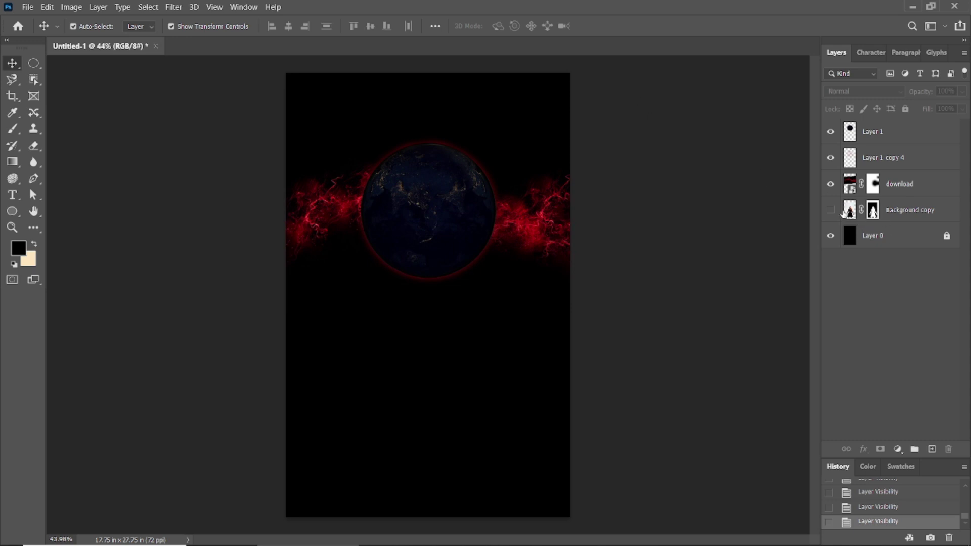
{"action": "left_click_drag", "start_coordinate": [841, 213], "coordinate": [859, 124]}
{"action": "left_click", "coordinate": [830, 132]}
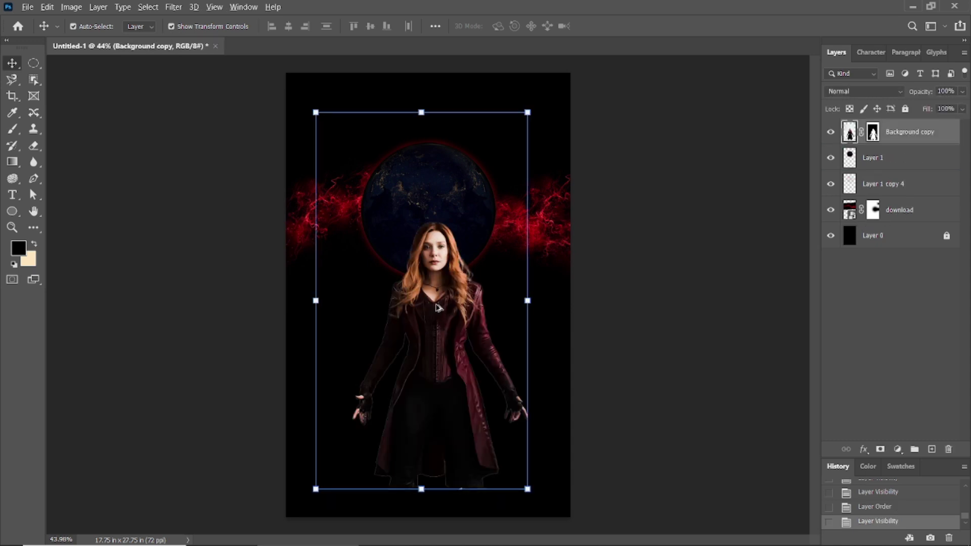
Enlarge the figure to fill the poster, shift it up and left, then hide it
{"action": "scroll", "coordinate": [438, 307], "scroll_direction": "down", "scroll_amount": 1}
{"action": "left_click_drag", "start_coordinate": [508, 451], "coordinate": [536, 501]}
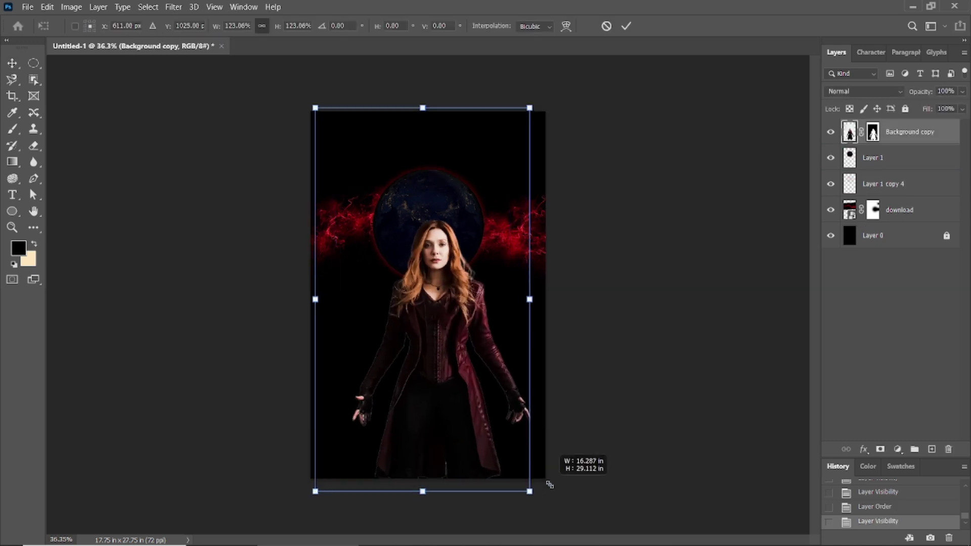
{"action": "left_click_drag", "start_coordinate": [451, 374], "coordinate": [444, 365]}
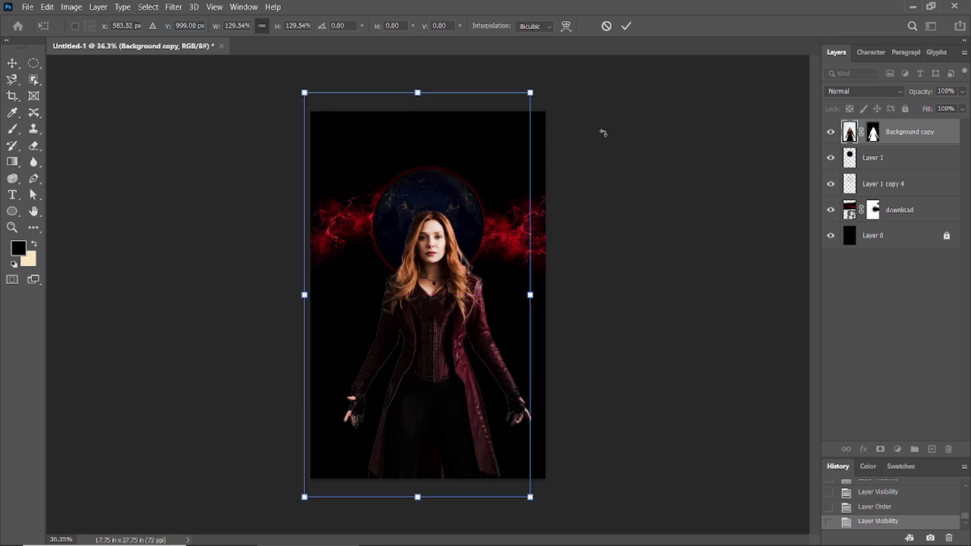
{"action": "key", "text": "Return"}
{"action": "scroll", "coordinate": [430, 293], "scroll_direction": "up", "scroll_amount": 2}
{"action": "left_click", "coordinate": [831, 132]}
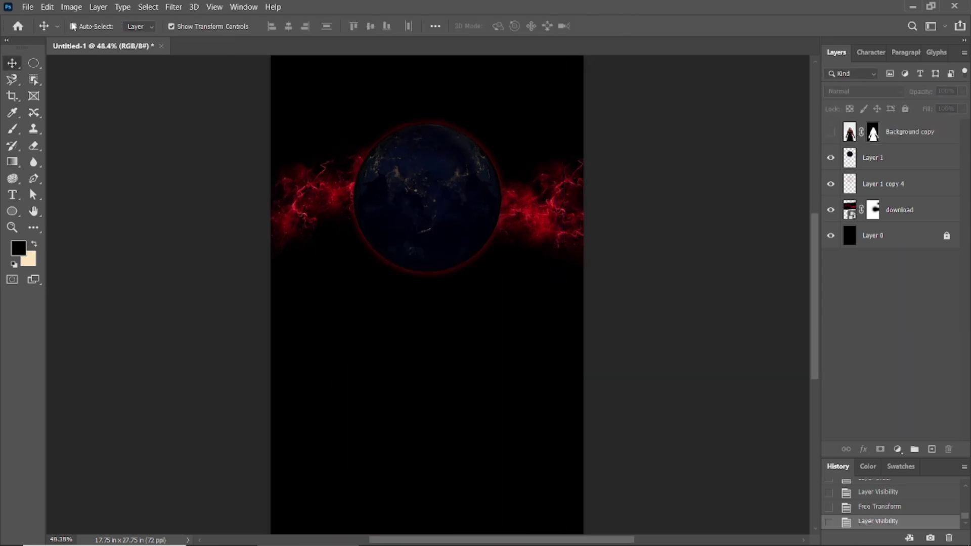
{"action": "left_click", "coordinate": [27, 7]}
Open the red smoky texture image, drag it into the poster, and hide it
{"action": "left_click", "coordinate": [30, 54]}
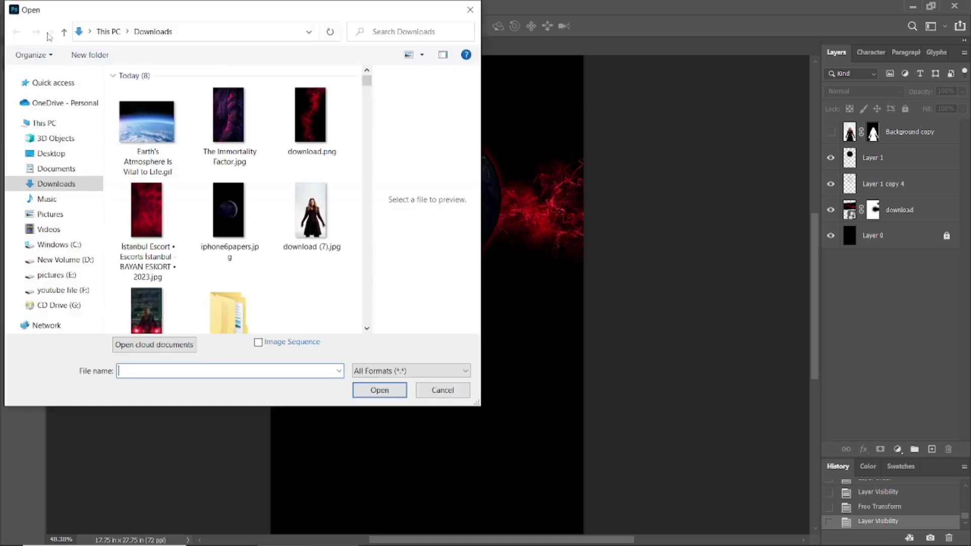
{"action": "left_click", "coordinate": [134, 234]}
{"action": "left_click", "coordinate": [367, 392]}
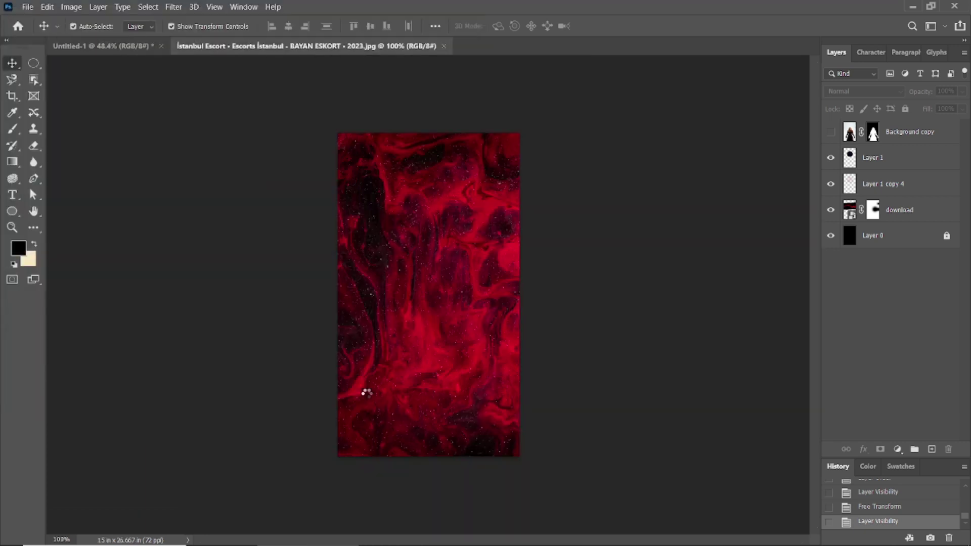
{"action": "key", "text": "Return"}
{"action": "mouse_move", "coordinate": [399, 151]}
{"action": "left_mouse_down"}
{"action": "mouse_move", "coordinate": [129, 54]}
{"action": "mouse_move", "coordinate": [455, 369]}
{"action": "left_mouse_up"}
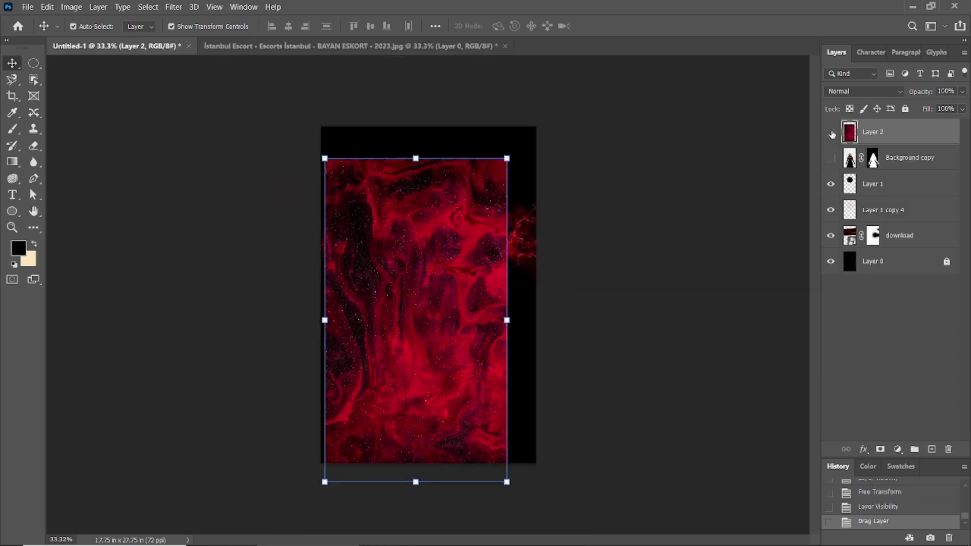
{"action": "left_click", "coordinate": [830, 131]}
Select the figure layer, dismiss Levels, and add a Curves adjustment layer above it
{"action": "left_click", "coordinate": [460, 311]}
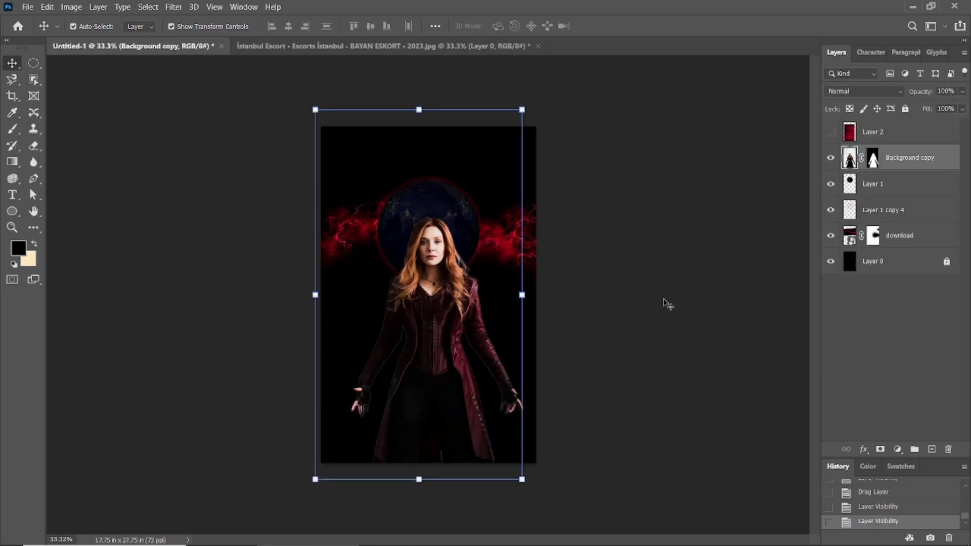
{"action": "key", "text": "ctrl+l"}
{"action": "left_click", "coordinate": [943, 106]}
{"action": "left_click", "coordinate": [898, 449]}
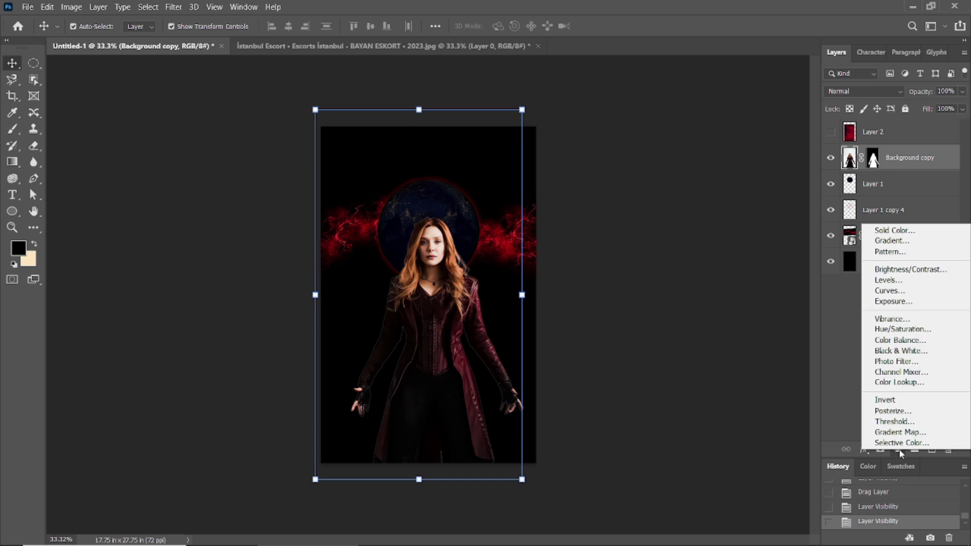
{"action": "left_click", "coordinate": [880, 292]}
{"action": "scroll", "coordinate": [441, 213], "scroll_direction": "up", "scroll_amount": 2}
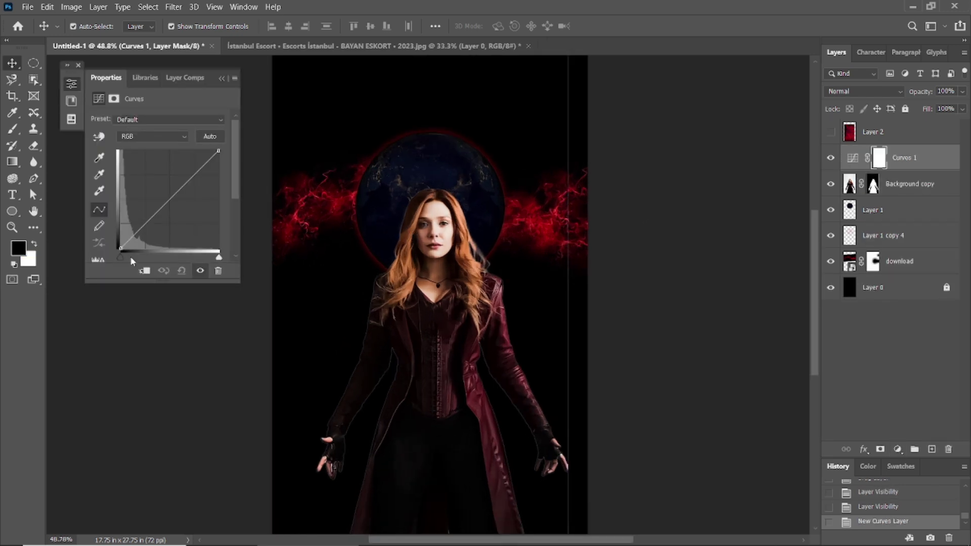
Try bending the Curves 1 curve, then delete the Curves 1 adjustment layer
{"action": "left_click_drag", "start_coordinate": [144, 229], "coordinate": [150, 227]}
{"action": "left_click", "coordinate": [146, 270]}
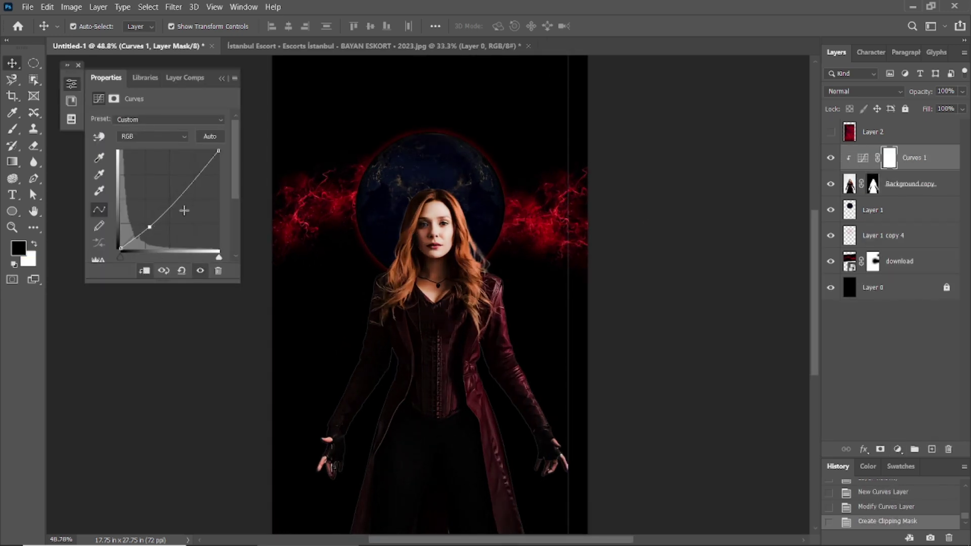
{"action": "mouse_move", "coordinate": [190, 183]}
{"action": "left_mouse_down"}
{"action": "mouse_move", "coordinate": [185, 170]}
{"action": "mouse_move", "coordinate": [189, 183]}
{"action": "left_mouse_up"}
{"action": "left_click", "coordinate": [218, 271]}
{"action": "left_click", "coordinate": [458, 216]}
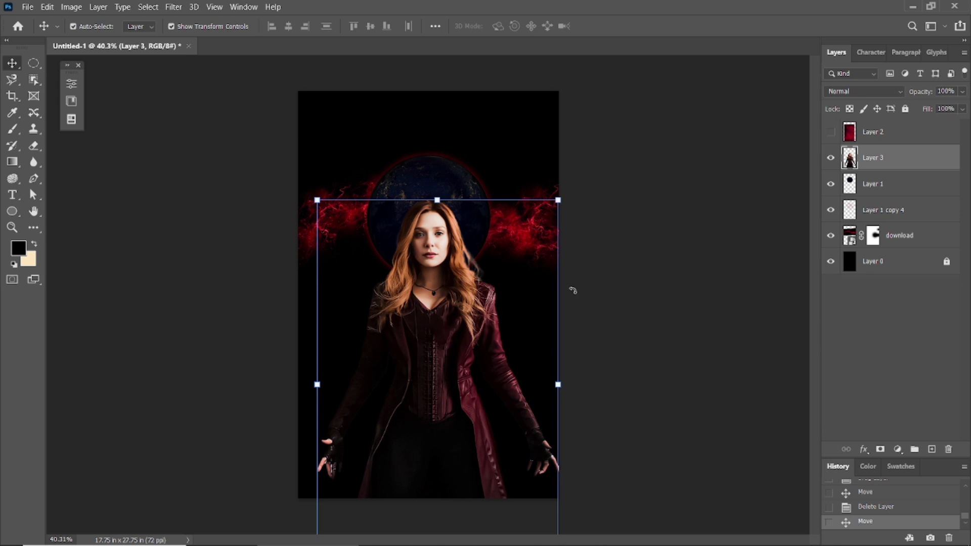
Scale the figure down to about 85% and nudge it slightly up
{"action": "left_click_drag", "start_coordinate": [453, 326], "coordinate": [452, 327]}
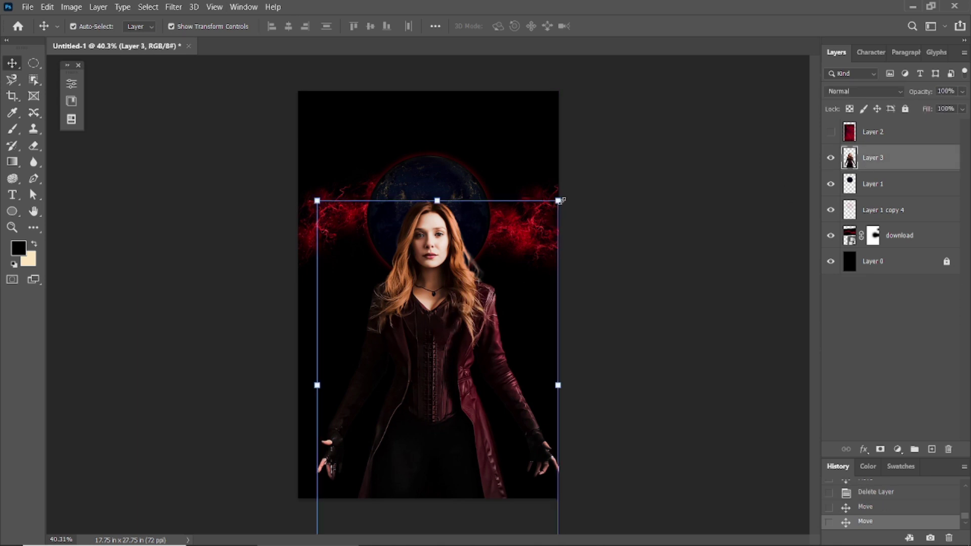
{"action": "left_click_drag", "start_coordinate": [558, 201], "coordinate": [540, 228]}
{"action": "left_click_drag", "start_coordinate": [436, 304], "coordinate": [433, 286]}
{"action": "left_click", "coordinate": [624, 29]}
Add a new Curves layer clipped to the figure and pull the curve down slightly
{"action": "left_click", "coordinate": [898, 449]}
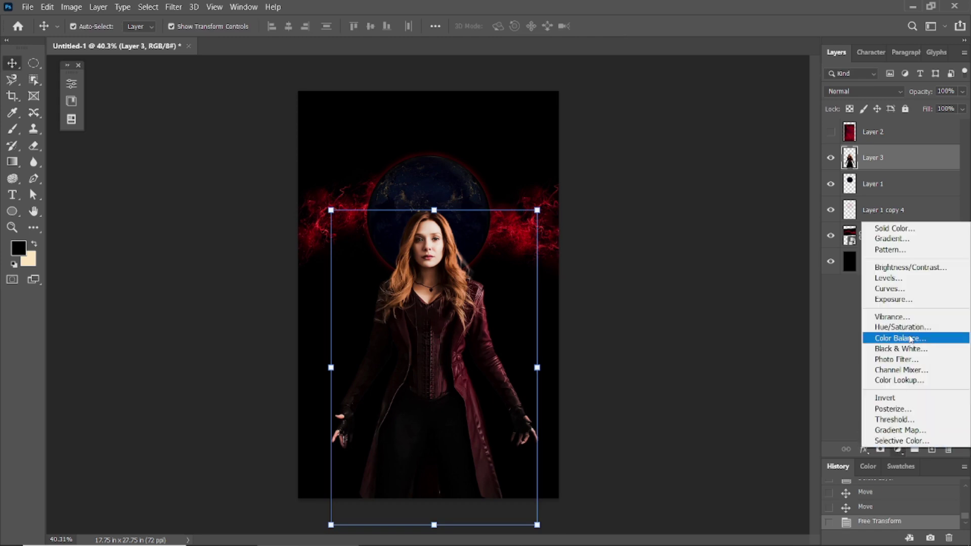
{"action": "left_click", "coordinate": [880, 300]}
{"action": "key", "text": "ctrl+alt+g"}
{"action": "left_click_drag", "start_coordinate": [156, 217], "coordinate": [156, 219]}
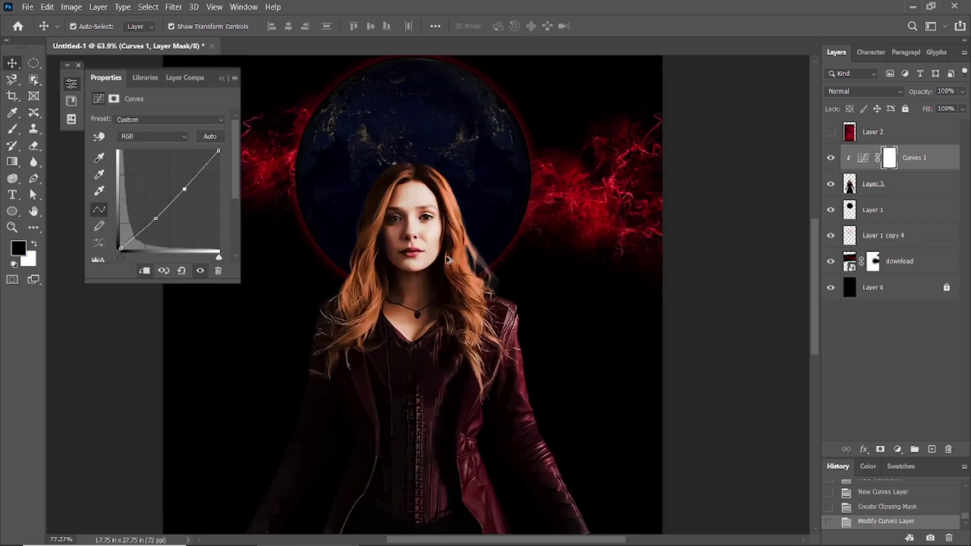
Toggle the clipped Curves adjustment off and on to compare its effect on the figure
{"action": "scroll", "coordinate": [438, 260], "scroll_direction": "up", "scroll_amount": 5}
{"action": "left_click", "coordinate": [200, 271]}
{"action": "left_click", "coordinate": [201, 271]}
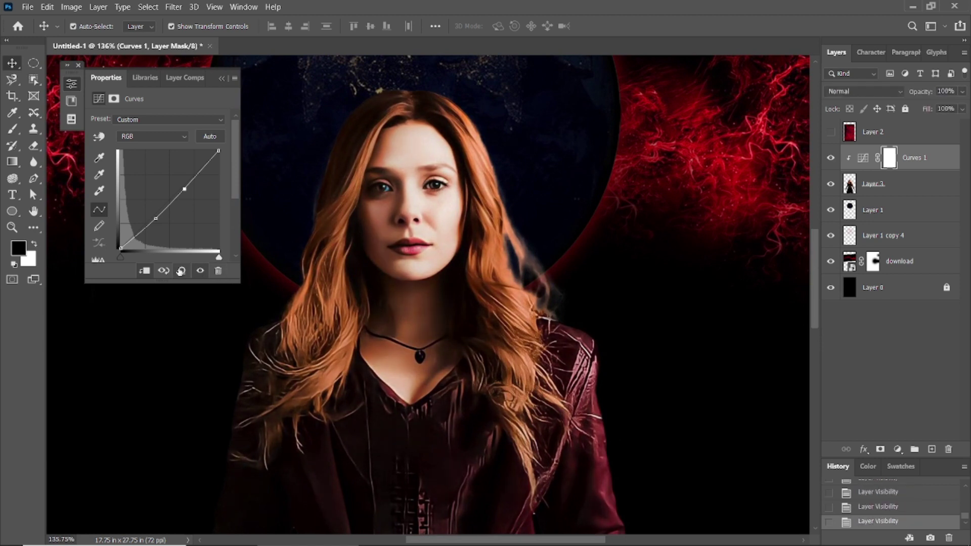
{"action": "left_click", "coordinate": [221, 78]}
{"action": "scroll", "coordinate": [119, 86], "scroll_direction": "down", "scroll_amount": 5}
{"action": "left_click", "coordinate": [102, 89]}
{"action": "left_click", "coordinate": [831, 159]}
{"action": "scroll", "coordinate": [437, 325], "scroll_direction": "up", "scroll_amount": 2}
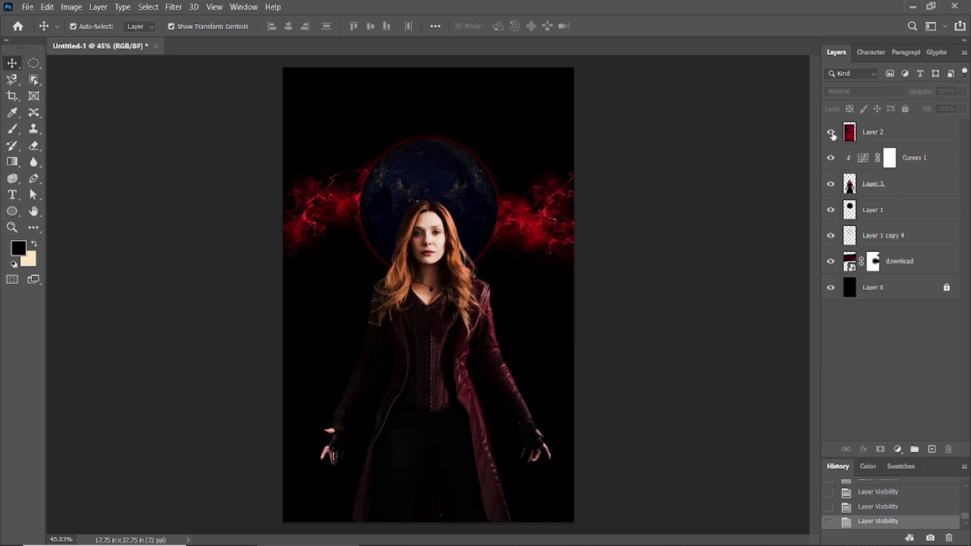
Show the red smoke layer, stretch it to the canvas width, and move it down
{"action": "left_click", "coordinate": [831, 134]}
{"action": "scroll", "coordinate": [427, 294], "scroll_direction": "down", "scroll_amount": 3}
{"action": "left_click_drag", "start_coordinate": [433, 285], "coordinate": [446, 303]}
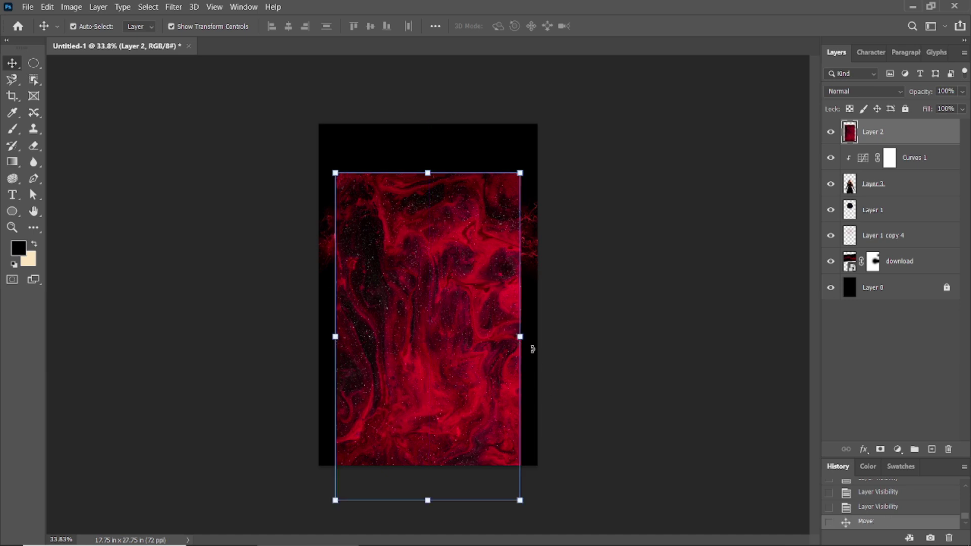
{"action": "left_click_drag", "start_coordinate": [525, 477], "coordinate": [540, 494]}
{"action": "left_click_drag", "start_coordinate": [451, 249], "coordinate": [451, 314]}
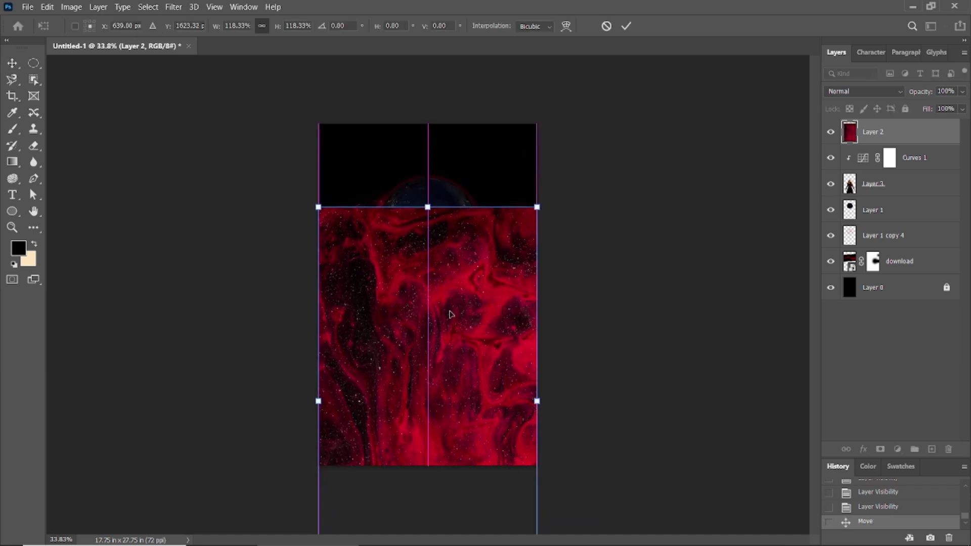
{"action": "left_click", "coordinate": [626, 26]}
Set the smoke layer's blend mode to Screen, keeping it unrotated
{"action": "left_click", "coordinate": [902, 93]}
{"action": "left_click", "coordinate": [858, 198]}
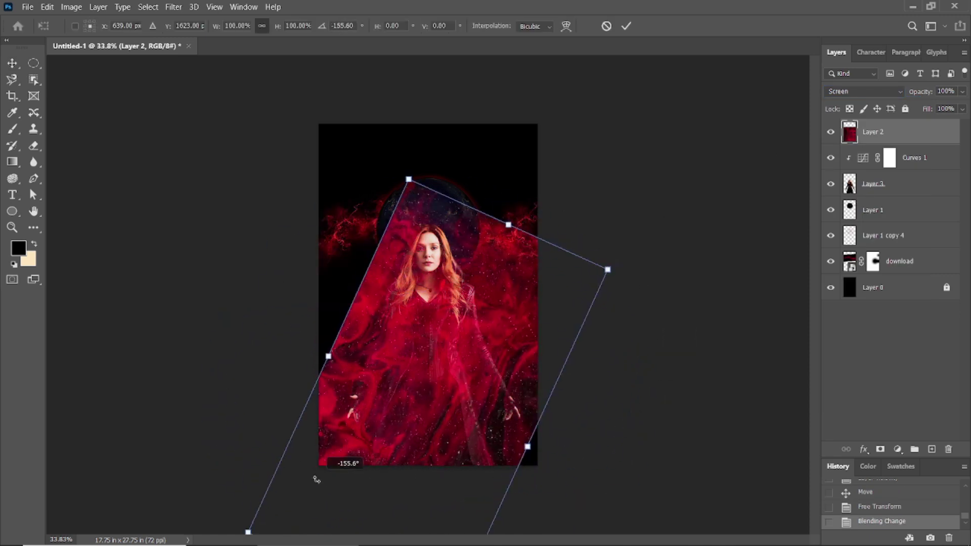
{"action": "left_click_drag", "start_coordinate": [563, 201], "coordinate": [622, 230]}
{"action": "key", "text": "ctrl+z"}
{"action": "left_click", "coordinate": [626, 25]}
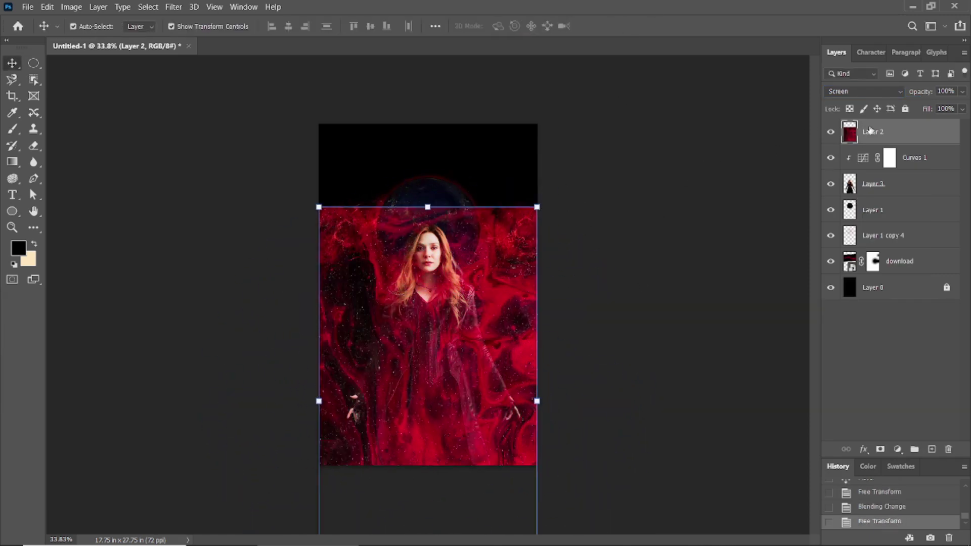
Paint the smoke's mask to fade its top edge and clear her face, chest and dress
{"action": "key", "text": "b"}
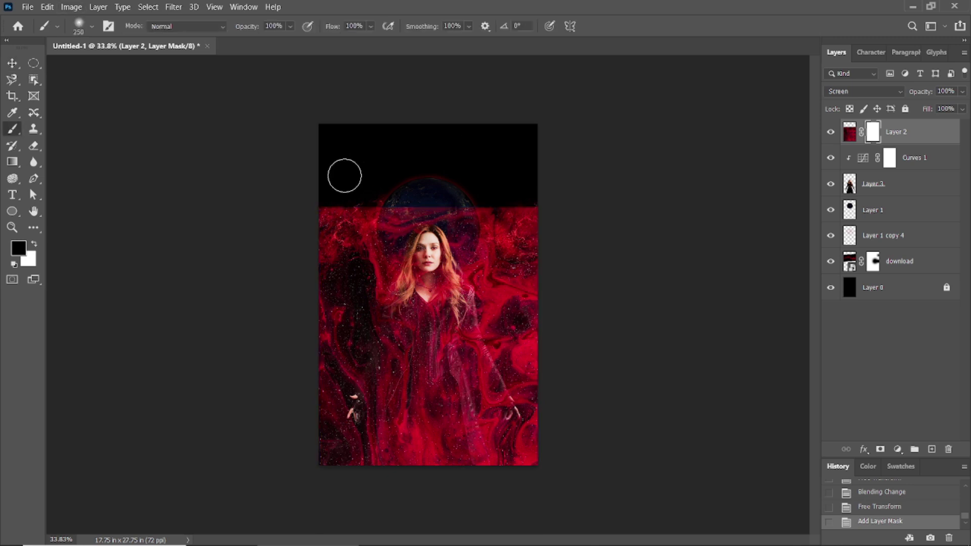
{"action": "key", "text": "bracketright"}
{"action": "key", "text": "bracketright"}
{"action": "key", "text": "bracketright"}
{"action": "mouse_move", "coordinate": [347, 173]}
{"action": "left_mouse_down"}
{"action": "mouse_move", "coordinate": [579, 173]}
{"action": "mouse_move", "coordinate": [401, 217]}
{"action": "left_mouse_up"}
{"action": "key", "text": "bracketleft"}
{"action": "mouse_move", "coordinate": [421, 257]}
{"action": "left_mouse_down"}
{"action": "mouse_move", "coordinate": [449, 326]}
{"action": "mouse_move", "coordinate": [516, 202]}
{"action": "mouse_move", "coordinate": [451, 310]}
{"action": "mouse_move", "coordinate": [406, 355]}
{"action": "left_mouse_up"}
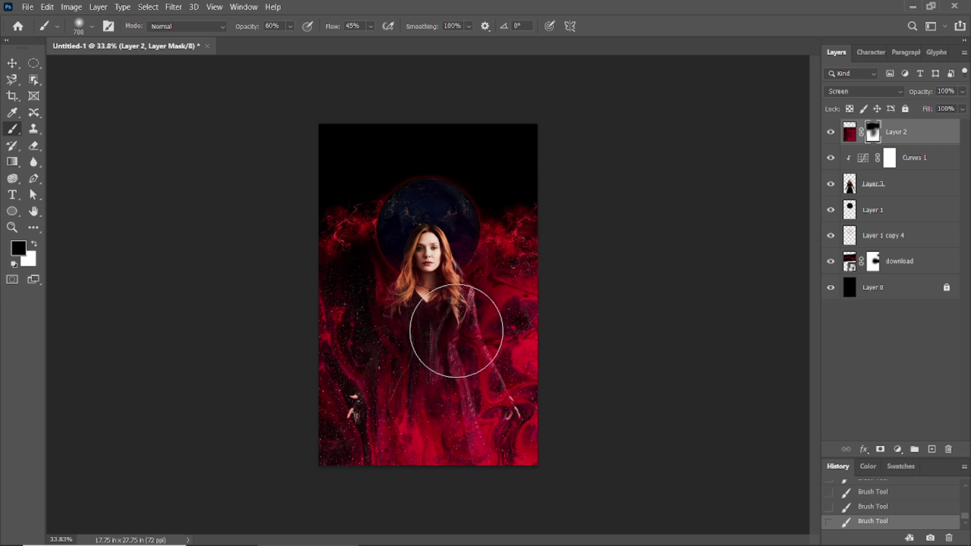
{"action": "left_click_drag", "start_coordinate": [456, 331], "coordinate": [393, 446]}
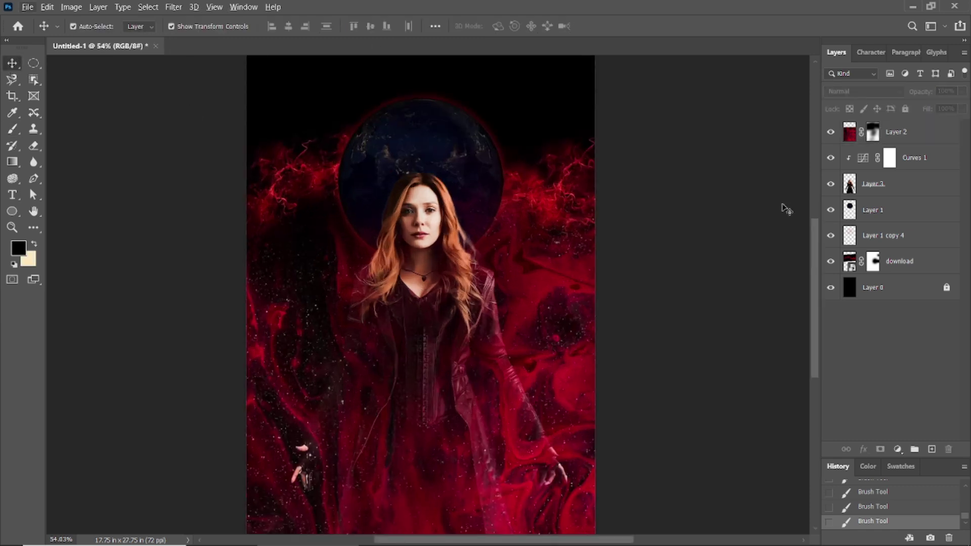
Paint more of the smoke away on the red smoke layer's mask
{"action": "left_click", "coordinate": [830, 132]}
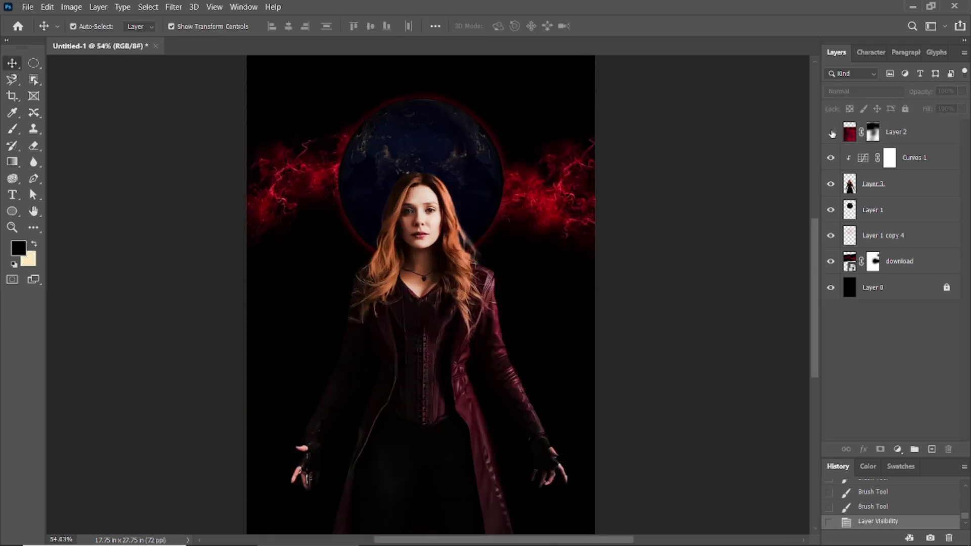
{"action": "left_click", "coordinate": [873, 132]}
{"action": "left_click", "coordinate": [13, 129]}
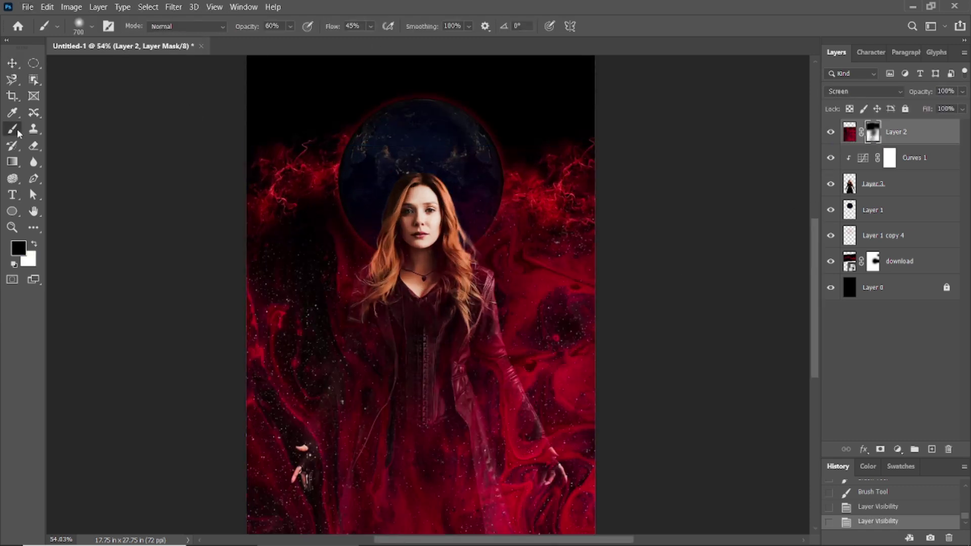
{"action": "mouse_move", "coordinate": [423, 120]}
{"action": "left_mouse_down"}
{"action": "mouse_move", "coordinate": [534, 193]}
{"action": "mouse_move", "coordinate": [509, 184]}
{"action": "left_mouse_up"}
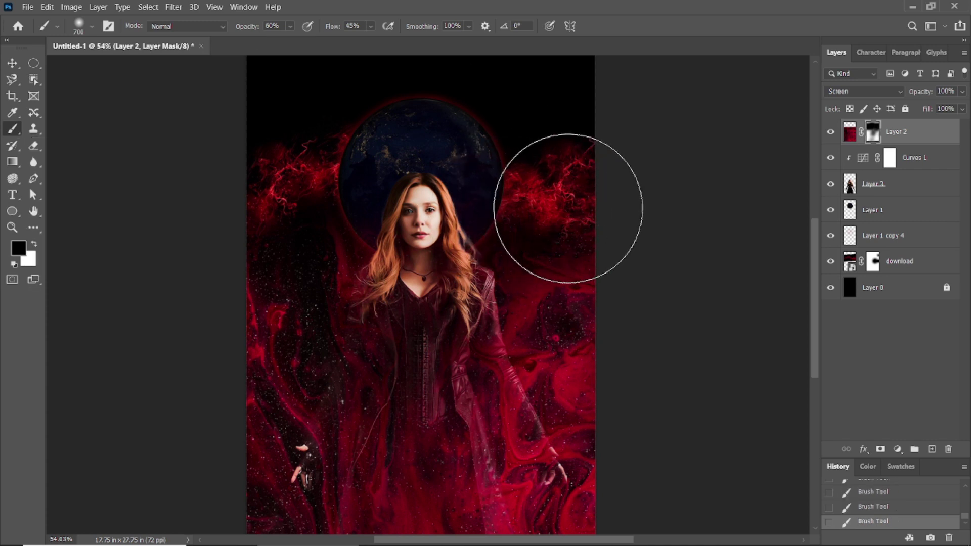
{"action": "key", "text": "v"}
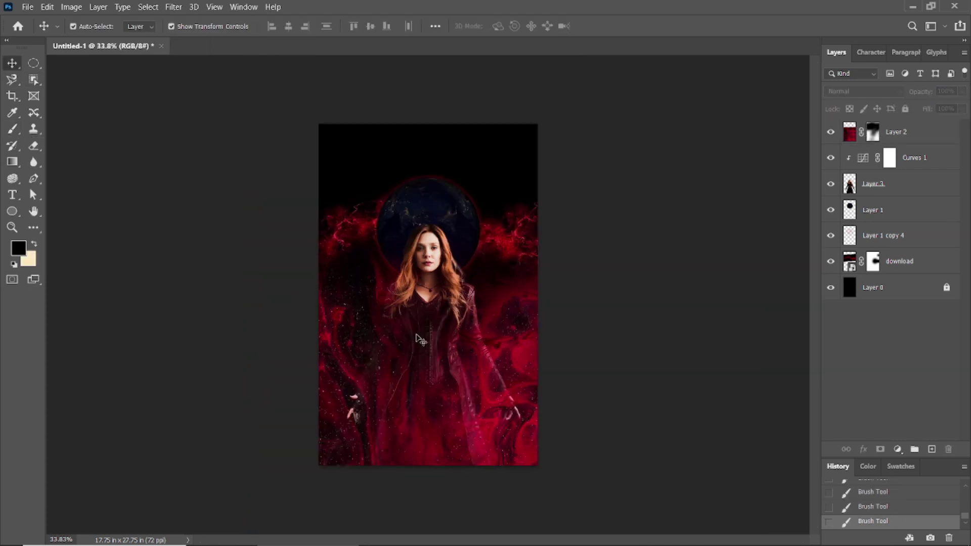
Brush black on a new layer over the left edge and right smoke, clipped to the smoke
{"action": "left_click", "coordinate": [932, 449]}
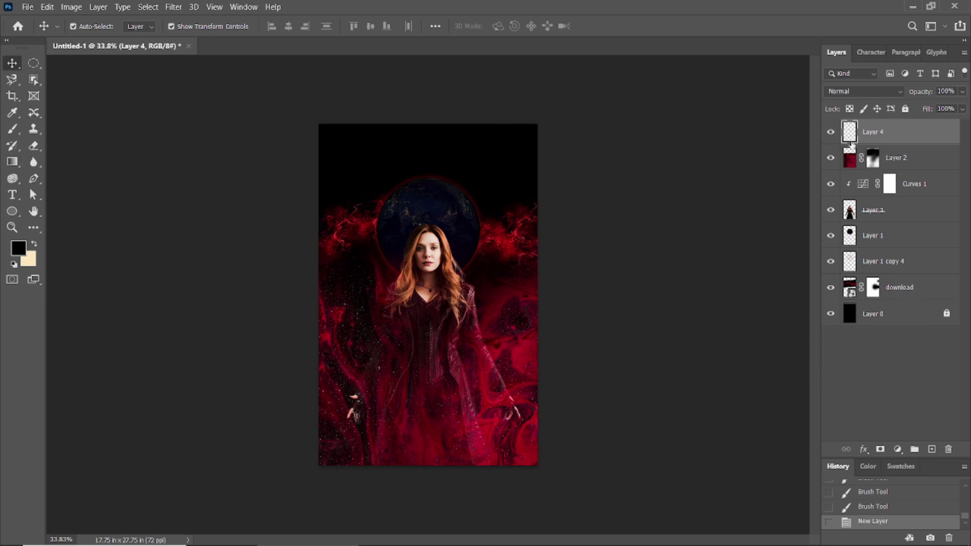
{"action": "left_click", "coordinate": [12, 129]}
{"action": "mouse_move", "coordinate": [271, 202]}
{"action": "left_mouse_down"}
{"action": "mouse_move", "coordinate": [303, 228]}
{"action": "mouse_move", "coordinate": [325, 275]}
{"action": "left_mouse_up"}
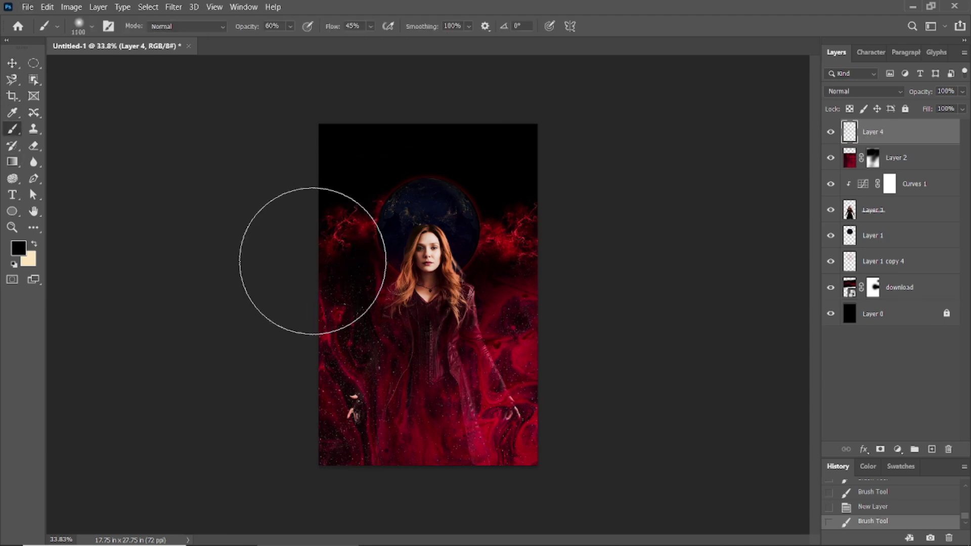
{"action": "left_click_drag", "start_coordinate": [537, 246], "coordinate": [502, 354]}
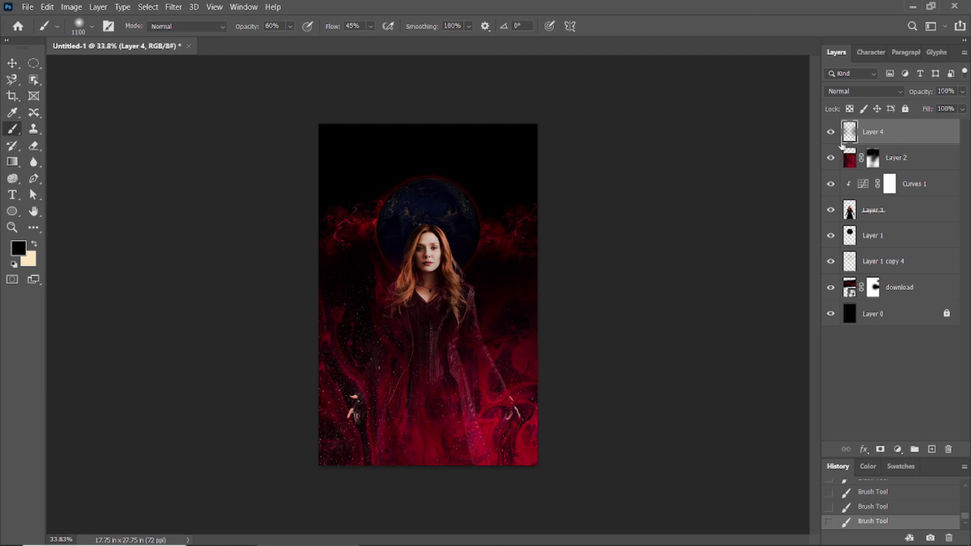
{"action": "left_click", "coordinate": [14, 62]}
{"action": "key", "text": "ctrl+alt+g"}
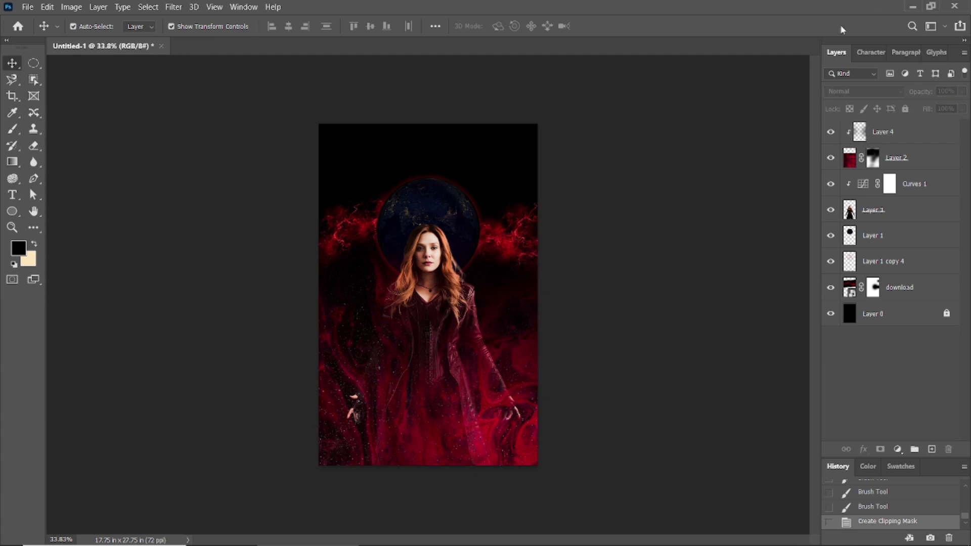
Open the mountain image The Immortality Factor.jpg
{"action": "left_click", "coordinate": [27, 6]}
{"action": "left_click", "coordinate": [38, 28]}
{"action": "left_click", "coordinate": [229, 119]}
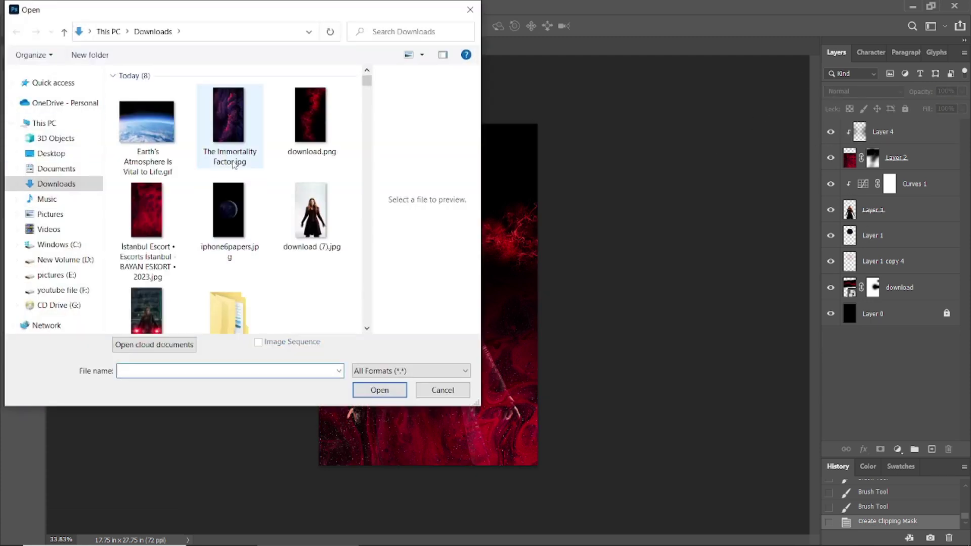
{"action": "left_click", "coordinate": [379, 389]}
{"action": "mouse_move", "coordinate": [485, 299]}
{"action": "left_mouse_down"}
{"action": "mouse_move", "coordinate": [439, 448]}
{"action": "mouse_move", "coordinate": [436, 509]}
{"action": "left_mouse_up"}
Unlock the mountain image's background and drag it into the poster as a new layer
{"action": "key", "text": "ctrl+Tab"}
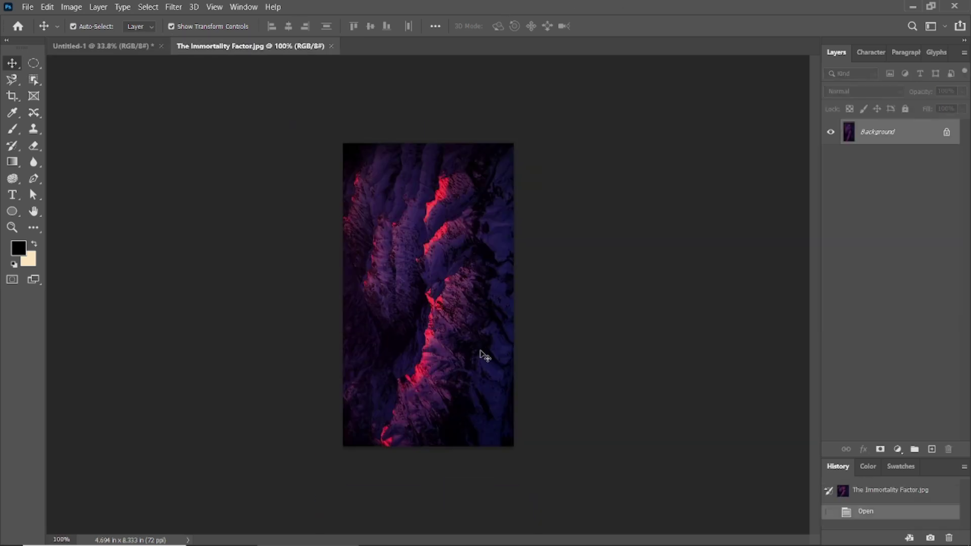
{"action": "left_click", "coordinate": [418, 293]}
{"action": "left_click", "coordinate": [662, 242]}
{"action": "left_click", "coordinate": [946, 132]}
{"action": "left_click_drag", "start_coordinate": [420, 291], "coordinate": [434, 272]}
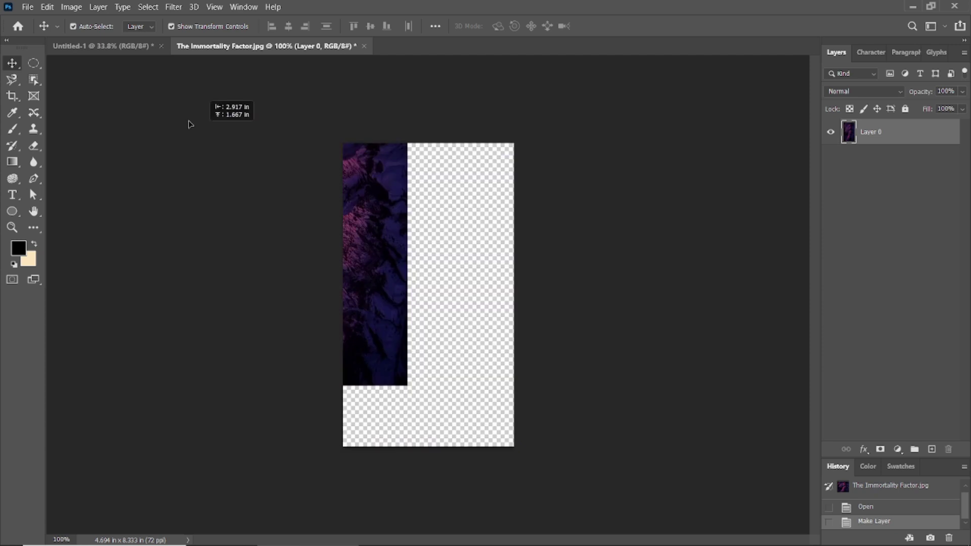
Rotate the mountain layer 90° to landscape, scale it to canvas width, and align it left
{"action": "key", "text": "ctrl+t"}
{"action": "left_click_drag", "start_coordinate": [482, 207], "coordinate": [520, 278]}
{"action": "left_click", "coordinate": [621, 26]}
{"action": "left_click_drag", "start_coordinate": [491, 237], "coordinate": [546, 204]}
{"action": "key", "text": "Return"}
{"action": "left_click_drag", "start_coordinate": [481, 281], "coordinate": [461, 325]}
{"action": "left_click", "coordinate": [863, 91]}
Set the mountain layer to Screen, place it beneath the figure, and enlarge it lower down
{"action": "left_click", "coordinate": [842, 197]}
{"action": "left_click_drag", "start_coordinate": [890, 134], "coordinate": [890, 248]}
{"action": "left_click_drag", "start_coordinate": [540, 250], "coordinate": [552, 238]}
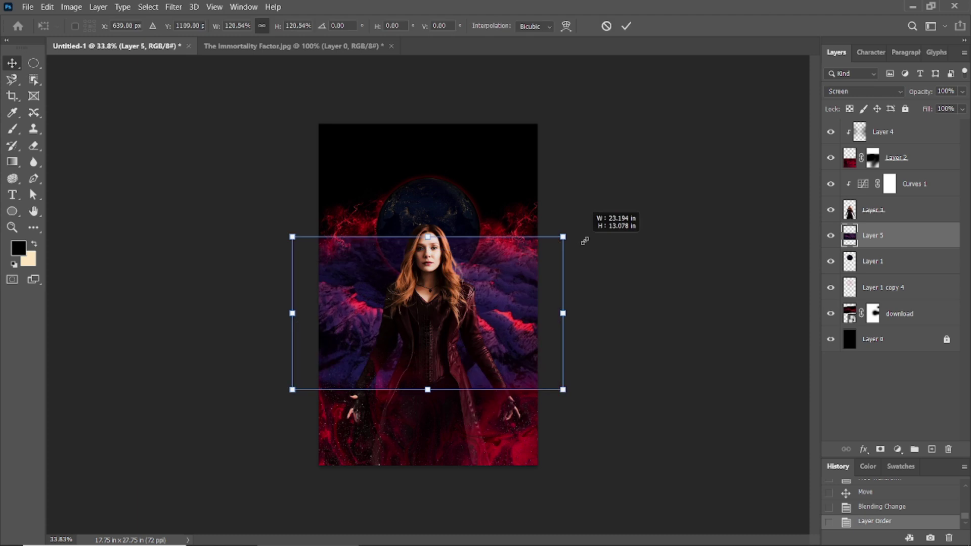
{"action": "left_click_drag", "start_coordinate": [524, 315], "coordinate": [523, 358]}
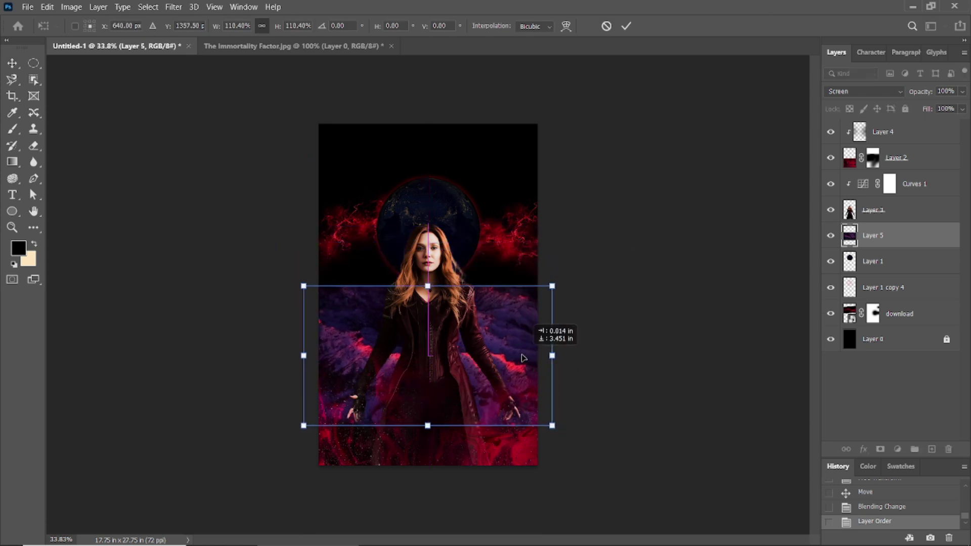
{"action": "left_click", "coordinate": [625, 27]}
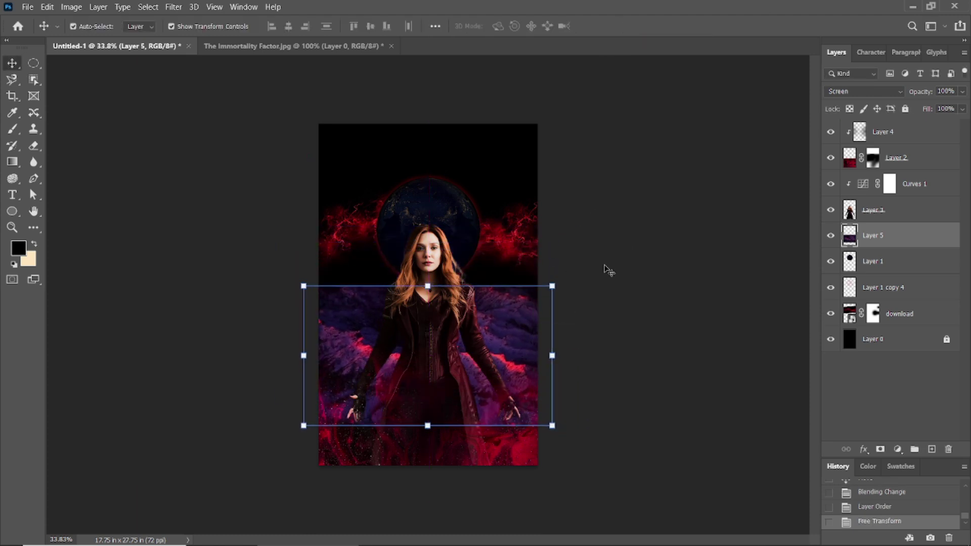
Duplicate the red smoke layer, move the copy below Scarlet Witch, and shift it upward
{"action": "left_click_drag", "start_coordinate": [908, 160], "coordinate": [932, 449]}
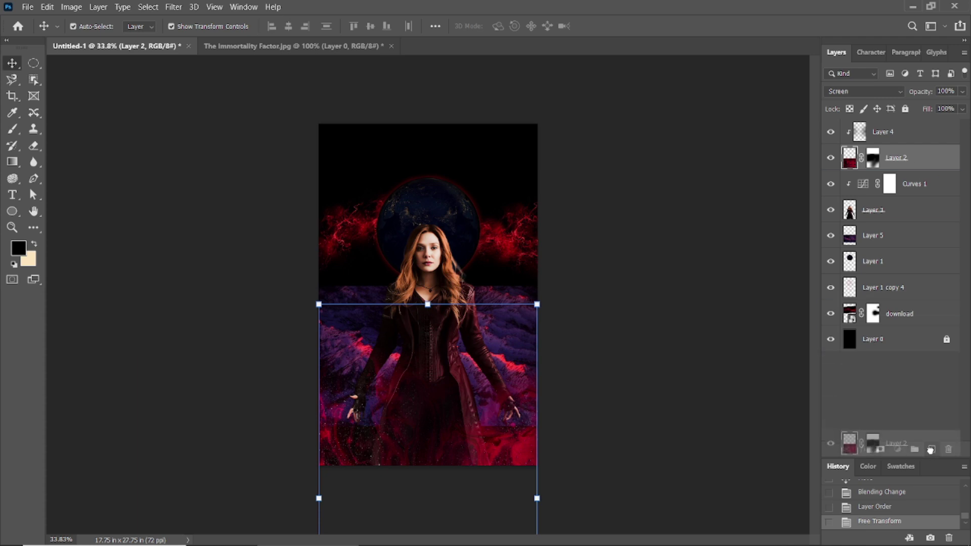
{"action": "left_click", "coordinate": [591, 150]}
{"action": "left_click_drag", "start_coordinate": [903, 157], "coordinate": [890, 248]}
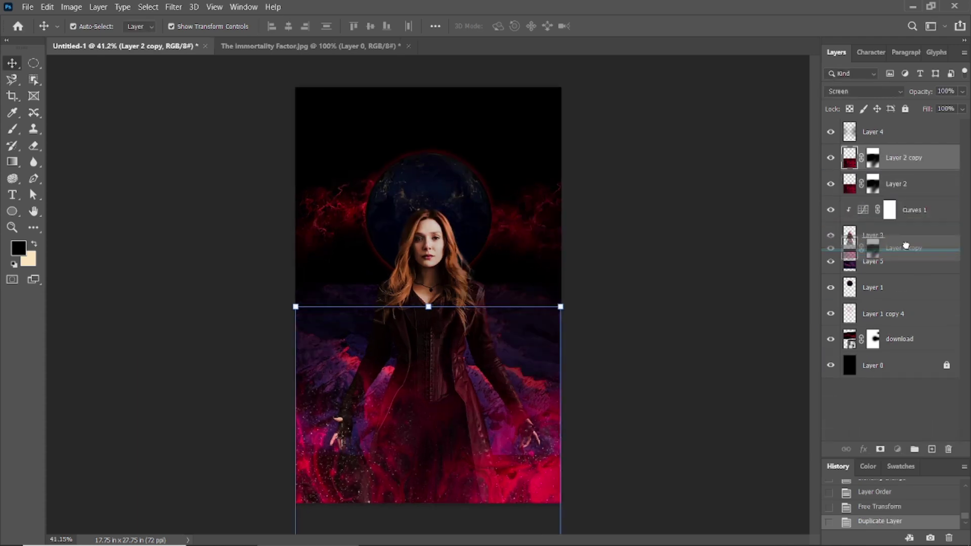
{"action": "key", "text": "ctrl+t"}
{"action": "left_click_drag", "start_coordinate": [466, 362], "coordinate": [466, 194]}
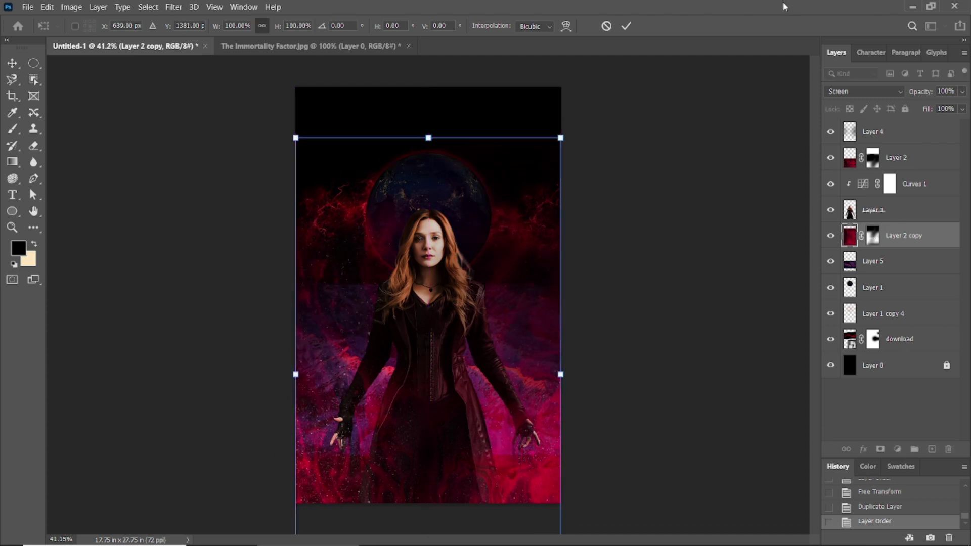
{"action": "key", "text": "Return"}
Paint black on the smoke copy's mask to fade out its bottom
{"action": "left_click", "coordinate": [873, 235]}
{"action": "key", "text": "b"}
{"action": "scroll", "coordinate": [431, 190], "scroll_direction": "down", "scroll_amount": 5, "text": "alt"}
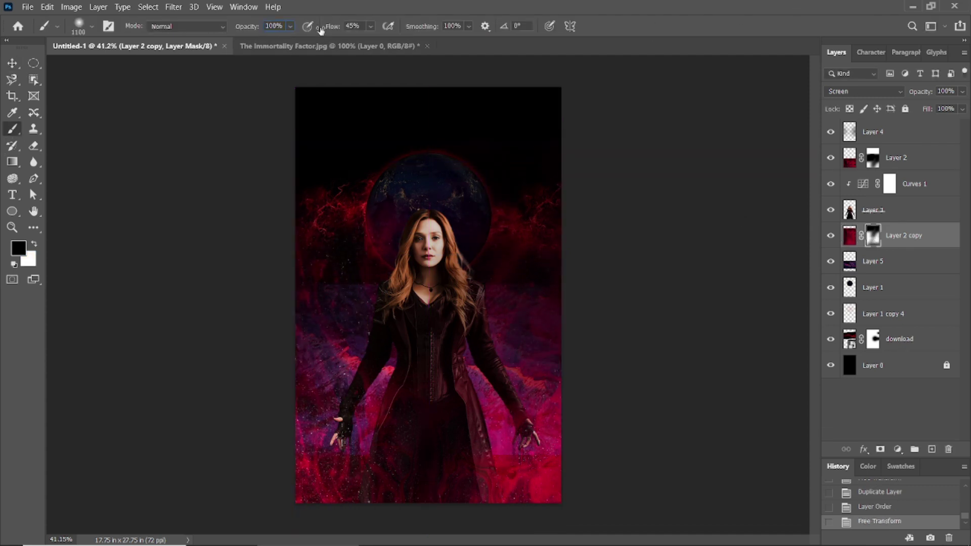
{"action": "mouse_move", "coordinate": [362, 449]}
{"action": "left_mouse_down"}
{"action": "mouse_move", "coordinate": [524, 444]}
{"action": "mouse_move", "coordinate": [390, 466]}
{"action": "left_mouse_up"}
{"action": "key", "text": "bracketright"}
{"action": "key", "text": "bracketright"}
{"action": "key", "text": "bracketright"}
{"action": "left_click", "coordinate": [12, 65]}
Compare the smoke copy on and off, then move Layer 5 above it
{"action": "left_click", "coordinate": [830, 235]}
{"action": "left_click", "coordinate": [831, 235]}
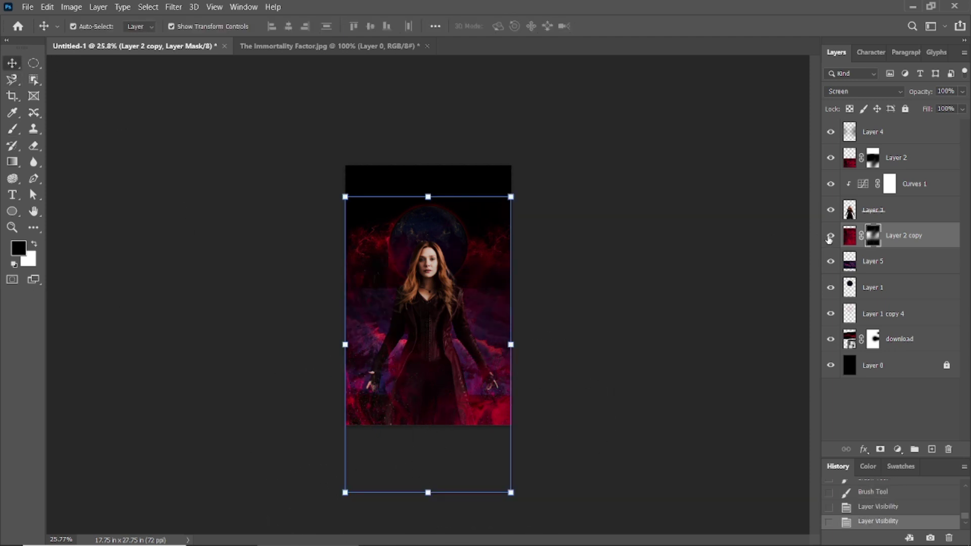
{"action": "left_click", "coordinate": [665, 311]}
{"action": "scroll", "coordinate": [664, 312], "scroll_direction": "up", "scroll_amount": 4}
{"action": "left_click", "coordinate": [885, 262]}
{"action": "left_click_drag", "start_coordinate": [885, 262], "coordinate": [883, 232]}
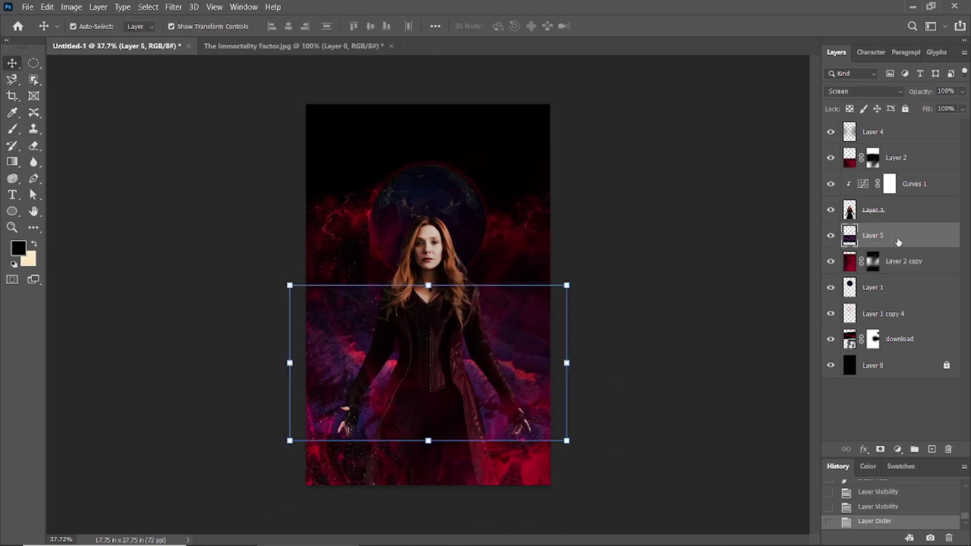
{"action": "left_click", "coordinate": [693, 301]}
Add a layer mask to Layer 5 and brush away part of its lower right
{"action": "scroll", "coordinate": [692, 332], "scroll_direction": "up", "scroll_amount": 2}
{"action": "left_click", "coordinate": [852, 268]}
{"action": "left_click", "coordinate": [869, 240]}
{"action": "left_click", "coordinate": [880, 449]}
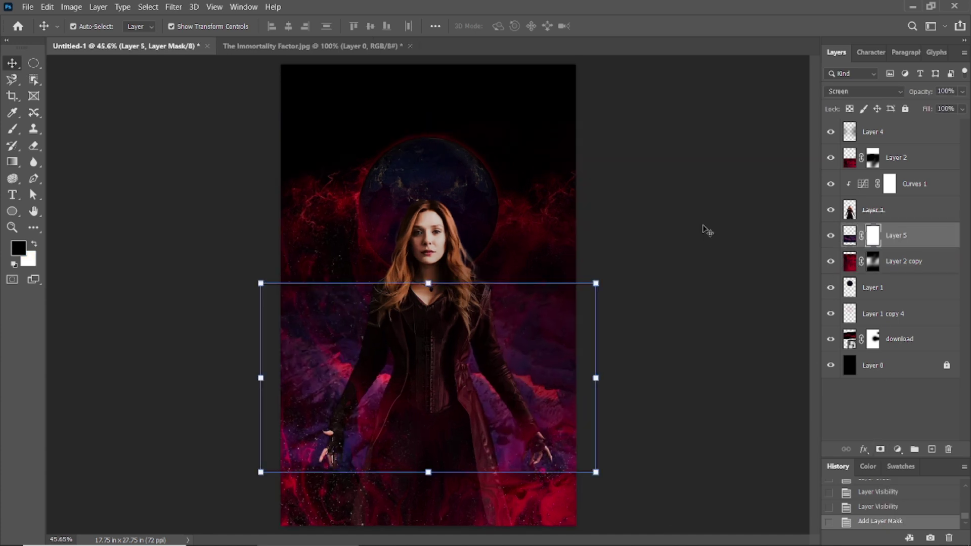
{"action": "left_click", "coordinate": [12, 128]}
{"action": "scroll", "coordinate": [508, 405], "scroll_direction": "down", "scroll_amount": 2}
{"action": "mouse_move", "coordinate": [507, 405]}
{"action": "left_mouse_down"}
{"action": "mouse_move", "coordinate": [520, 466]}
{"action": "mouse_move", "coordinate": [502, 455]}
{"action": "mouse_move", "coordinate": [304, 461]}
{"action": "left_mouse_up"}
Paint the mask black across the top of the purple ground and review the poster
{"action": "mouse_move", "coordinate": [544, 256]}
{"action": "left_mouse_down"}
{"action": "mouse_move", "coordinate": [390, 243]}
{"action": "mouse_move", "coordinate": [282, 264]}
{"action": "left_mouse_up"}
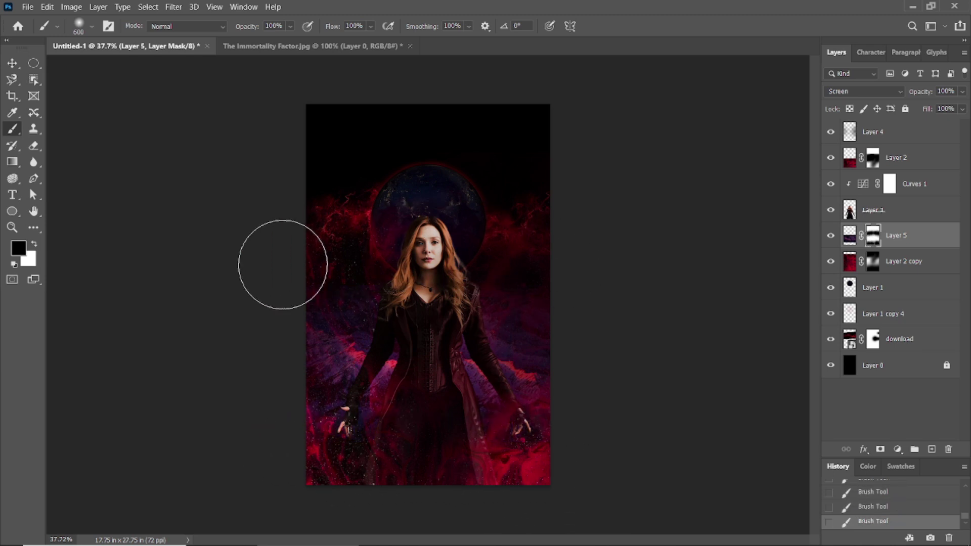
{"action": "left_click", "coordinate": [12, 63]}
{"action": "left_click", "coordinate": [676, 81]}
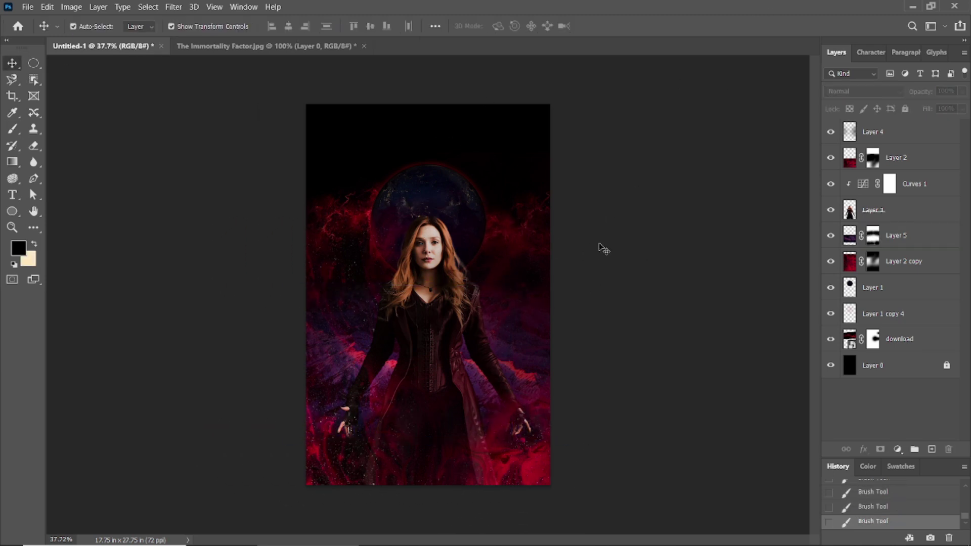
{"action": "scroll", "coordinate": [602, 248], "scroll_direction": "down", "scroll_amount": 1, "text": "alt"}
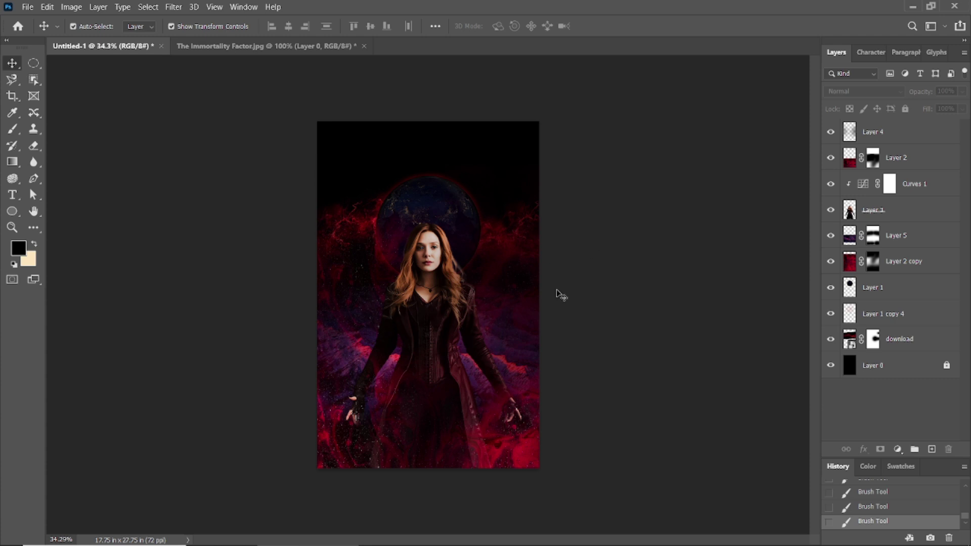
{"action": "scroll", "coordinate": [560, 295], "scroll_direction": "up", "scroll_amount": 2, "text": "alt"}
{"action": "scroll", "coordinate": [548, 297], "scroll_direction": "up", "scroll_amount": 2, "text": "alt"}
{"action": "scroll", "coordinate": [546, 301], "scroll_direction": "down", "scroll_amount": 1, "text": "alt"}
{"action": "scroll", "coordinate": [553, 243], "scroll_direction": "down", "scroll_amount": 1, "text": "alt"}
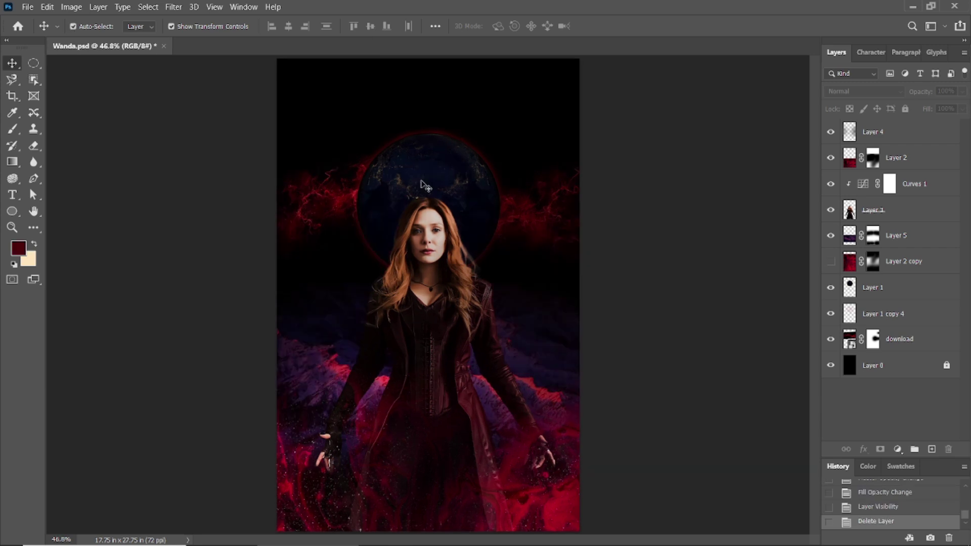
Select the globe layer and draw an ellipse over the globe
{"action": "left_click", "coordinate": [421, 183]}
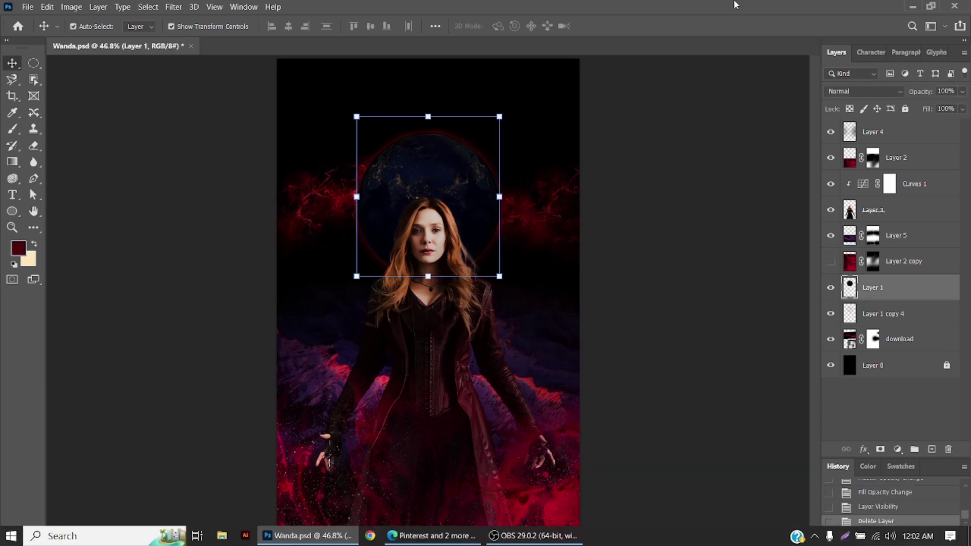
{"action": "left_click", "coordinate": [831, 288]}
{"action": "left_click", "coordinate": [831, 288]}
{"action": "left_click", "coordinate": [12, 211]}
{"action": "scroll", "coordinate": [366, 198], "scroll_direction": "up", "scroll_amount": 2}
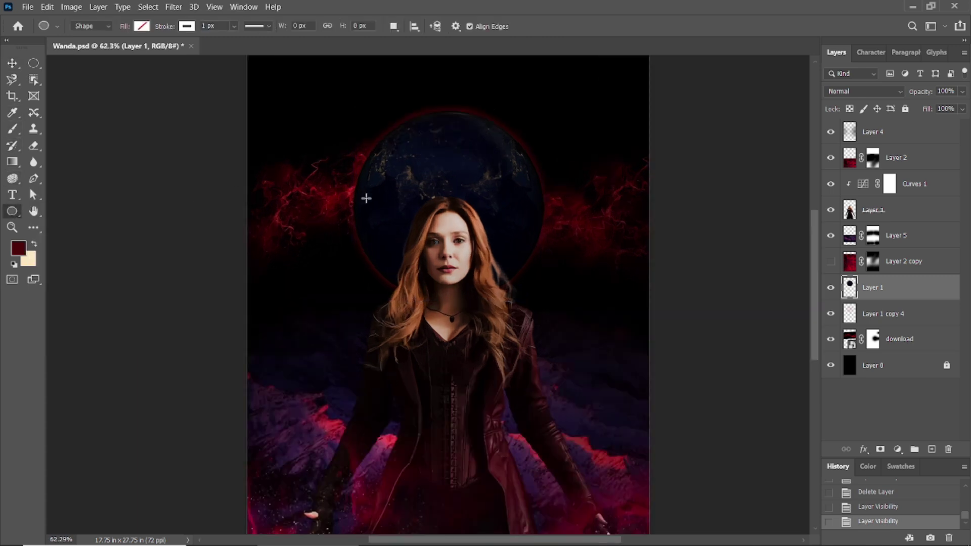
{"action": "left_click_drag", "start_coordinate": [366, 170], "coordinate": [533, 382]}
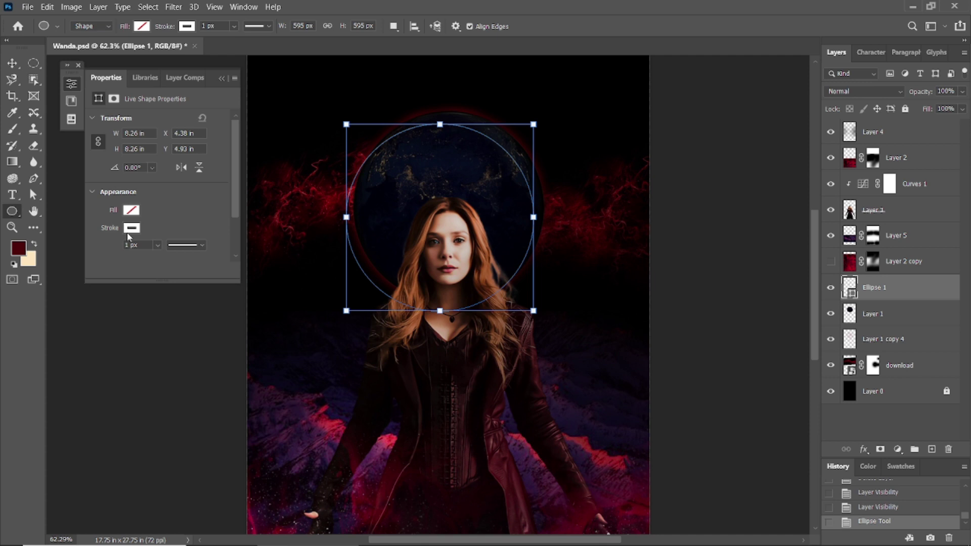
Give the circle no stroke and a black fill
{"action": "left_click", "coordinate": [131, 228]}
{"action": "left_click", "coordinate": [105, 251]}
{"action": "left_click", "coordinate": [131, 210]}
{"action": "left_click", "coordinate": [100, 278]}
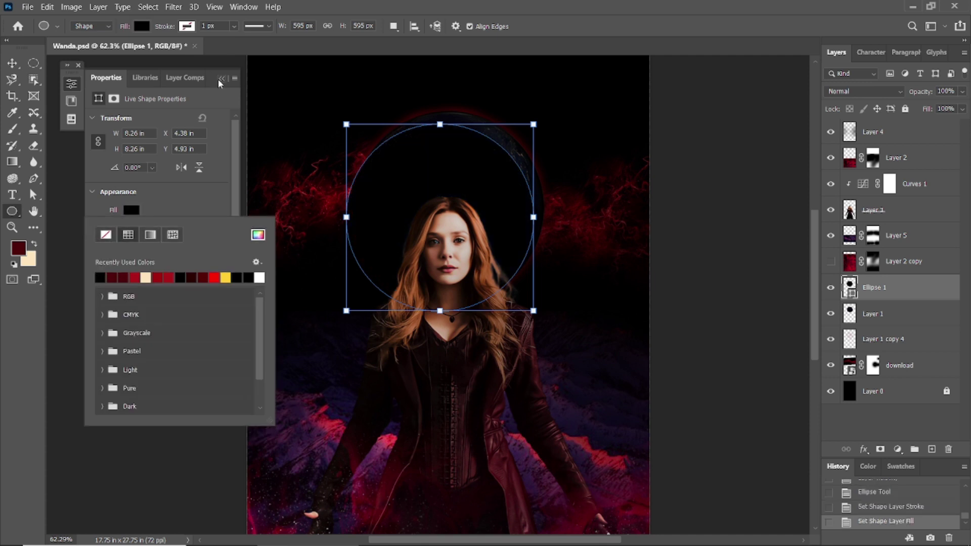
{"action": "left_click", "coordinate": [222, 79]}
{"action": "key", "text": "v"}
{"action": "left_click", "coordinate": [78, 65]}
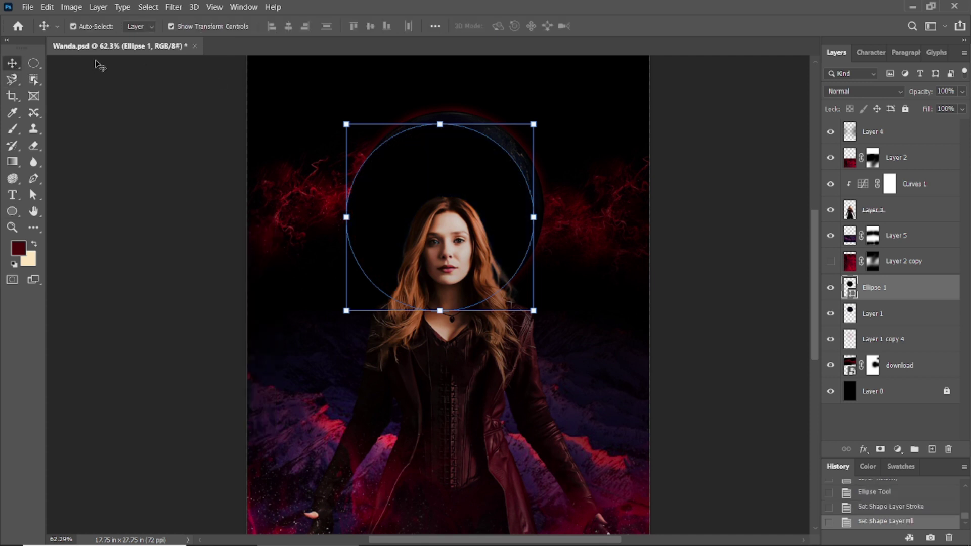
Hide Scarlet Witch, move the circle onto the globe, and set its opacity to 48%
{"action": "left_click", "coordinate": [661, 184]}
{"action": "left_click", "coordinate": [878, 285]}
{"action": "left_click", "coordinate": [830, 210]}
{"action": "left_click", "coordinate": [446, 189]}
{"action": "left_click", "coordinate": [475, 185]}
{"action": "scroll", "coordinate": [496, 180], "scroll_direction": "up", "scroll_amount": 3}
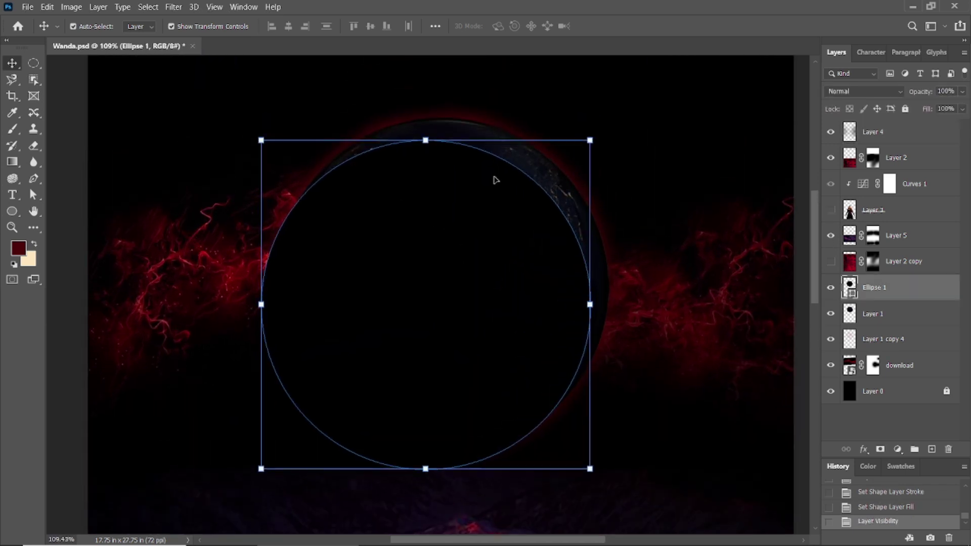
{"action": "scroll", "coordinate": [495, 180], "scroll_direction": "up", "scroll_amount": 1}
{"action": "mouse_move", "coordinate": [440, 206]}
{"action": "left_mouse_down"}
{"action": "mouse_move", "coordinate": [464, 183]}
{"action": "mouse_move", "coordinate": [456, 182]}
{"action": "left_mouse_up"}
{"action": "key", "text": "4"}
{"action": "key", "text": "8"}
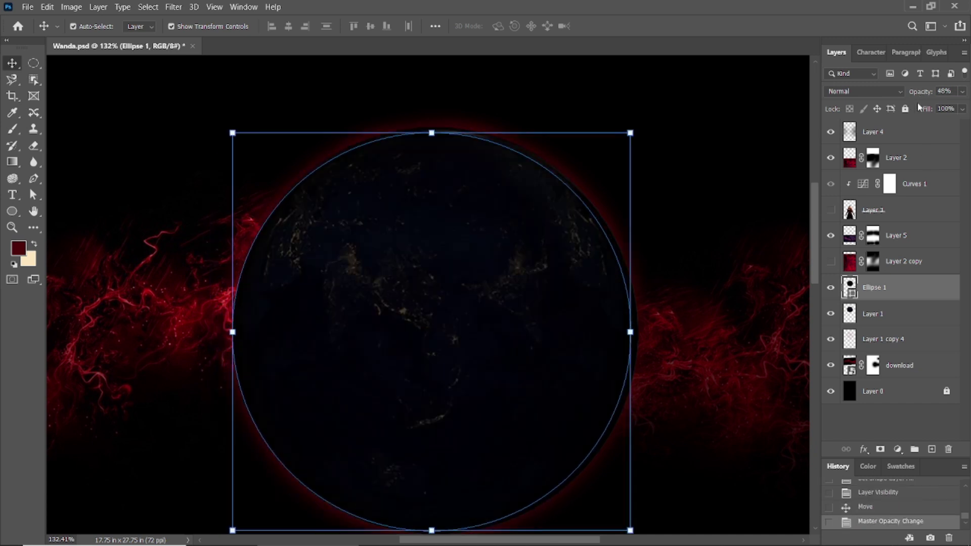
Transform Ellipse 1 to align with the globe and slightly enlarge it to cover it
{"action": "left_click", "coordinate": [570, 340]}
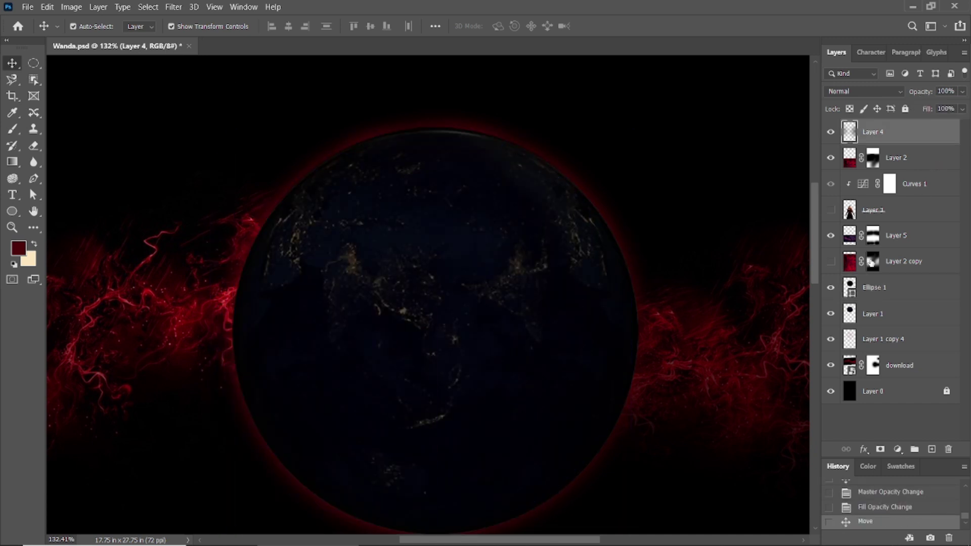
{"action": "left_click", "coordinate": [871, 293]}
{"action": "key", "text": "ctrl+t"}
{"action": "left_click_drag", "start_coordinate": [454, 318], "coordinate": [455, 331]}
{"action": "left_click_drag", "start_coordinate": [635, 331], "coordinate": [639, 331]}
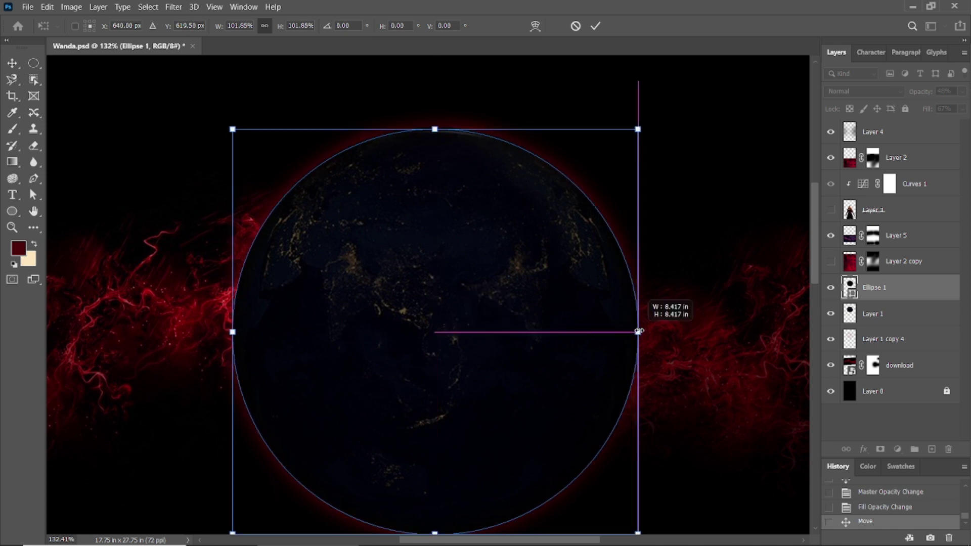
{"action": "left_click", "coordinate": [595, 26]}
{"action": "left_click", "coordinate": [678, 112]}
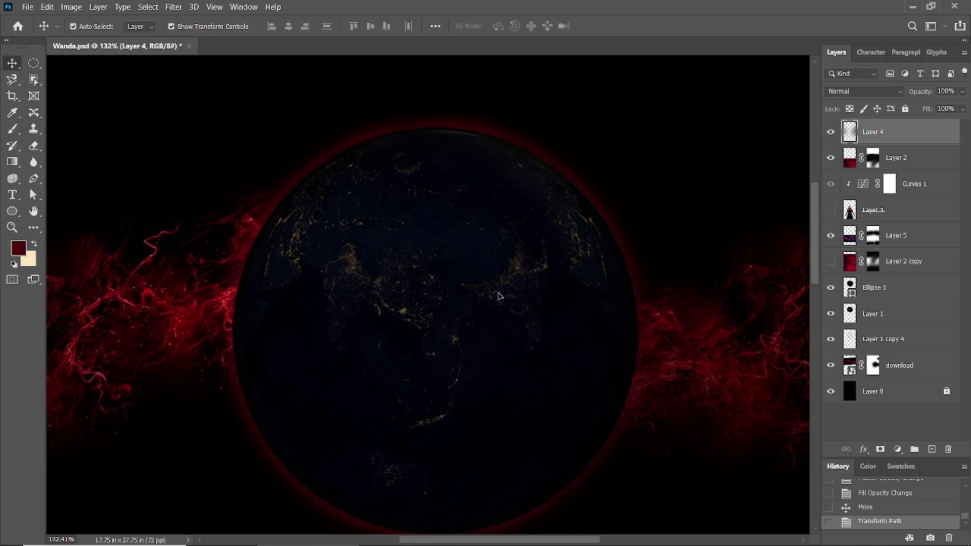
{"action": "scroll", "coordinate": [698, 293], "scroll_direction": "down", "scroll_amount": 4}
{"action": "left_click", "coordinate": [698, 293]}
{"action": "left_click", "coordinate": [857, 279]}
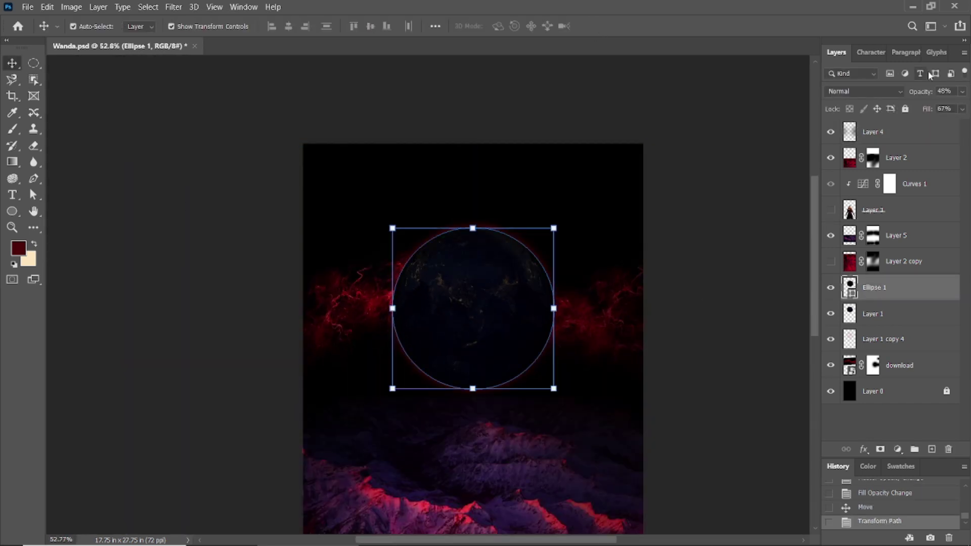
{"action": "scroll", "coordinate": [537, 319], "scroll_direction": "down", "scroll_amount": 2}
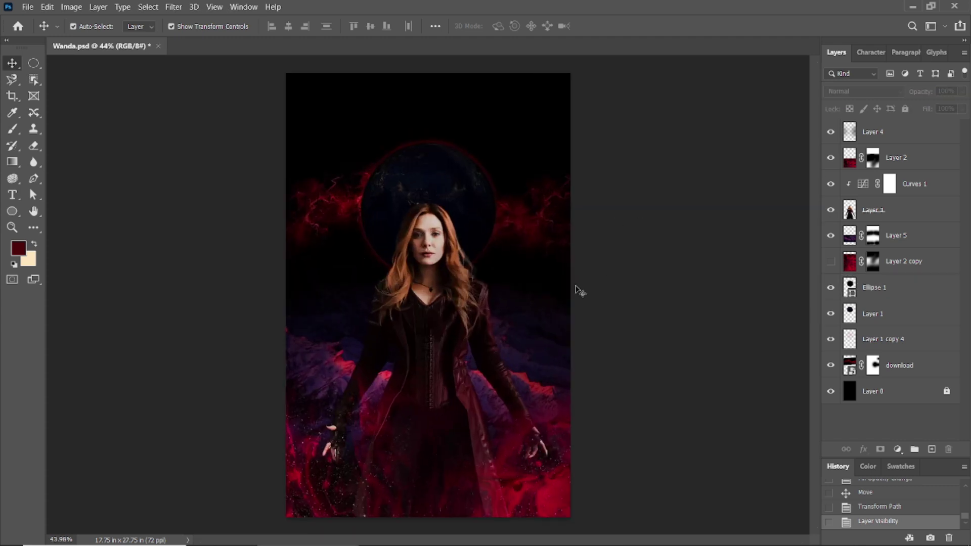
Switch the top empty Layer 4 to Soft Light blending after toggling it to compare
{"action": "left_click", "coordinate": [526, 356]}
{"action": "left_click", "coordinate": [831, 132]}
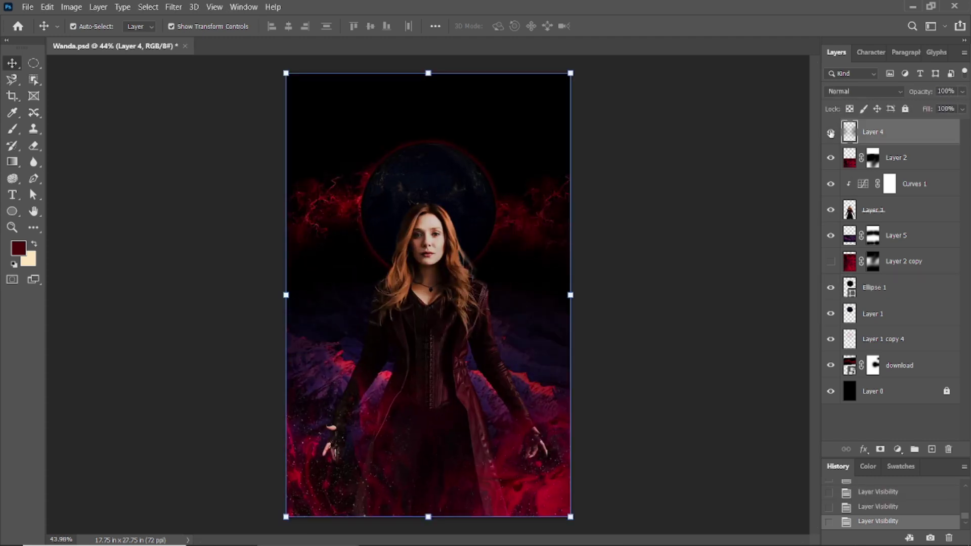
{"action": "left_click", "coordinate": [893, 91]}
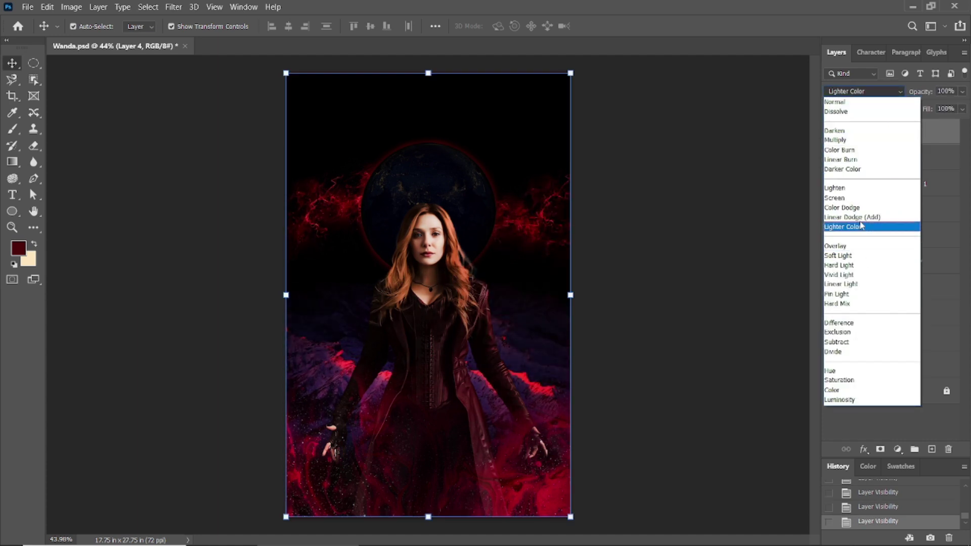
{"action": "left_click", "coordinate": [858, 256]}
{"action": "left_click", "coordinate": [680, 234]}
{"action": "left_click", "coordinate": [540, 376]}
{"action": "left_click", "coordinate": [629, 381]}
{"action": "scroll", "coordinate": [455, 450], "scroll_direction": "up", "scroll_amount": 1}
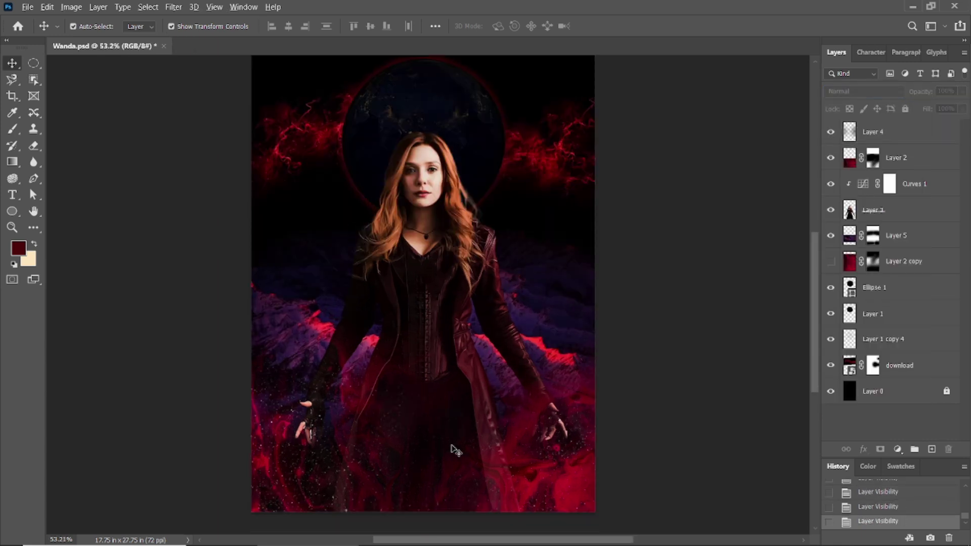
{"action": "scroll", "coordinate": [455, 450], "scroll_direction": "down", "scroll_amount": 1}
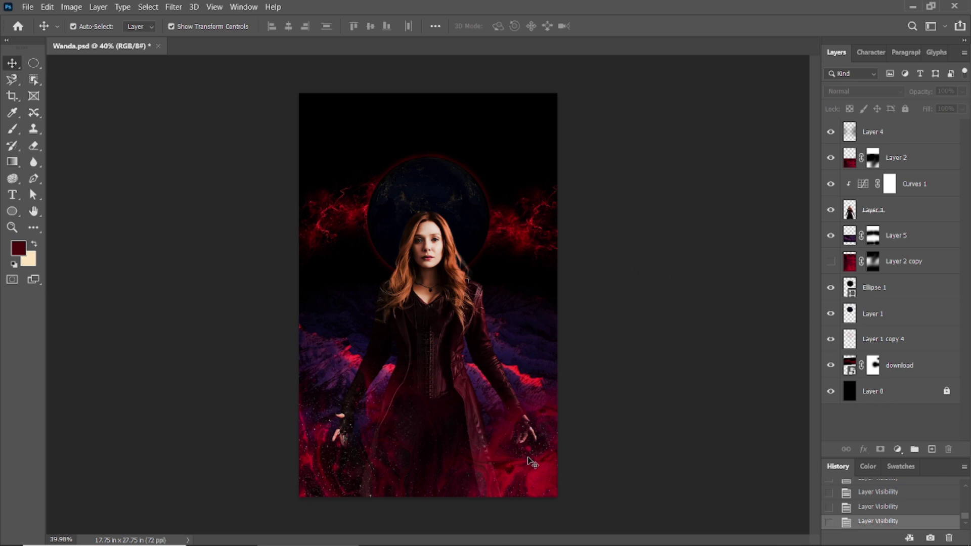
{"action": "left_click", "coordinate": [536, 475]}
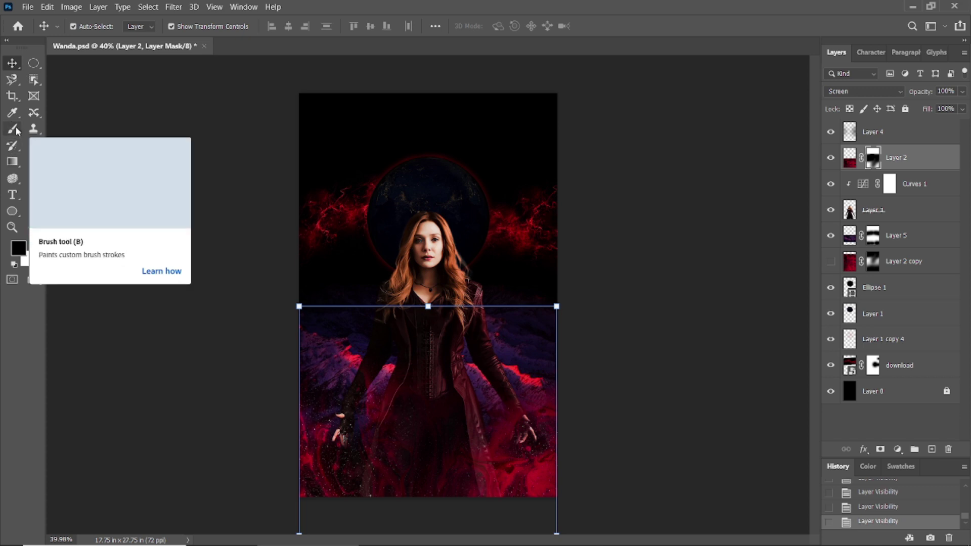
Delete the red smoke layer's old mask after a trial brush stroke
{"action": "left_click", "coordinate": [12, 129]}
{"action": "left_click_drag", "start_coordinate": [391, 412], "coordinate": [409, 430]}
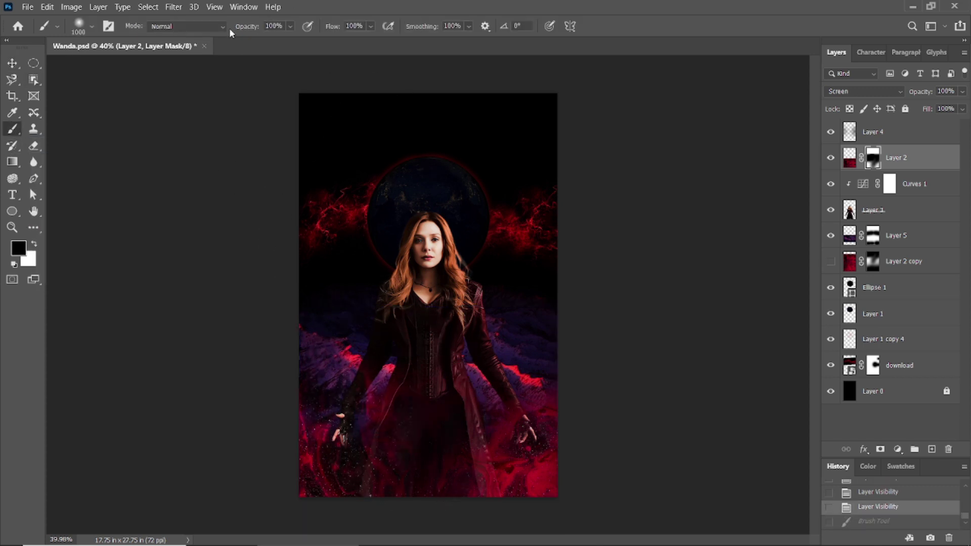
{"action": "right_click", "coordinate": [872, 167]}
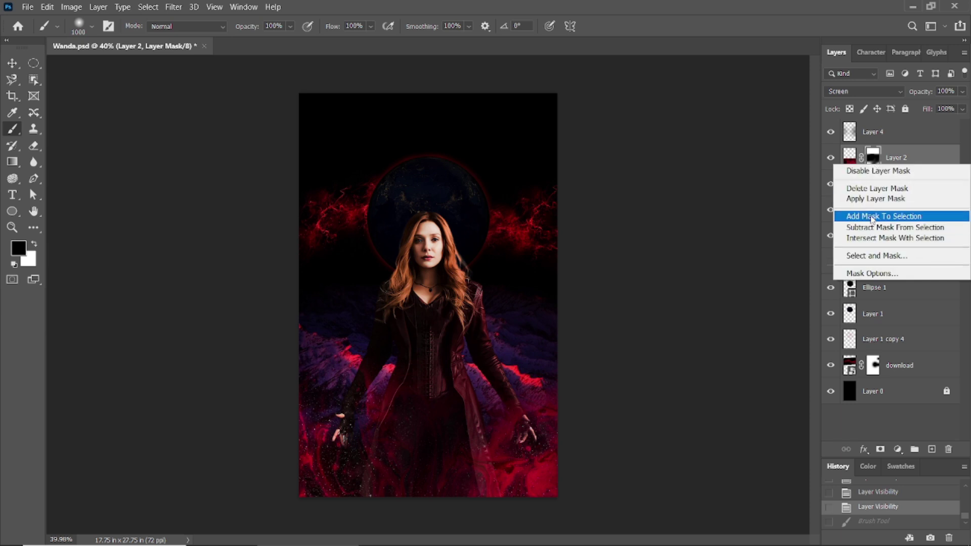
{"action": "left_click", "coordinate": [870, 189]}
{"action": "key", "text": "bracketright"}
{"action": "key", "text": "bracketright"}
{"action": "key", "text": "bracketright"}
{"action": "left_click", "coordinate": [435, 258]}
{"action": "left_click", "coordinate": [435, 258]}
{"action": "key", "text": "ctrl+z"}
{"action": "key", "text": "ctrl+z"}
Add a fresh mask to Layer 2 and paint black to clear smoke around the figure
{"action": "left_click", "coordinate": [880, 449]}
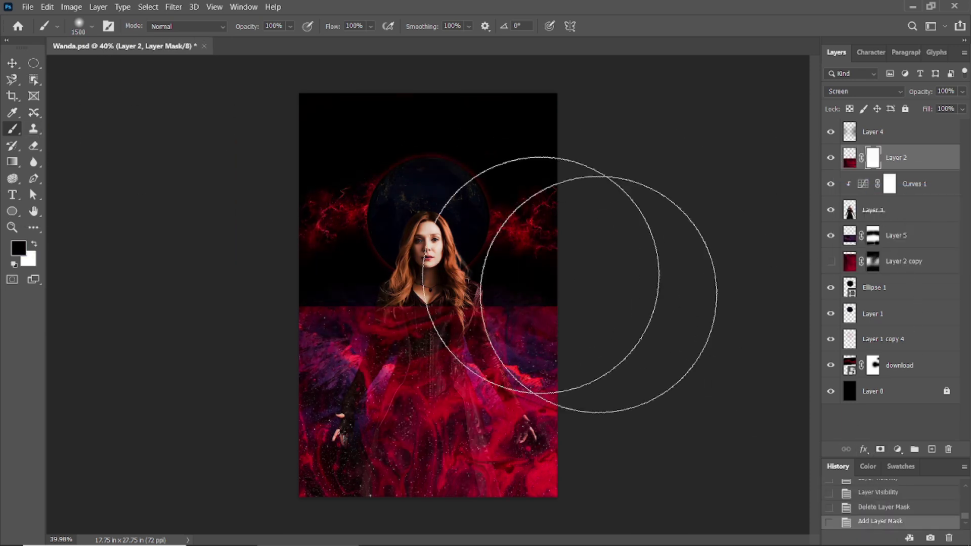
{"action": "left_click", "coordinate": [431, 273]}
{"action": "left_click", "coordinate": [430, 291]}
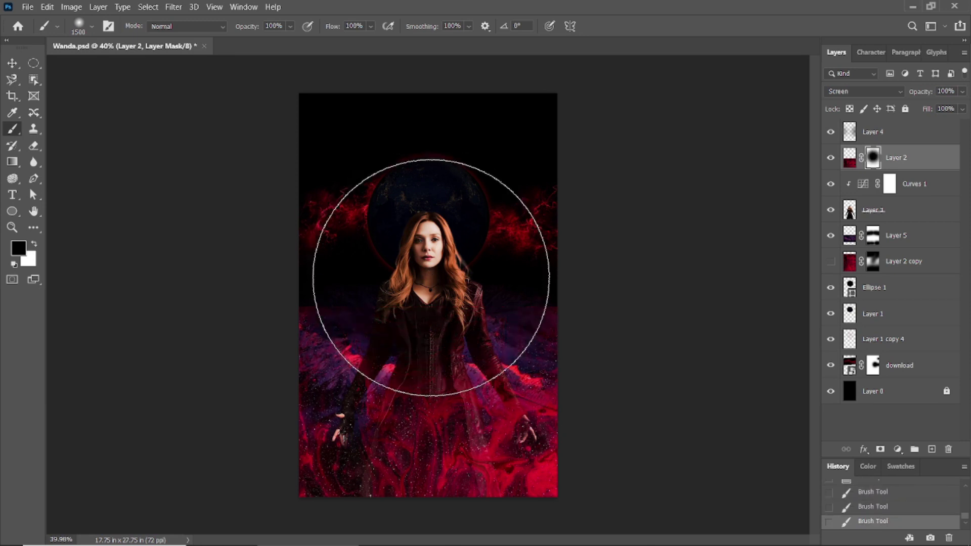
{"action": "key", "text": "bracketright"}
{"action": "key", "text": "bracketright"}
{"action": "key", "text": "bracketright"}
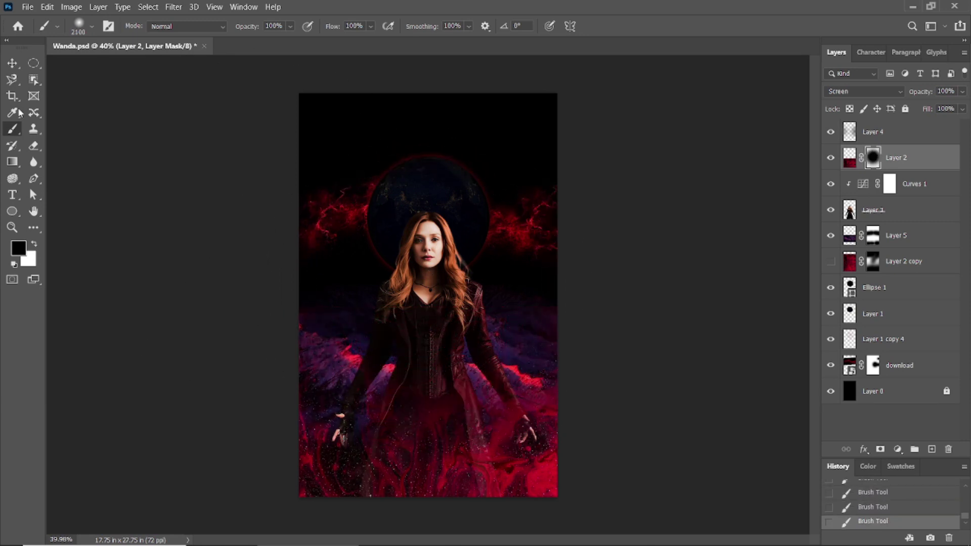
{"action": "key", "text": "v"}
{"action": "left_click", "coordinate": [161, 162]}
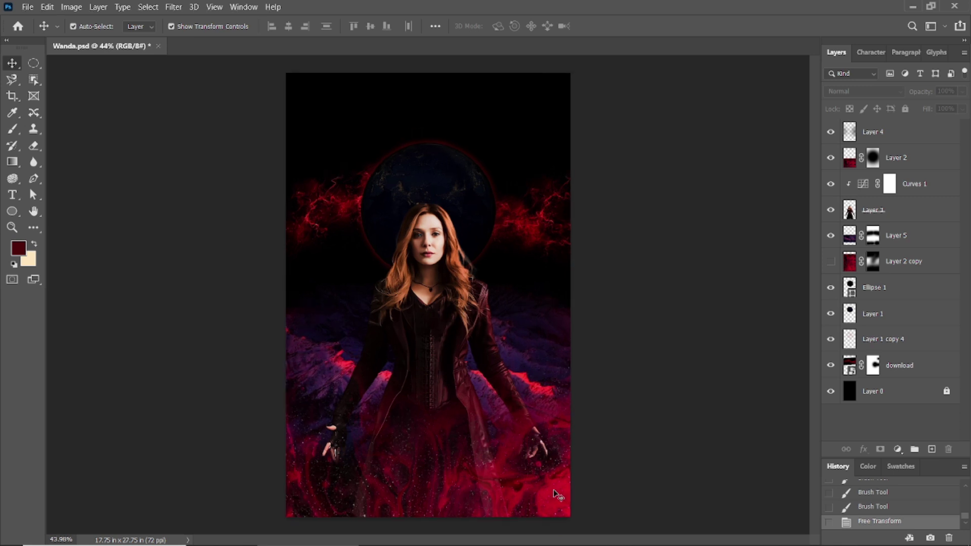
Move the red smoke layer and widen it to about 117%
{"action": "mouse_move", "coordinate": [497, 472]}
{"action": "left_mouse_down"}
{"action": "mouse_move", "coordinate": [556, 496]}
{"action": "mouse_move", "coordinate": [550, 476]}
{"action": "left_mouse_up"}
{"action": "scroll", "coordinate": [338, 503], "scroll_direction": "down", "scroll_amount": 1}
{"action": "scroll", "coordinate": [337, 504], "scroll_direction": "down", "scroll_amount": 1}
{"action": "left_click_drag", "start_coordinate": [340, 475], "coordinate": [323, 476]}
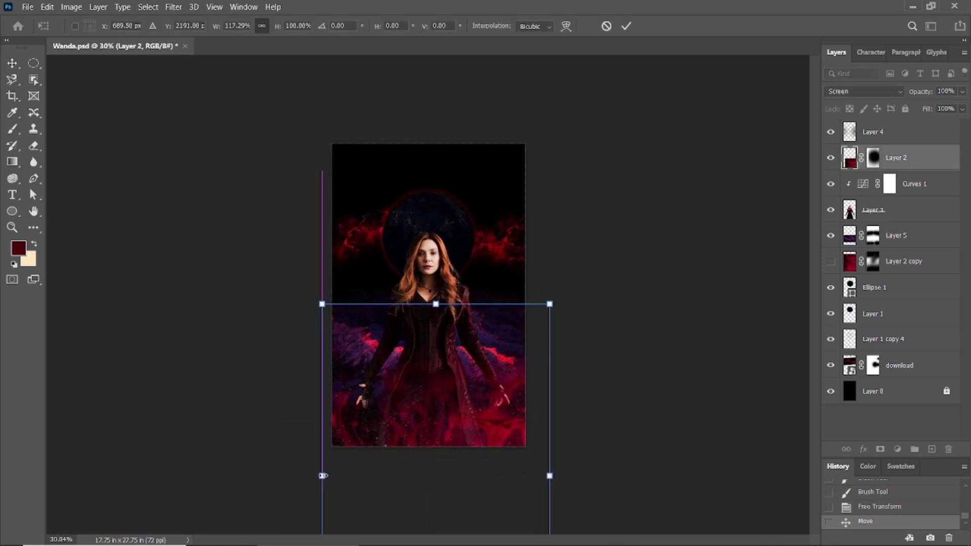
{"action": "left_click", "coordinate": [627, 27]}
{"action": "key", "text": "ctrl+0"}
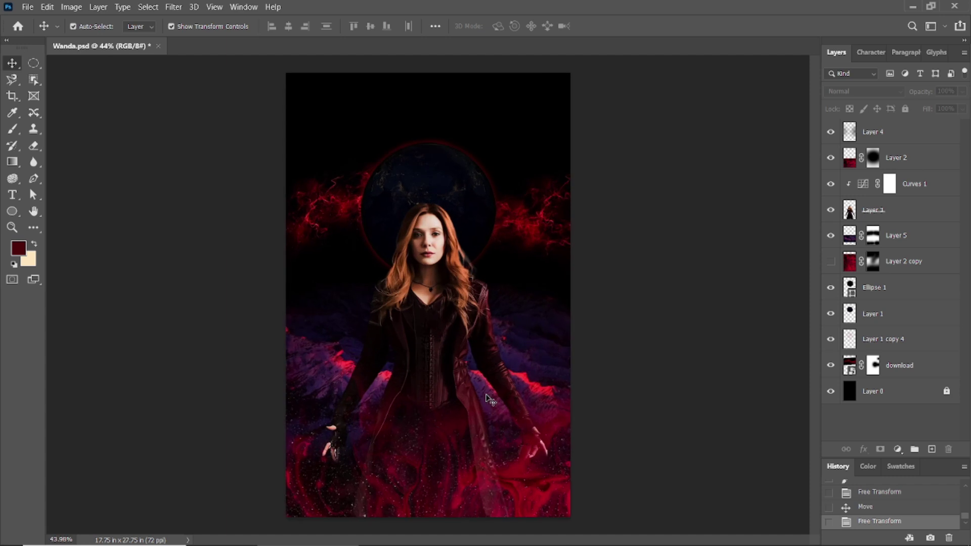
Shift the smoke layer up and right, and stretch it left to fill the canvas
{"action": "left_click", "coordinate": [559, 475]}
{"action": "scroll", "coordinate": [531, 494], "scroll_direction": "down", "scroll_amount": 1}
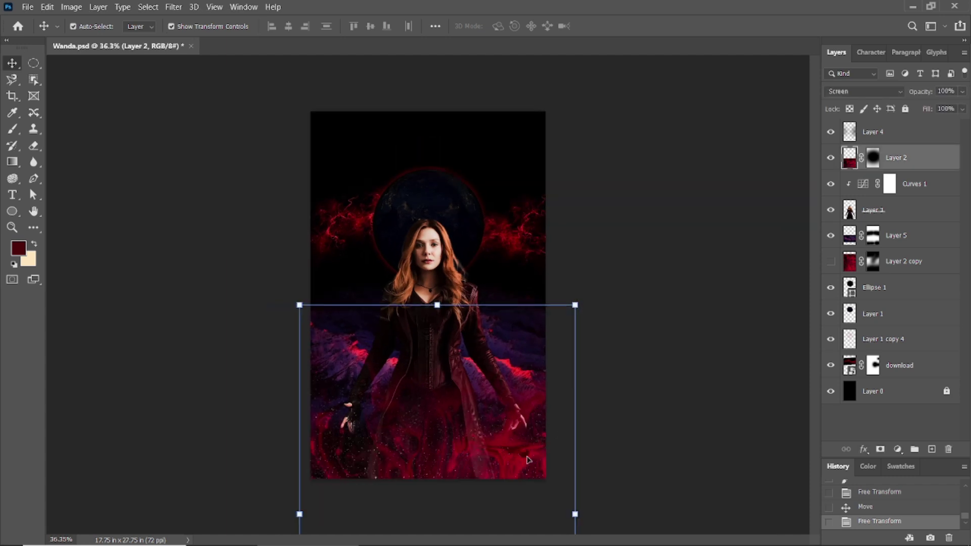
{"action": "left_click_drag", "start_coordinate": [530, 460], "coordinate": [526, 424]}
{"action": "left_click_drag", "start_coordinate": [520, 468], "coordinate": [553, 465]}
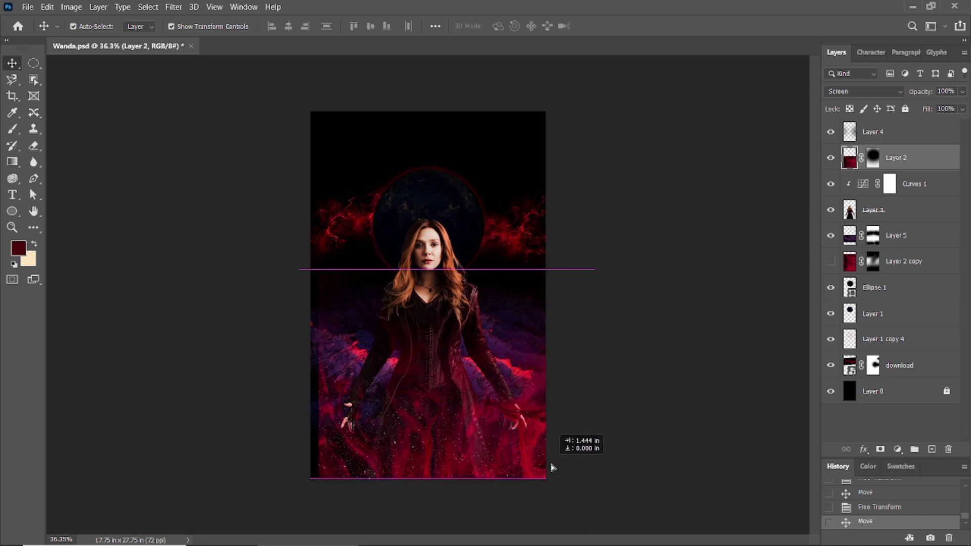
{"action": "left_click_drag", "start_coordinate": [322, 480], "coordinate": [292, 478]}
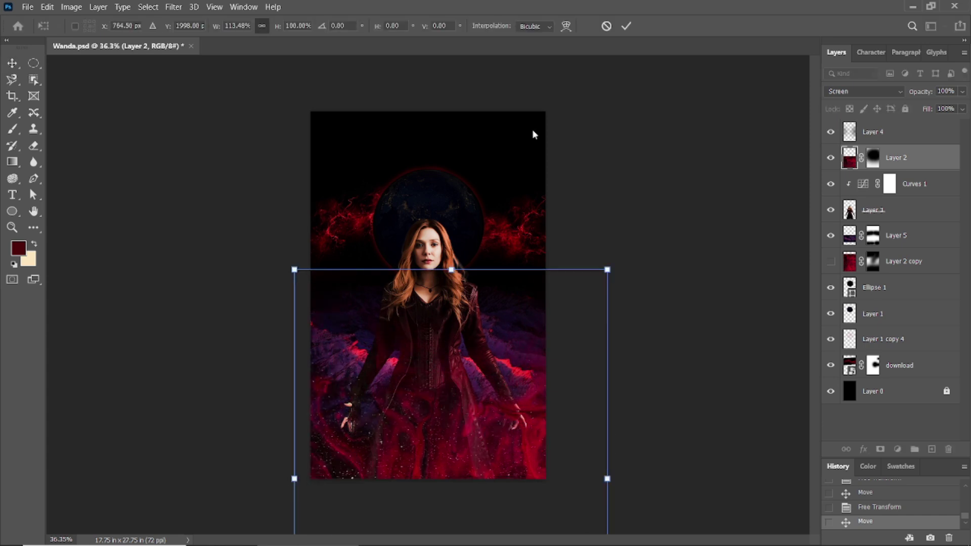
{"action": "left_click", "coordinate": [627, 27]}
{"action": "left_click", "coordinate": [643, 115]}
Rotate the red smoke layer slightly clockwise
{"action": "left_click", "coordinate": [525, 435]}
{"action": "scroll", "coordinate": [594, 450], "scroll_direction": "down", "scroll_amount": 3}
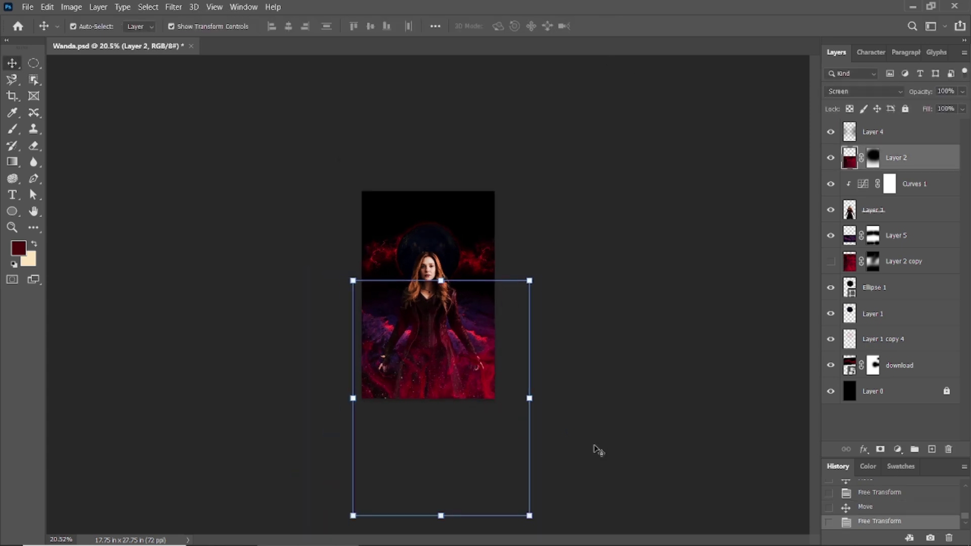
{"action": "mouse_move", "coordinate": [543, 273]}
{"action": "left_mouse_down"}
{"action": "mouse_move", "coordinate": [570, 322]}
{"action": "mouse_move", "coordinate": [576, 226]}
{"action": "left_mouse_up"}
{"action": "left_click", "coordinate": [626, 26]}
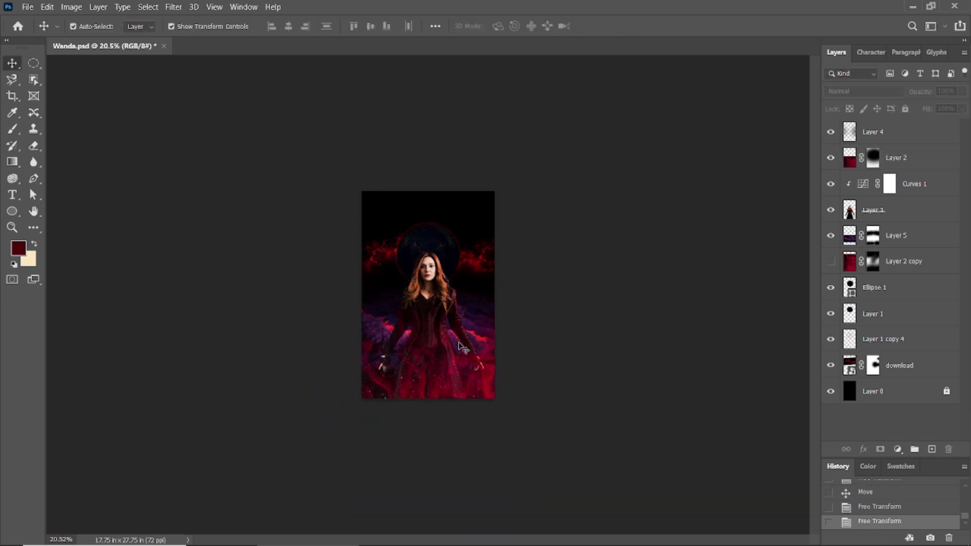
{"action": "scroll", "coordinate": [428, 243], "scroll_direction": "up", "scroll_amount": 4}
{"action": "scroll", "coordinate": [776, 209], "scroll_direction": "down", "scroll_amount": 2}
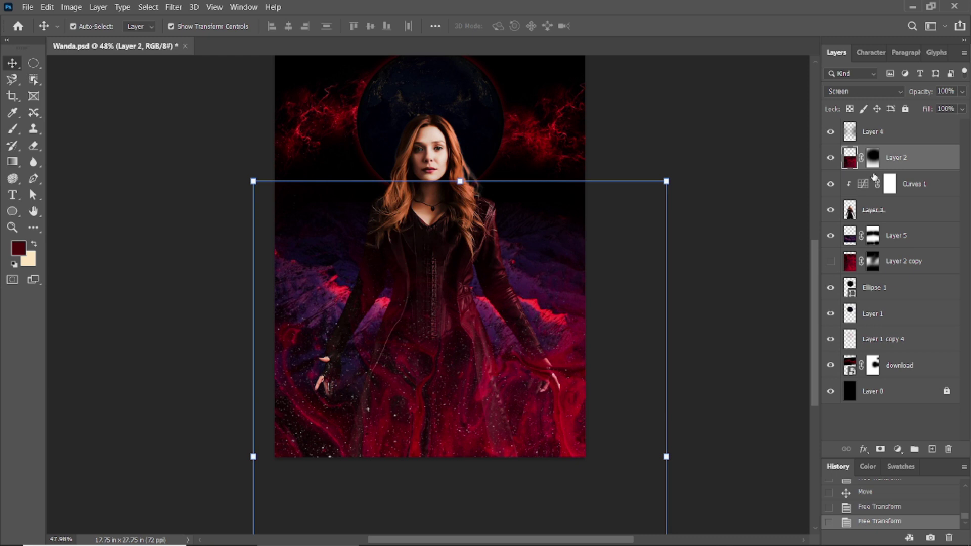
Paint the smoke mask at 30% flow to softly hide smoke near the lower-right hand
{"action": "left_click", "coordinate": [12, 128]}
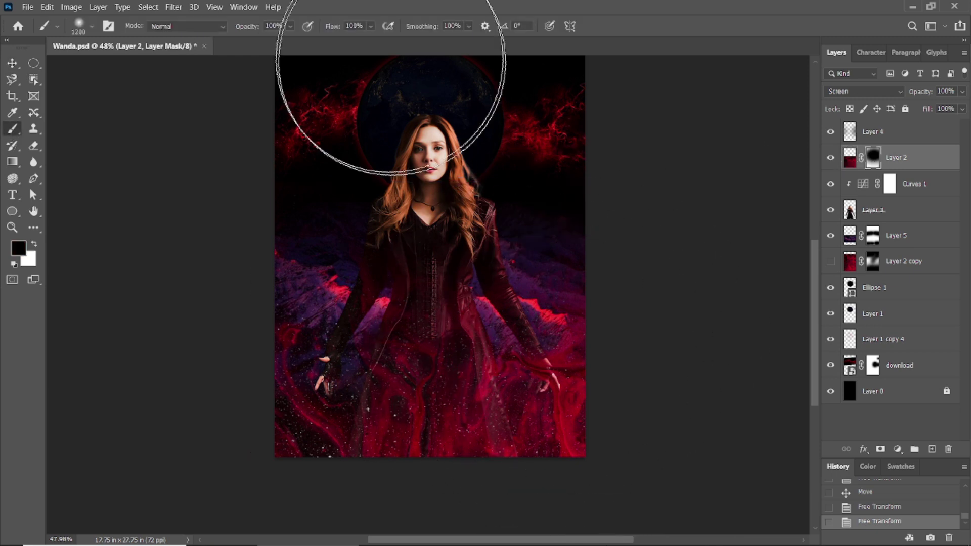
{"action": "type", "text": "30"}
{"action": "key", "text": "Return"}
{"action": "mouse_move", "coordinate": [611, 383]}
{"action": "left_mouse_down"}
{"action": "mouse_move", "coordinate": [590, 405]}
{"action": "mouse_move", "coordinate": [629, 390]}
{"action": "left_mouse_up"}
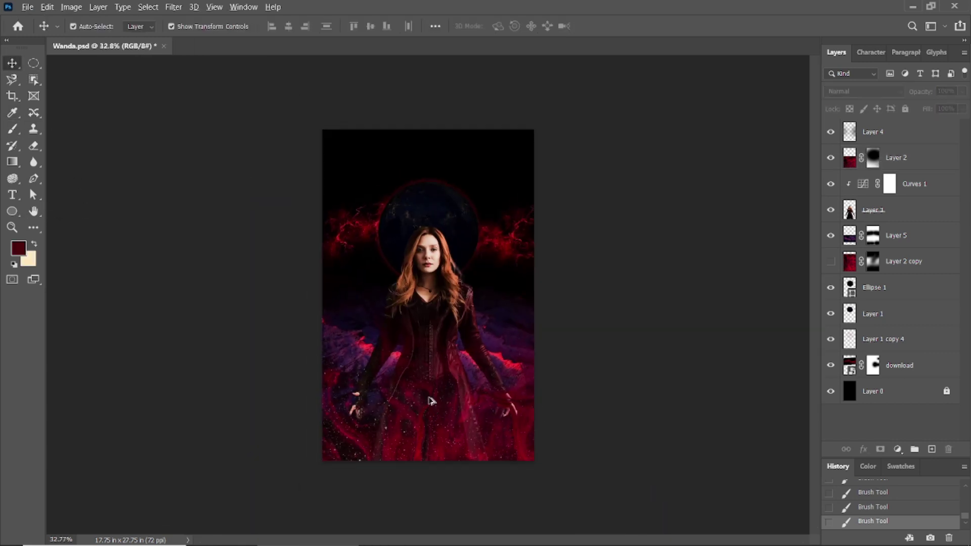
{"action": "key", "text": "ctrl+plus"}
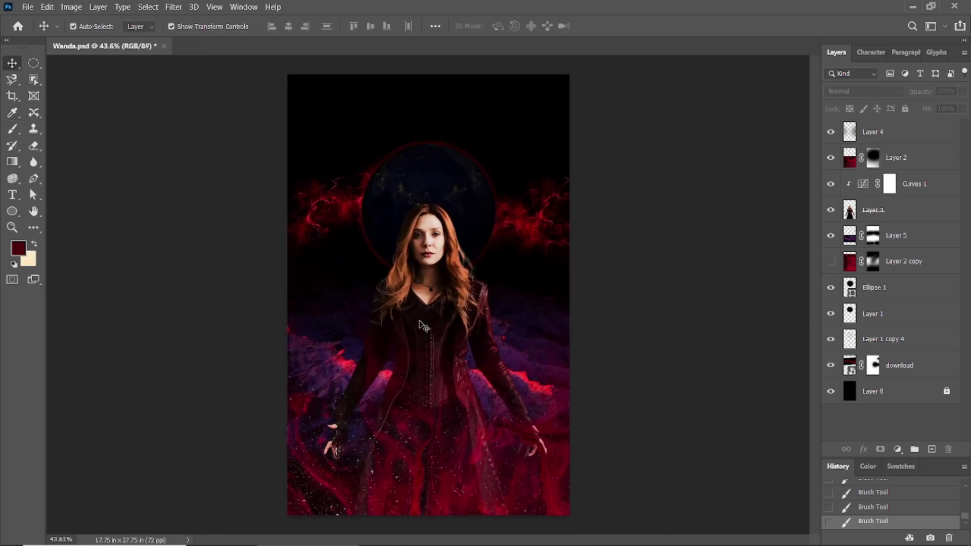
{"action": "key", "text": "alt+period"}
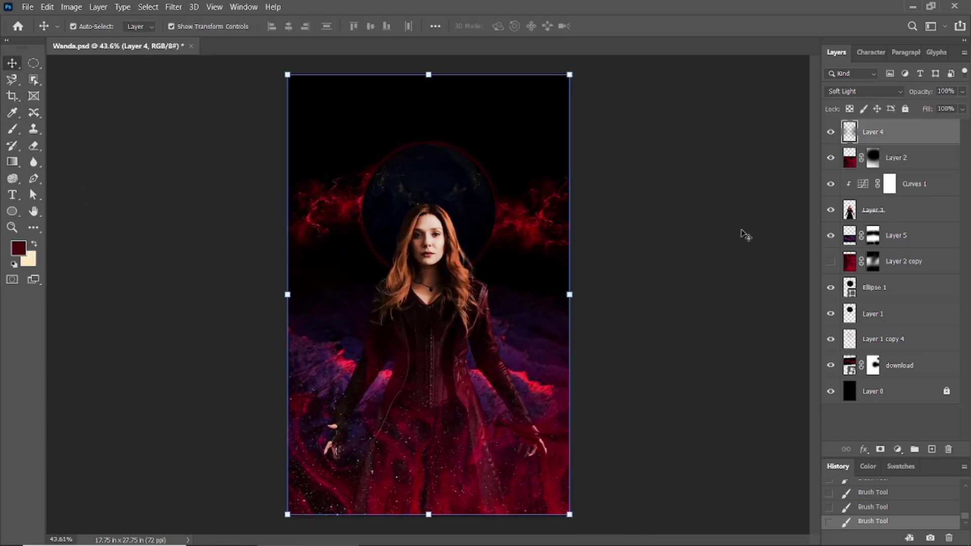
Add Layer 6 below Layer 3 and paint soft black (000000) shading on it
{"action": "left_click", "coordinate": [871, 212]}
{"action": "key", "text": "shift+ctrl+alt+n"}
{"action": "left_click_drag", "start_coordinate": [871, 212], "coordinate": [911, 259]}
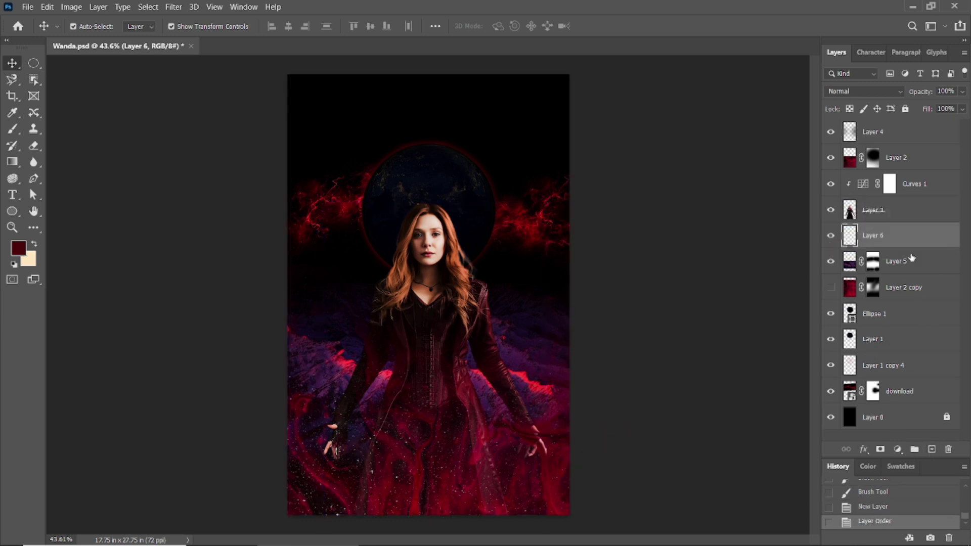
{"action": "left_click", "coordinate": [19, 248]}
{"action": "type", "text": "000000"}
{"action": "left_click", "coordinate": [911, 314]}
{"action": "left_click", "coordinate": [13, 129]}
{"action": "mouse_move", "coordinate": [505, 293]}
{"action": "left_mouse_down"}
{"action": "mouse_move", "coordinate": [526, 381]}
{"action": "mouse_move", "coordinate": [318, 394]}
{"action": "left_mouse_up"}
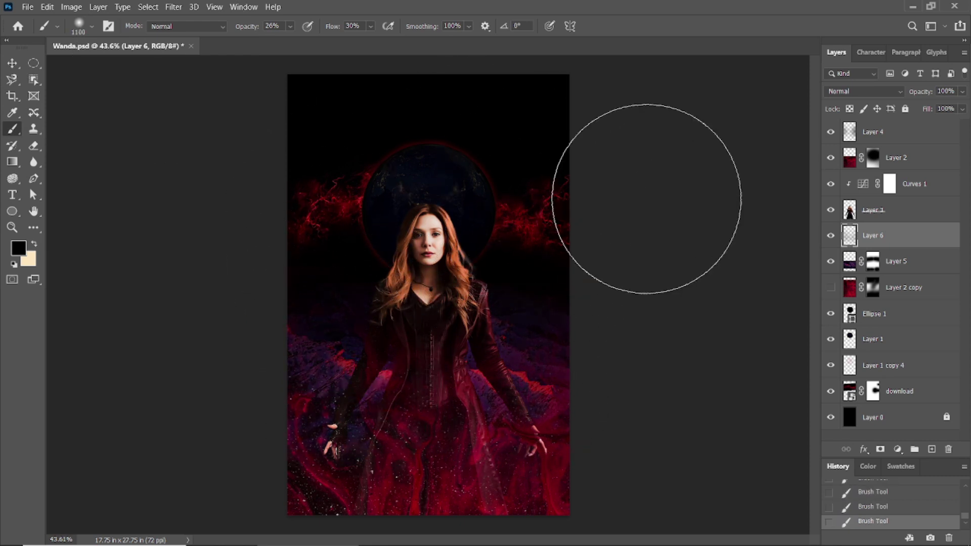
Compare the shading by toggling Layers 4 and 6, then add an empty Layer 7
{"action": "left_click", "coordinate": [12, 62]}
{"action": "left_click", "coordinate": [890, 131]}
{"action": "left_click", "coordinate": [830, 132]}
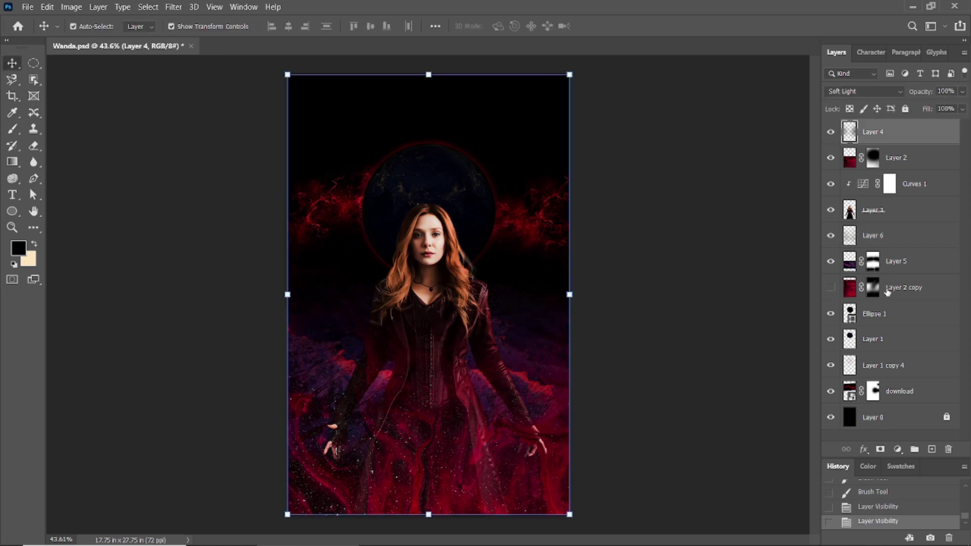
{"action": "left_click", "coordinate": [832, 238]}
{"action": "left_click", "coordinate": [831, 238]}
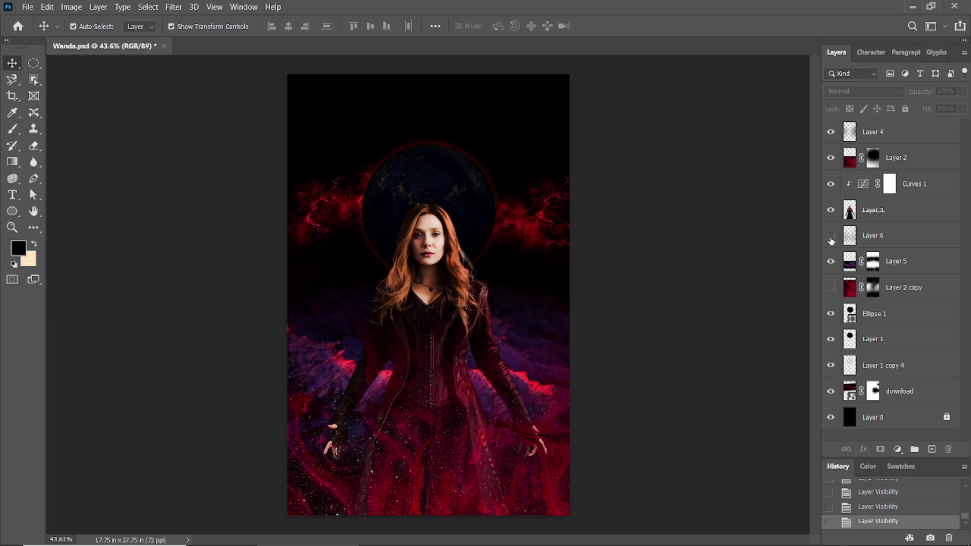
{"action": "left_click", "coordinate": [830, 238]}
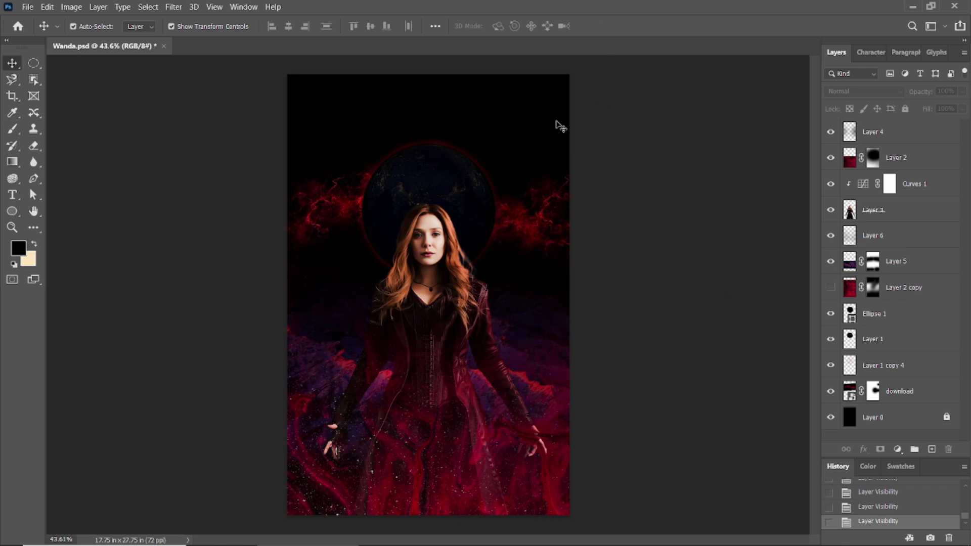
{"action": "left_click", "coordinate": [871, 137]}
{"action": "left_click", "coordinate": [931, 449]}
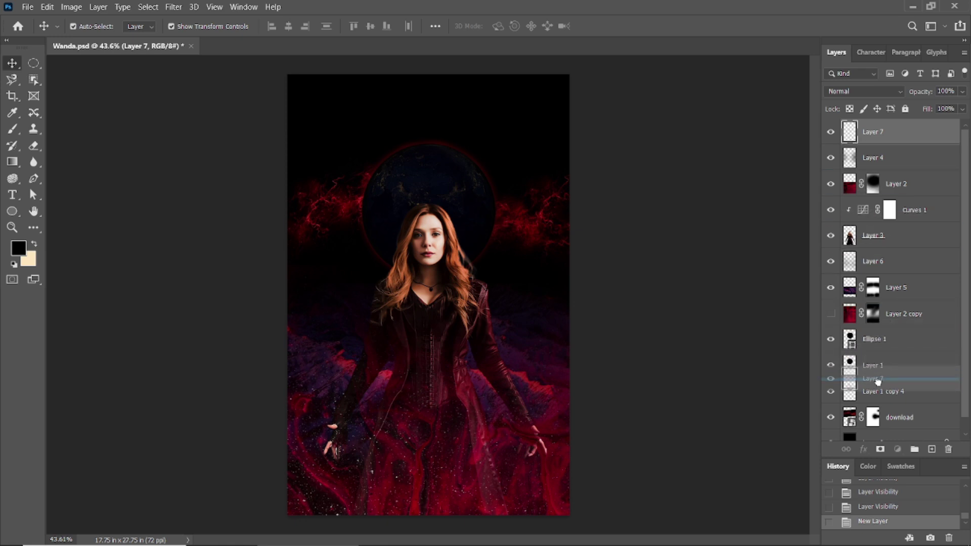
Move Layer 7 below the globe's Layer 1 and browse the brush presets with larger thumbnails
{"action": "left_click_drag", "start_coordinate": [902, 138], "coordinate": [890, 372]}
{"action": "left_click", "coordinate": [12, 129]}
{"action": "left_click", "coordinate": [91, 27]}
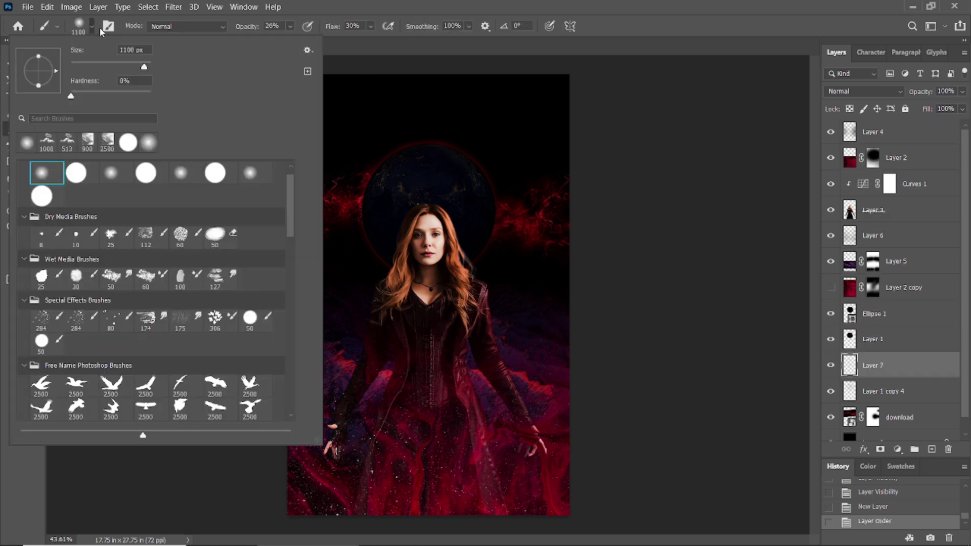
{"action": "scroll", "coordinate": [290, 264], "scroll_direction": "down", "scroll_amount": 5}
{"action": "scroll", "coordinate": [279, 417], "scroll_direction": "down", "scroll_amount": 5}
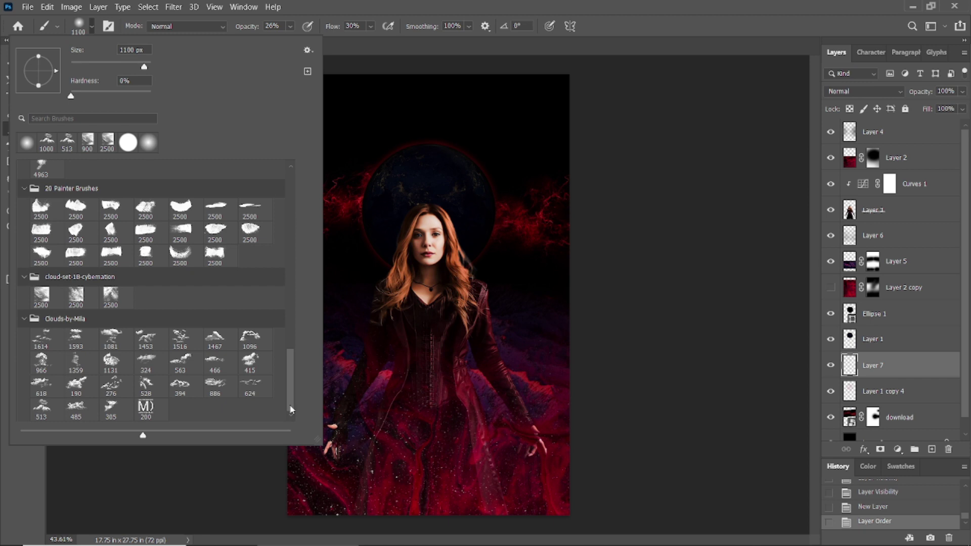
{"action": "left_click_drag", "start_coordinate": [145, 437], "coordinate": [168, 434]}
{"action": "scroll", "coordinate": [290, 385], "scroll_direction": "down", "scroll_amount": 3}
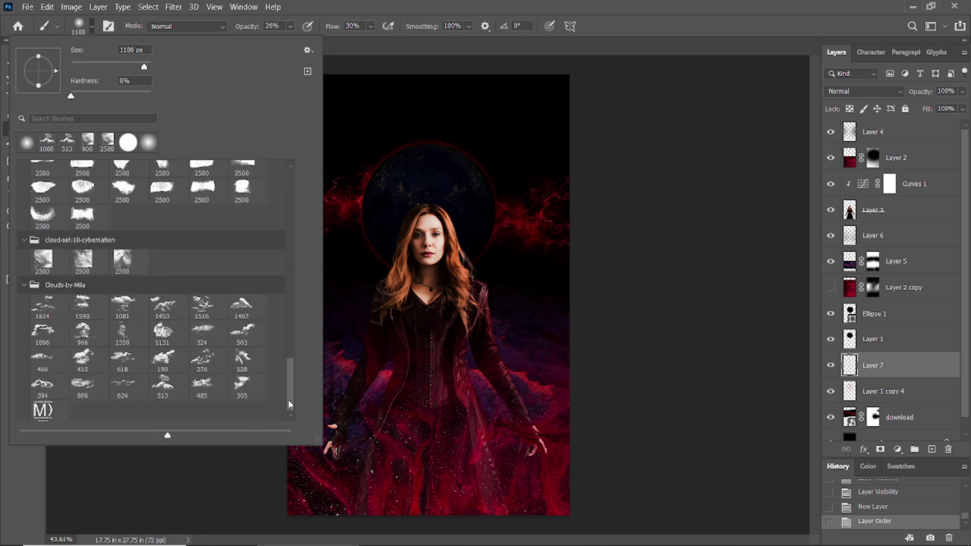
Choose a Clouds-by-Mila cloud brush tip and enlarge it
{"action": "left_click", "coordinate": [307, 50]}
{"action": "key", "text": "Escape"}
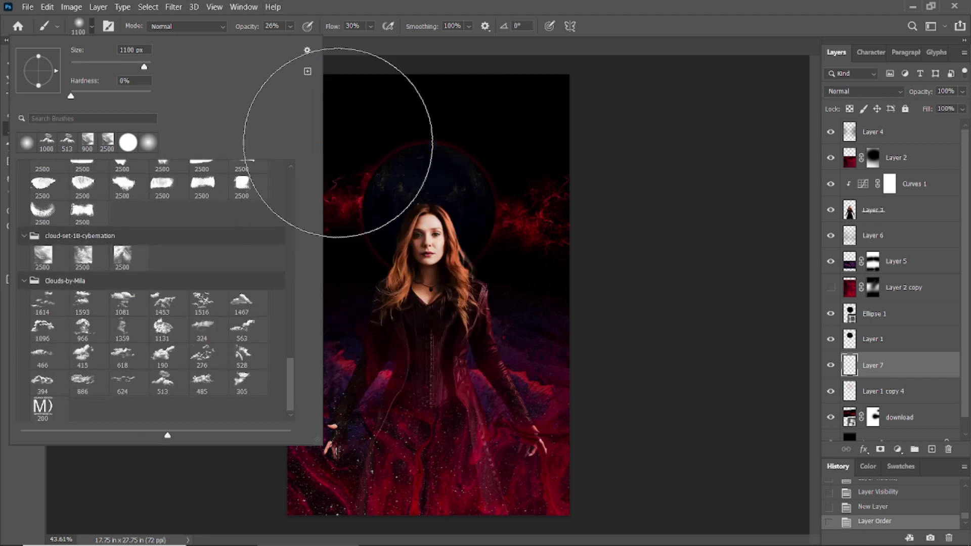
{"action": "left_click", "coordinate": [307, 50]}
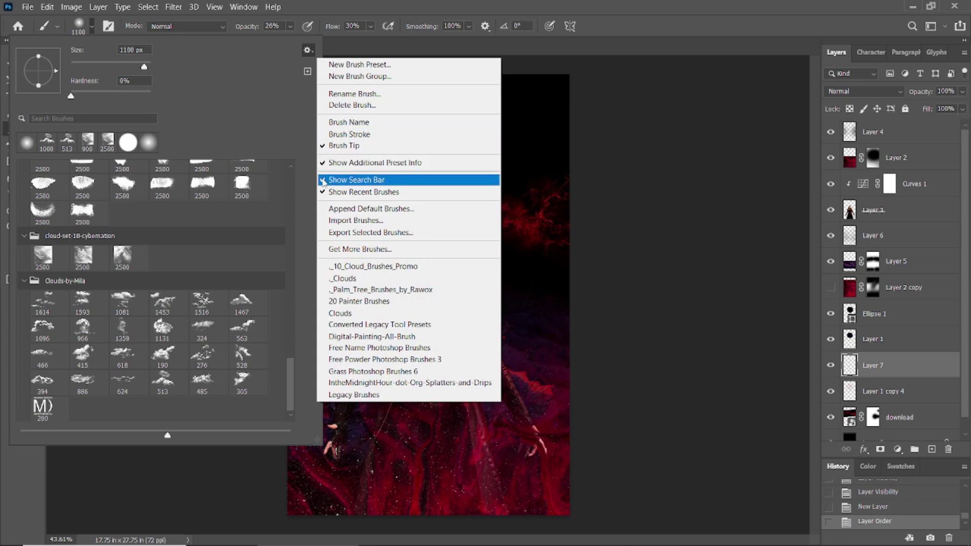
{"action": "left_click", "coordinate": [286, 126]}
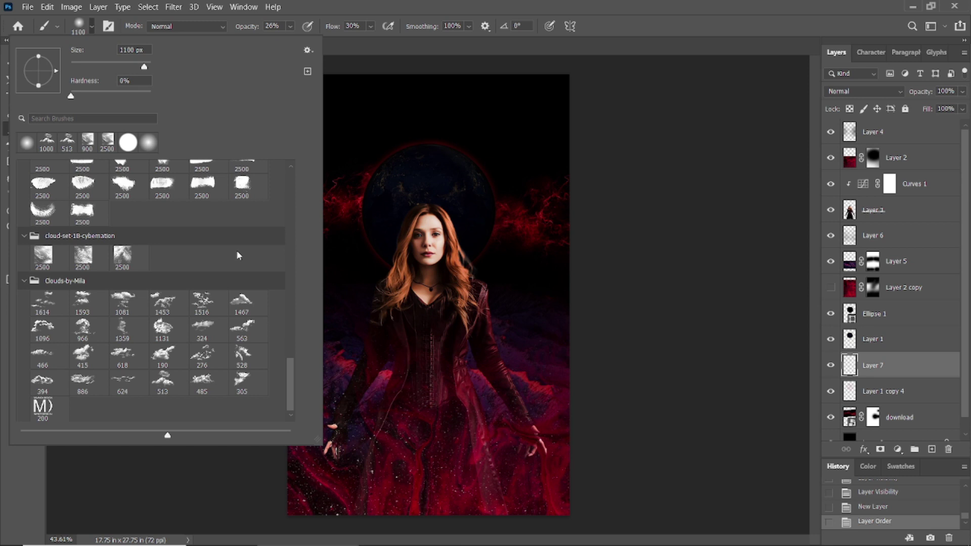
{"action": "left_click", "coordinate": [36, 354]}
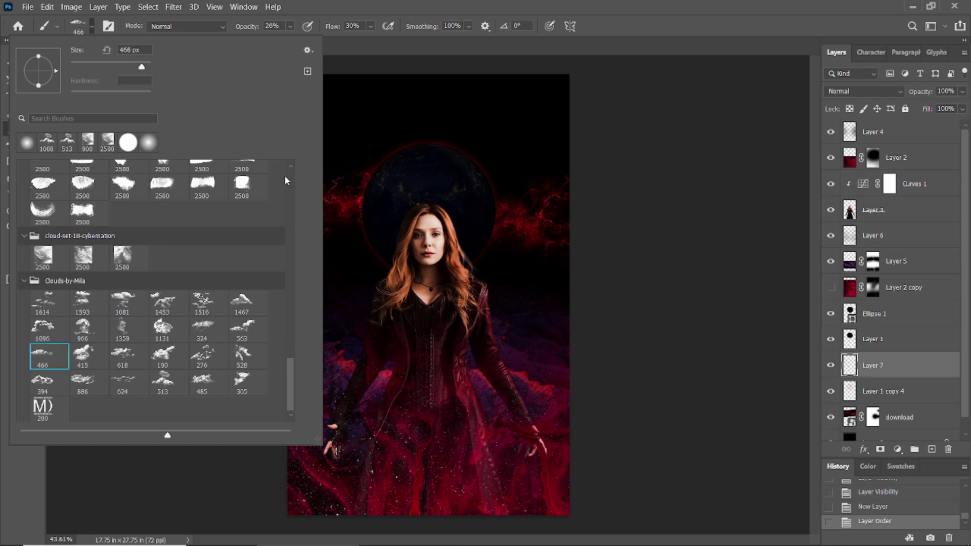
{"action": "left_click_drag", "start_coordinate": [144, 68], "coordinate": [151, 67]}
{"action": "left_click", "coordinate": [455, 212]}
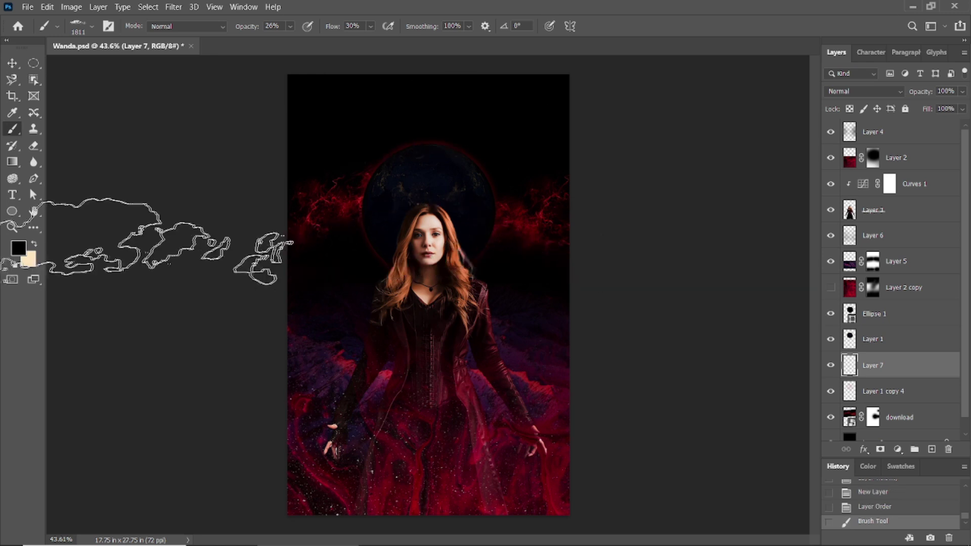
Undo the stray stroke, sample a dark red from the poster, and raise brush opacity
{"action": "key", "text": "ctrl+z"}
{"action": "left_click", "coordinate": [18, 247]}
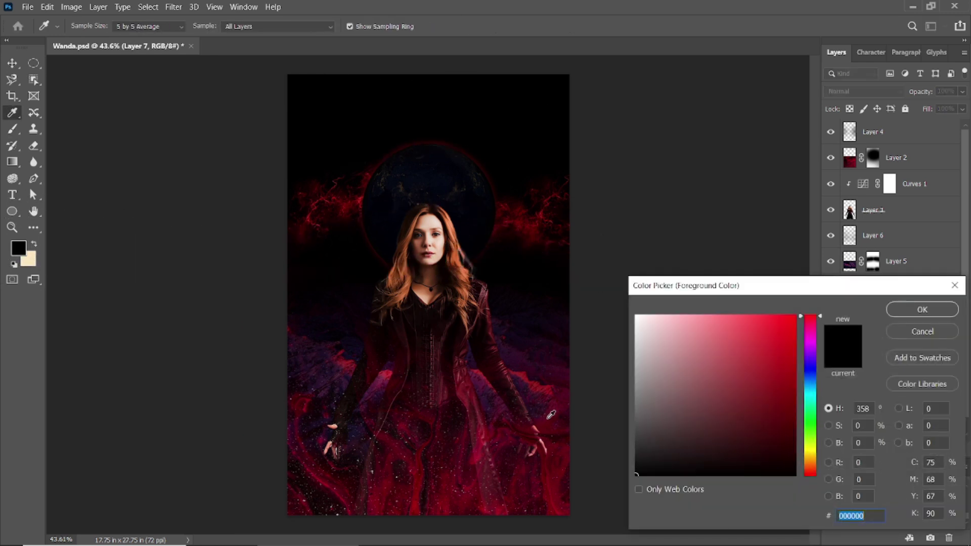
{"action": "left_click", "coordinate": [556, 492]}
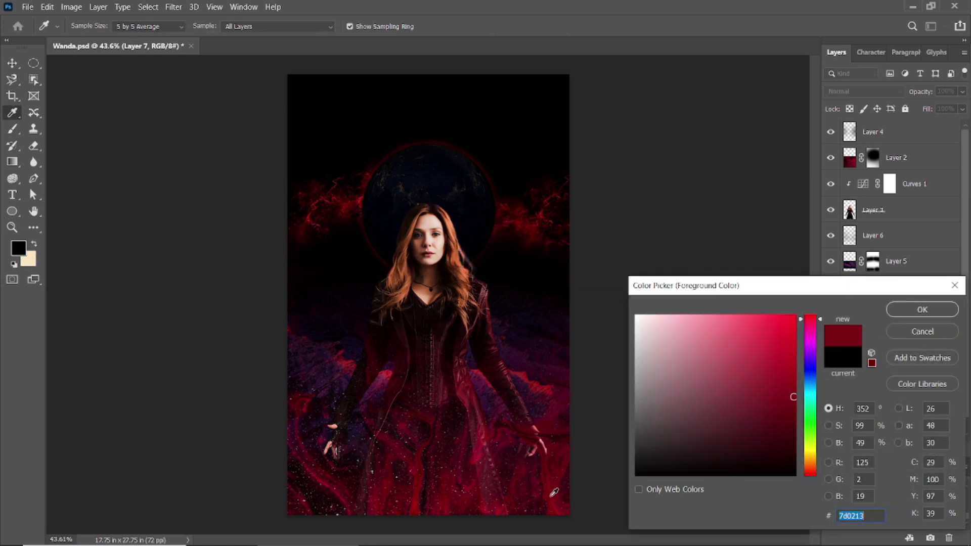
{"action": "left_click", "coordinate": [894, 310]}
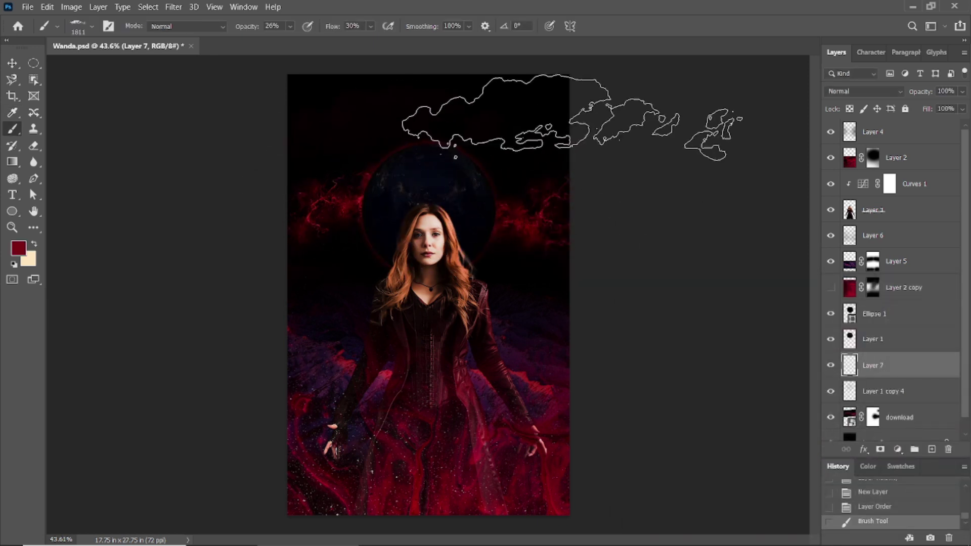
{"action": "left_click_drag", "start_coordinate": [247, 29], "coordinate": [251, 28]}
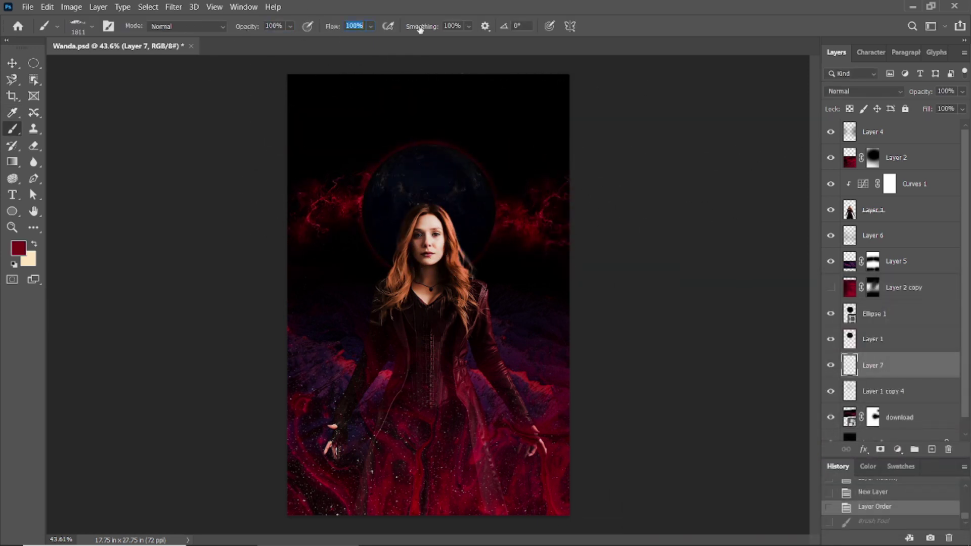
Stamp faint dark-red cloud smoke around the globe and shoulders at 55 opacity
{"action": "left_click", "coordinate": [463, 329]}
{"action": "left_click", "coordinate": [432, 344]}
{"action": "left_click", "coordinate": [874, 491]}
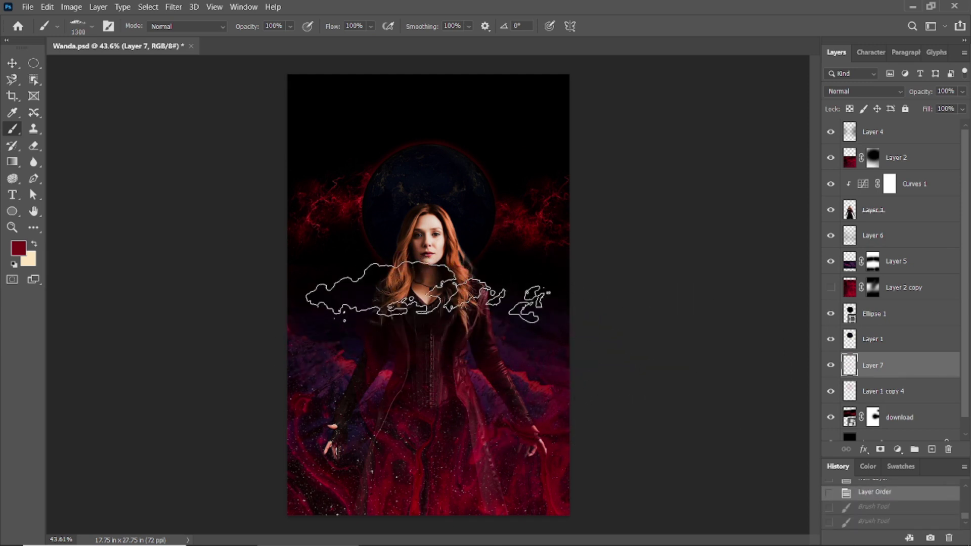
{"action": "type", "text": "55"}
{"action": "left_click", "coordinate": [498, 324]}
{"action": "left_click", "coordinate": [318, 293]}
{"action": "left_click", "coordinate": [682, 248]}
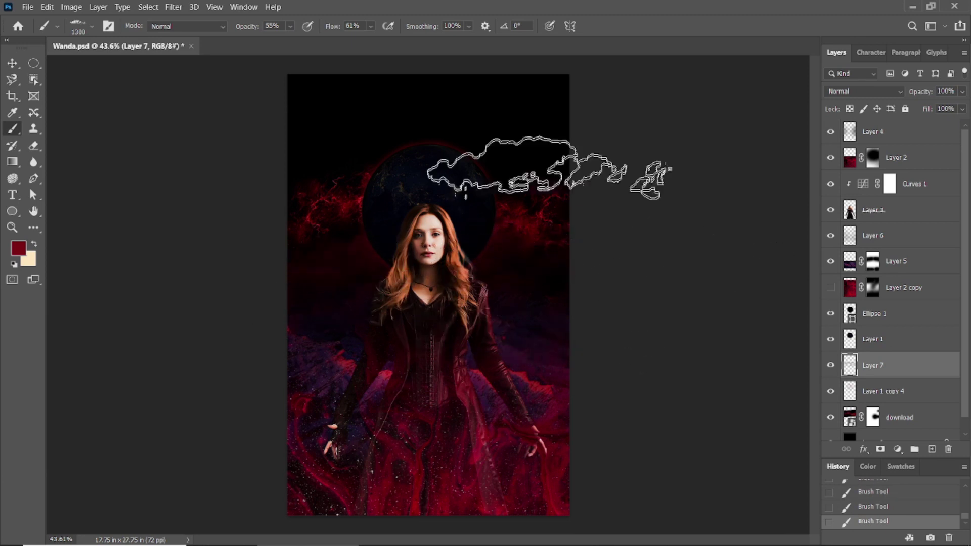
Deselect layers and toggle Layer 6 off and on to compare the smoke
{"action": "key", "text": "v"}
{"action": "left_click", "coordinate": [734, 238]}
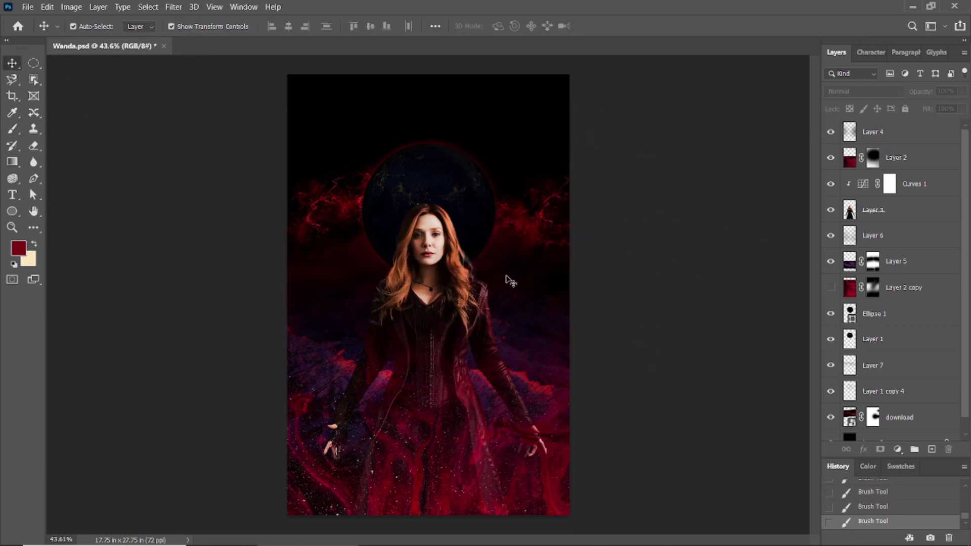
{"action": "left_click", "coordinate": [872, 236]}
{"action": "left_click", "coordinate": [830, 236]}
{"action": "left_click", "coordinate": [830, 236]}
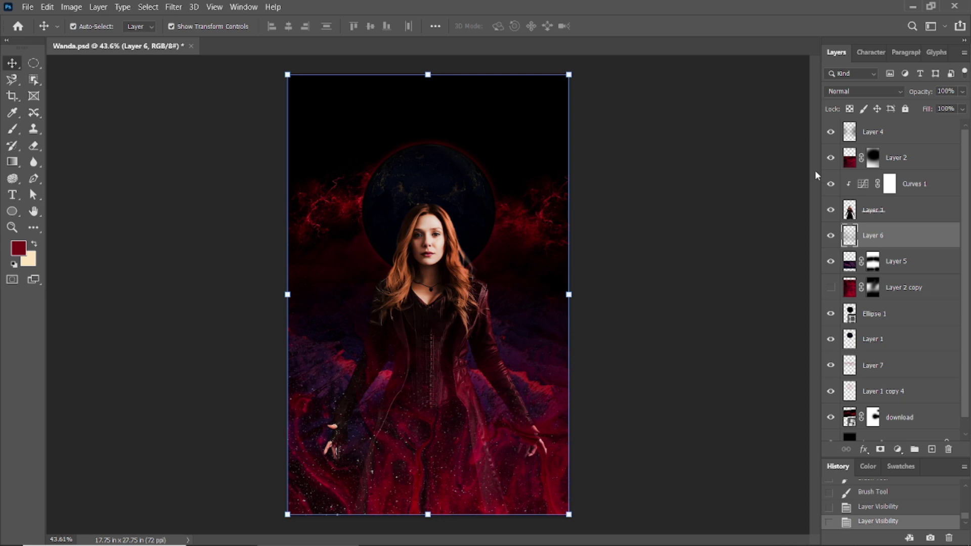
Create Layer 8 and try red glow strokes over the dress and chest, undoing each attempt
{"action": "left_click", "coordinate": [879, 369]}
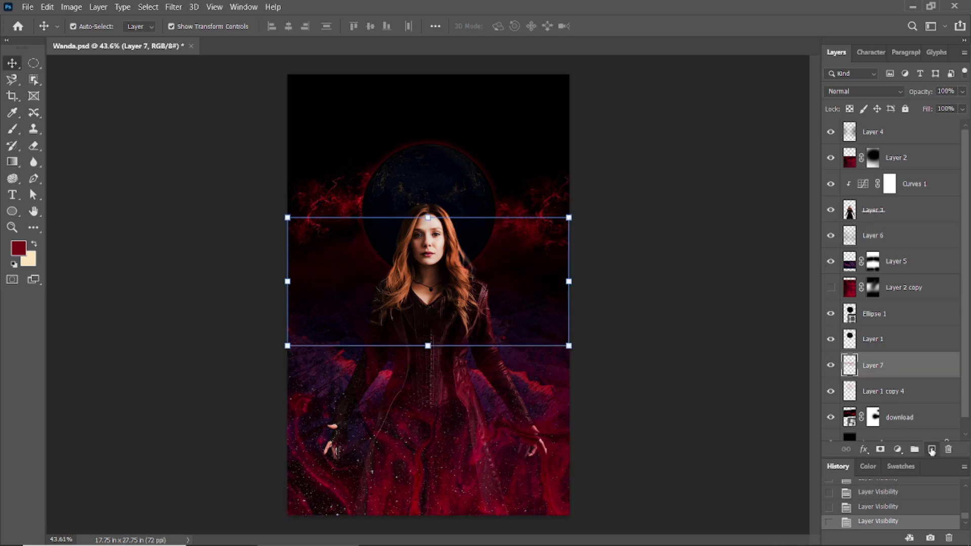
{"action": "key", "text": "b"}
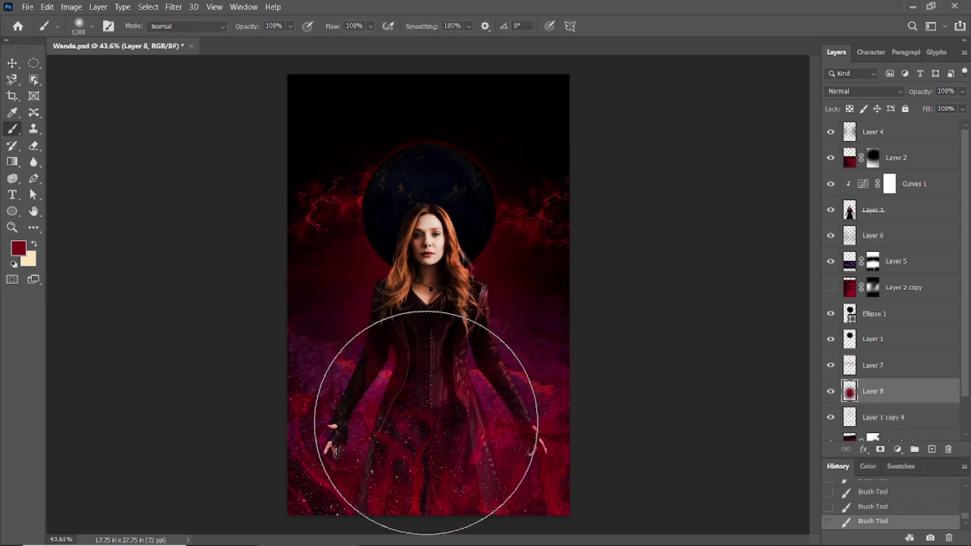
{"action": "key", "text": "ctrl+z"}
{"action": "key", "text": "ctrl+z"}
{"action": "key", "text": "ctrl+z"}
{"action": "key", "text": "bracketleft"}
{"action": "key", "text": "bracketleft"}
{"action": "key", "text": "bracketleft"}
{"action": "mouse_move", "coordinate": [403, 282]}
{"action": "left_mouse_down"}
{"action": "mouse_move", "coordinate": [427, 325]}
{"action": "mouse_move", "coordinate": [424, 401]}
{"action": "mouse_move", "coordinate": [454, 448]}
{"action": "left_mouse_up"}
{"action": "key", "text": "ctrl+z"}
{"action": "key", "text": "ctrl+z"}
{"action": "key", "text": "ctrl+z"}
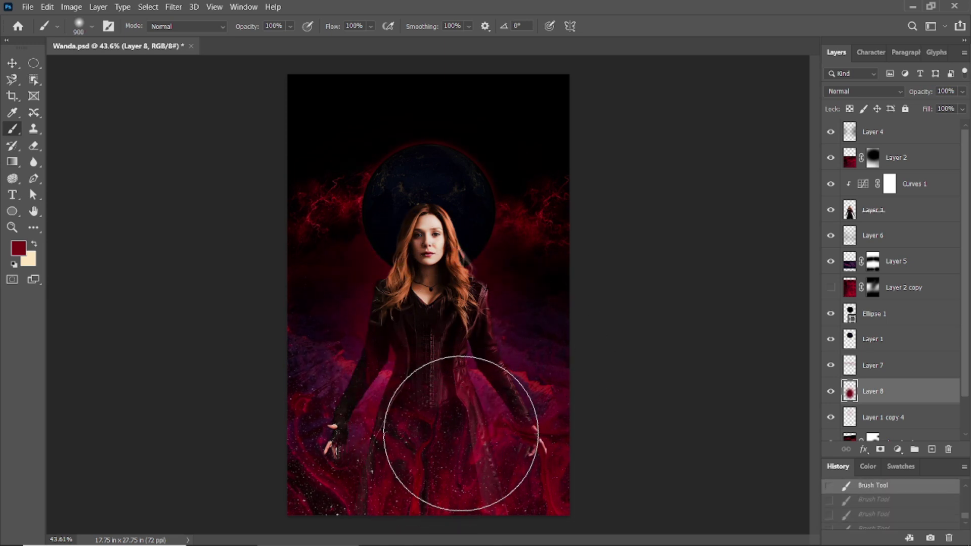
{"action": "key", "text": "ctrl+z"}
{"action": "left_click_drag", "start_coordinate": [412, 303], "coordinate": [403, 314]}
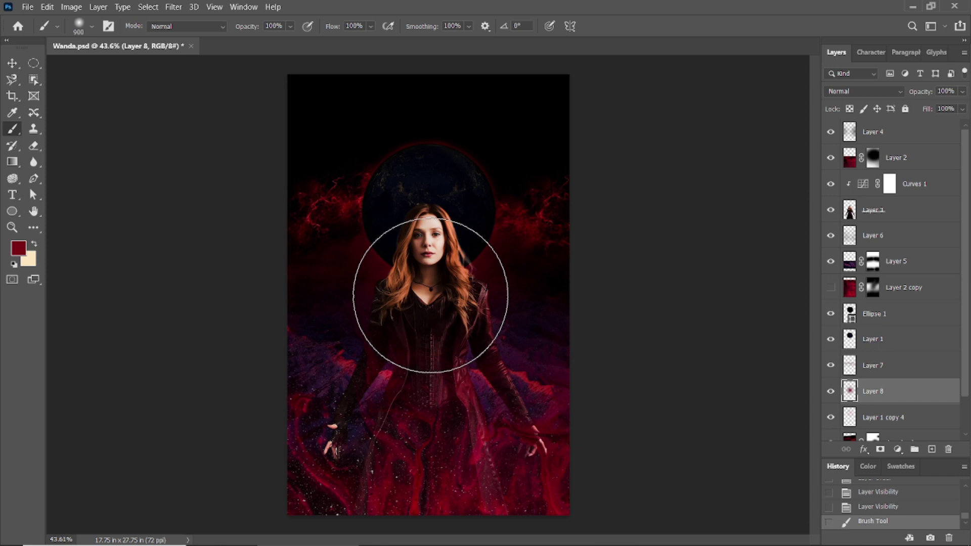
{"action": "key", "text": "ctrl+z"}
{"action": "key", "text": "ctrl+z"}
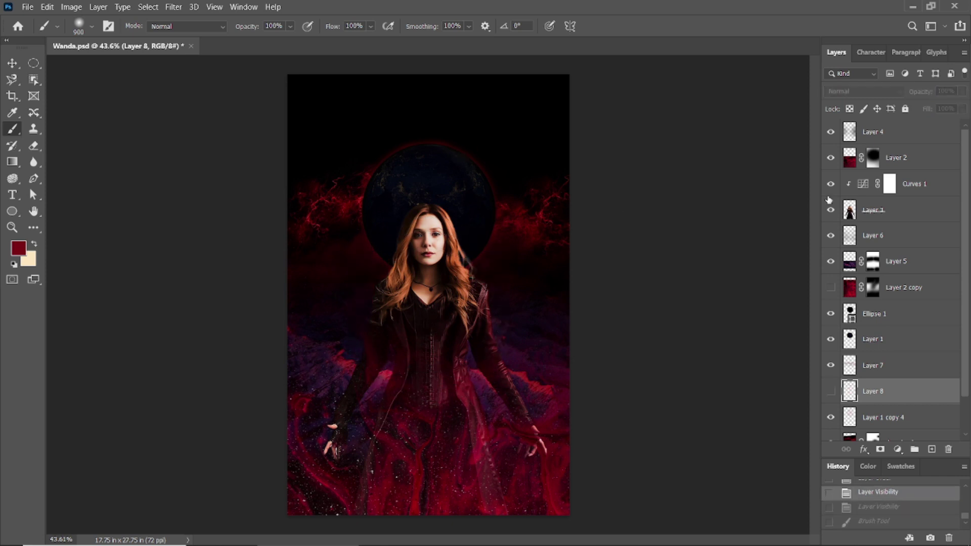
Move Layer 8 above Ellipse 1, hide Layer 2 copy, and test red glow strokes again
{"action": "left_click_drag", "start_coordinate": [875, 387], "coordinate": [877, 297]}
{"action": "left_click", "coordinate": [830, 288]}
{"action": "left_click", "coordinate": [830, 288]}
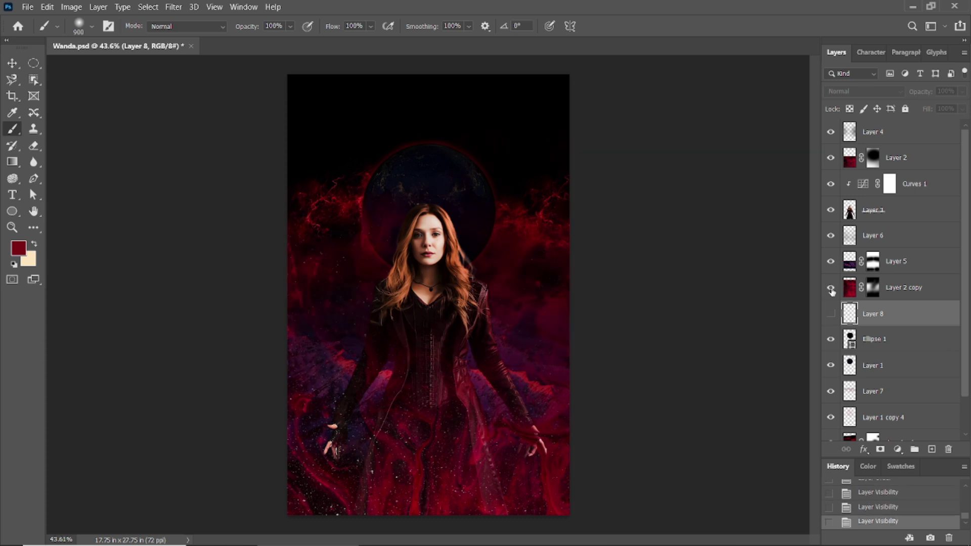
{"action": "left_click", "coordinate": [830, 287]}
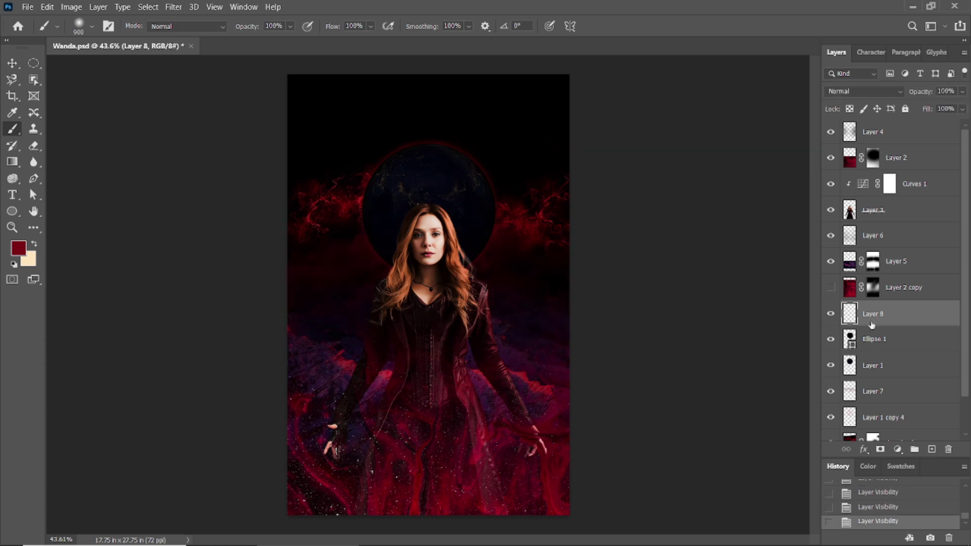
{"action": "left_click", "coordinate": [445, 303]}
{"action": "left_click", "coordinate": [438, 336]}
{"action": "left_click", "coordinate": [435, 374]}
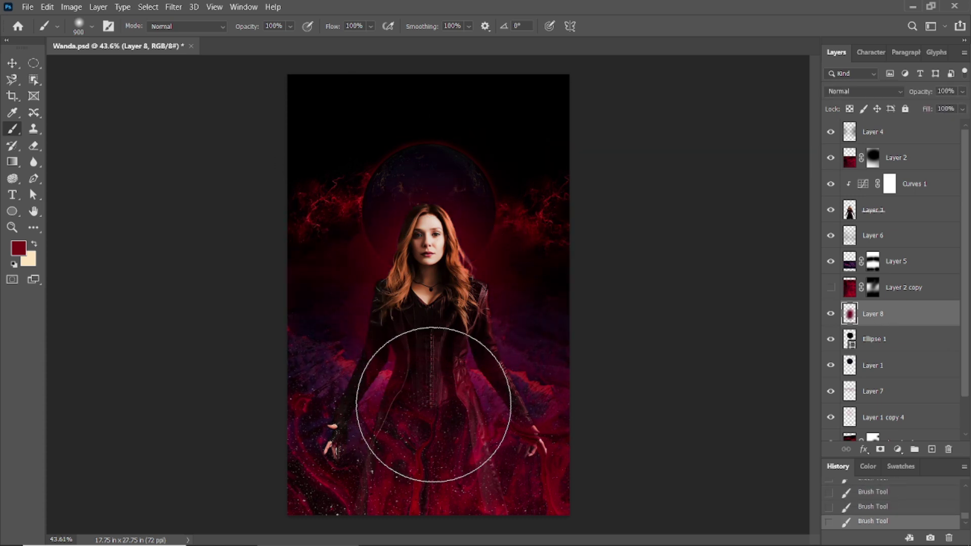
{"action": "key", "text": "ctrl+z"}
{"action": "key", "text": "ctrl+z"}
{"action": "key", "text": "ctrl+z"}
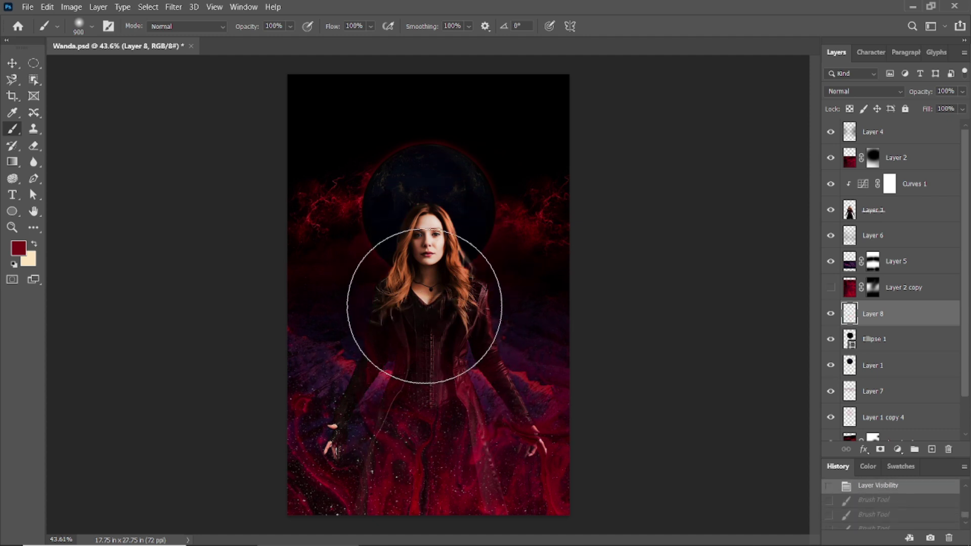
With a smaller brush, paint a soft red glow around her head and dress
{"action": "key", "text": "bracketleft"}
{"action": "key", "text": "bracketleft"}
{"action": "key", "text": "bracketleft"}
{"action": "left_click", "coordinate": [412, 237]}
{"action": "left_click", "coordinate": [415, 328]}
{"action": "left_click", "coordinate": [420, 372]}
On new Layer 9, paint soft red haze with a larger brush at 30% flow
{"action": "left_click", "coordinate": [931, 449]}
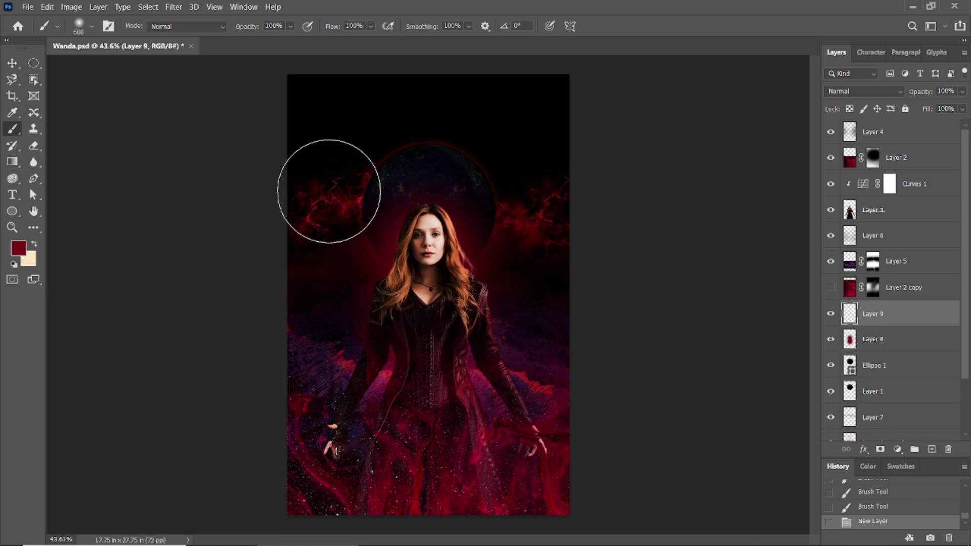
{"action": "type", "text": "30"}
{"action": "key", "text": "Return"}
{"action": "key", "text": "bracketright"}
{"action": "key", "text": "bracketright"}
{"action": "key", "text": "bracketright"}
{"action": "key", "text": "bracketright"}
{"action": "key", "text": "bracketright"}
{"action": "left_click", "coordinate": [424, 405]}
{"action": "left_click_drag", "start_coordinate": [425, 405], "coordinate": [429, 408]}
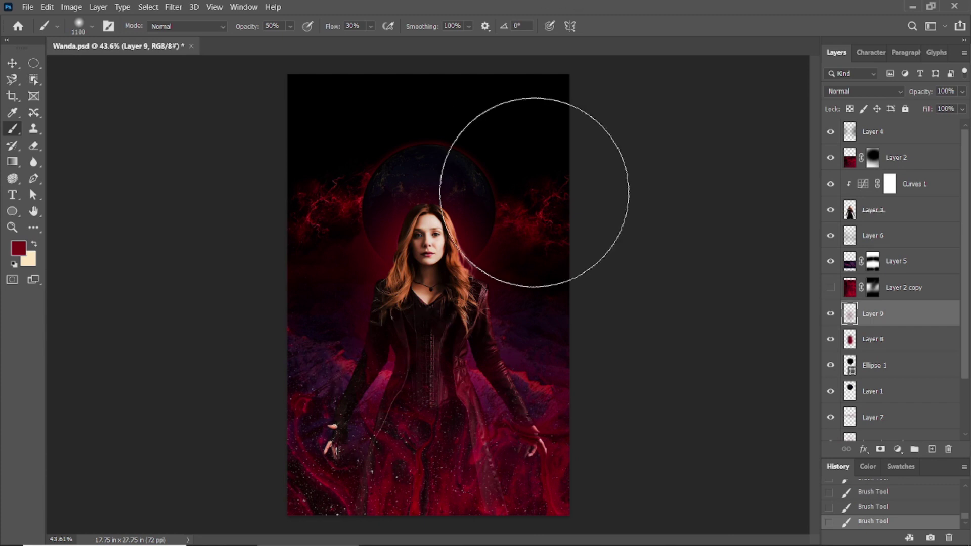
Add Layer 10 and try black shading over the dress, comparing with its visibility
{"action": "left_click", "coordinate": [931, 449]}
{"action": "left_click", "coordinate": [19, 250]}
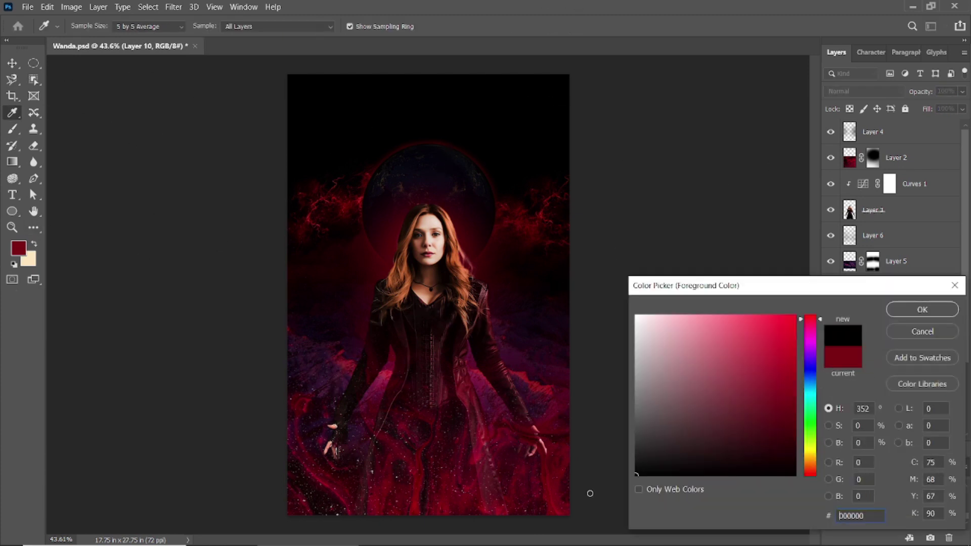
{"action": "left_click", "coordinate": [922, 310]}
{"action": "key", "text": "b"}
{"action": "left_click_drag", "start_coordinate": [397, 354], "coordinate": [497, 412]}
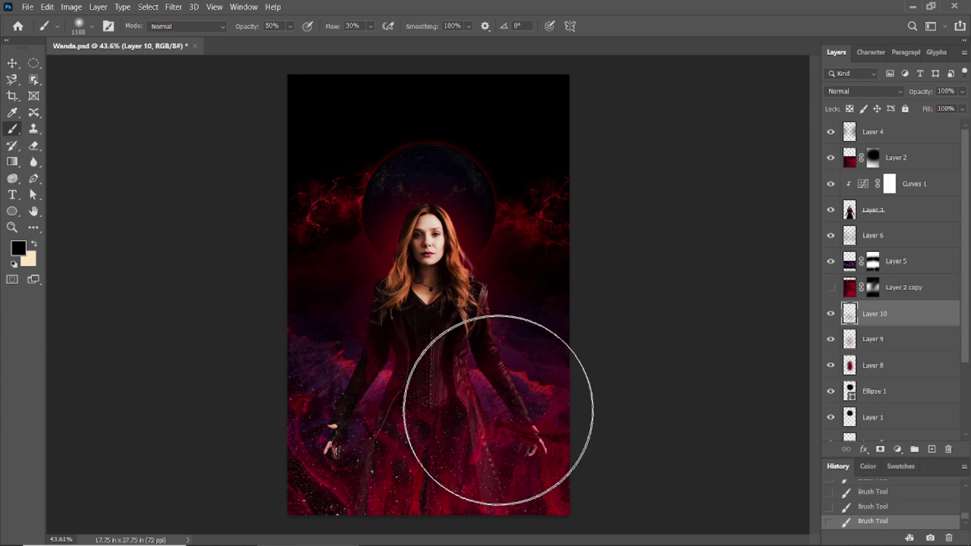
{"action": "key", "text": "ctrl+z"}
{"action": "key", "text": "ctrl+z"}
{"action": "key", "text": "ctrl+z"}
{"action": "left_click", "coordinate": [831, 314]}
{"action": "left_click", "coordinate": [830, 314]}
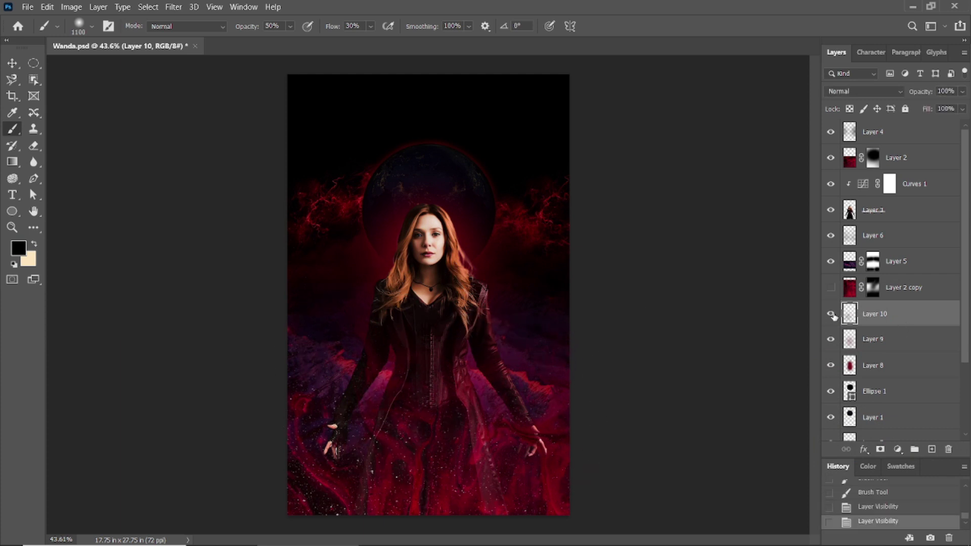
Place Layer 10 above Layer 3, clip it, and darken the lower gown with black
{"action": "left_click_drag", "start_coordinate": [888, 314], "coordinate": [879, 180]}
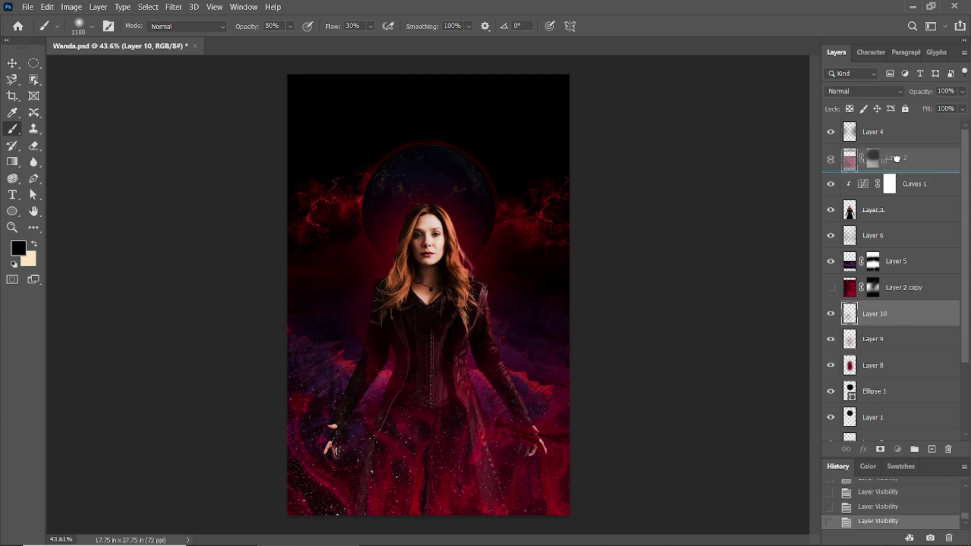
{"action": "left_click_drag", "start_coordinate": [877, 213], "coordinate": [876, 212]}
{"action": "left_click", "coordinate": [413, 405]}
{"action": "mouse_move", "coordinate": [413, 404]}
{"action": "left_mouse_down"}
{"action": "mouse_move", "coordinate": [481, 455]}
{"action": "mouse_move", "coordinate": [411, 390]}
{"action": "mouse_move", "coordinate": [430, 388]}
{"action": "left_mouse_up"}
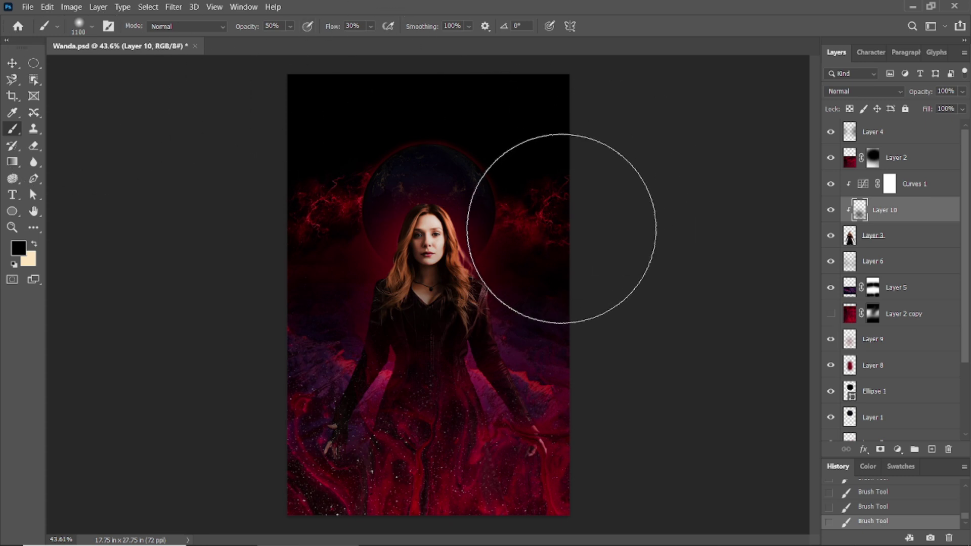
Dock the floating Layers panel back along the right side
{"action": "left_click", "coordinate": [12, 63]}
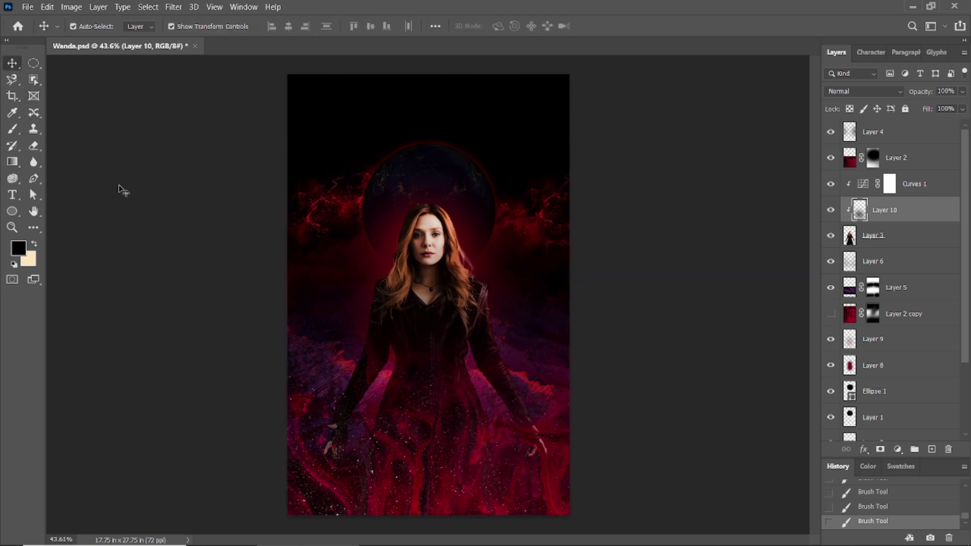
{"action": "left_click", "coordinate": [121, 189]}
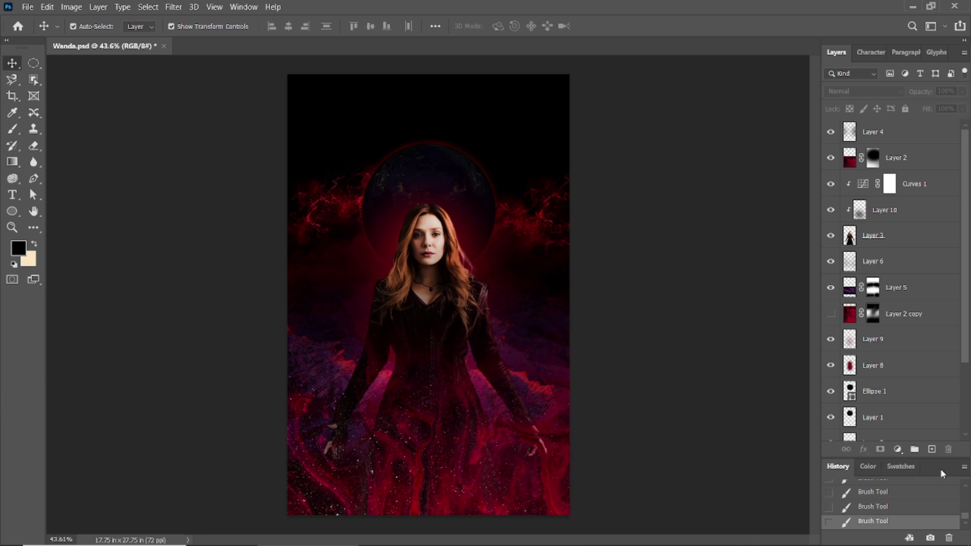
{"action": "left_click_drag", "start_coordinate": [836, 52], "coordinate": [689, 86]}
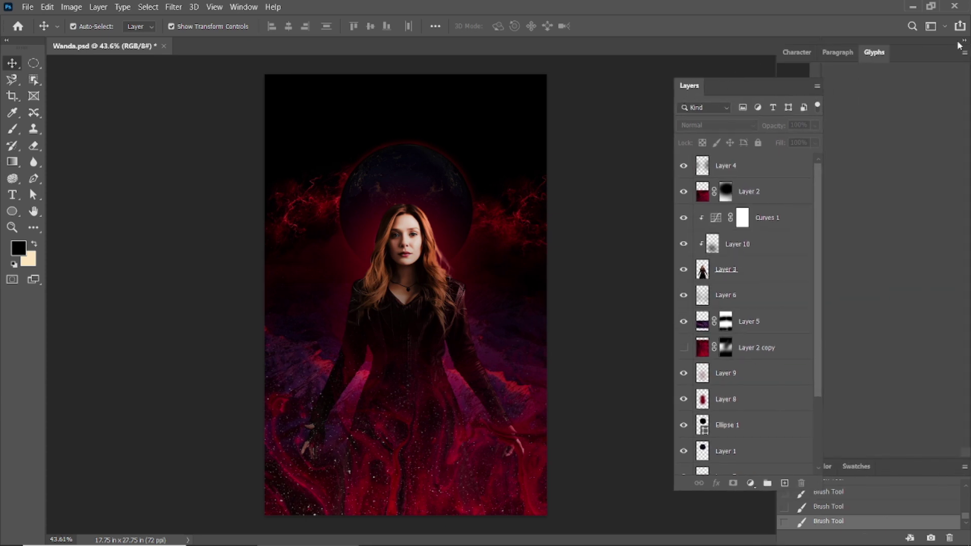
{"action": "left_click", "coordinate": [962, 40]}
{"action": "mouse_move", "coordinate": [774, 79]}
{"action": "left_mouse_down"}
{"action": "mouse_move", "coordinate": [902, 45]}
{"action": "mouse_move", "coordinate": [940, 49]}
{"action": "left_mouse_up"}
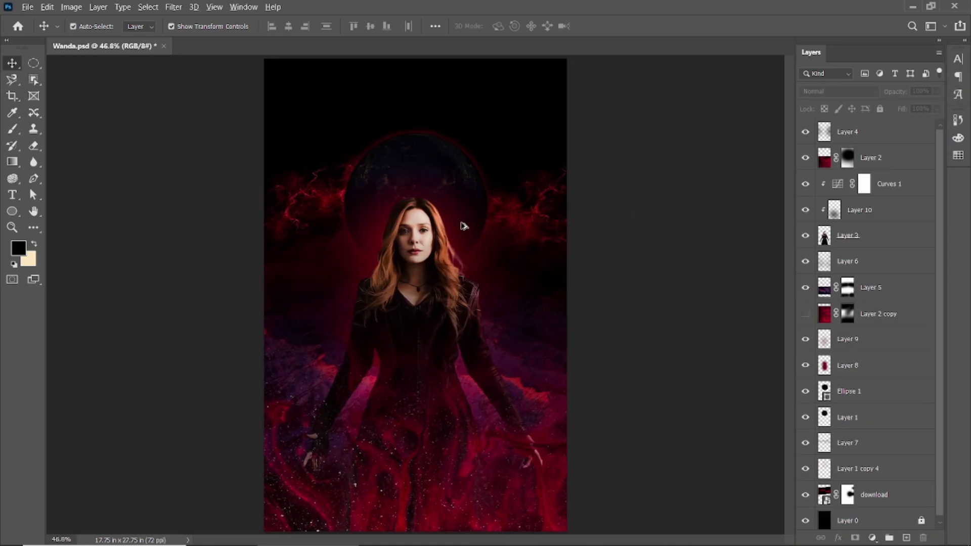
{"action": "scroll", "coordinate": [462, 224], "scroll_direction": "up", "scroll_amount": 5}
Hide the soft-light Layer 4 overlay, commit a transform on Layer 8, and fit the poster to view
{"action": "left_click", "coordinate": [359, 273]}
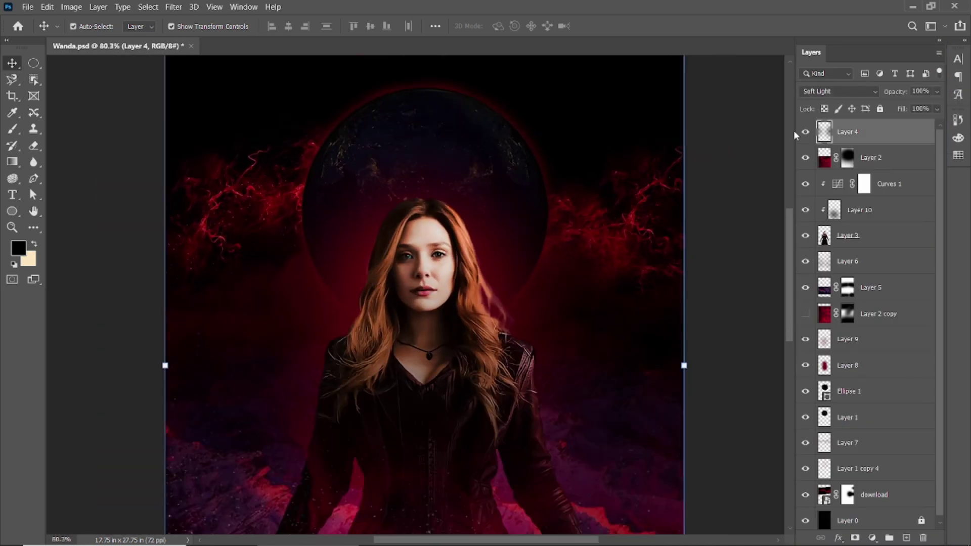
{"action": "key", "text": "ctrl+comma"}
{"action": "left_click", "coordinate": [362, 263]}
{"action": "mouse_move", "coordinate": [362, 263]}
{"action": "left_mouse_down"}
{"action": "mouse_move", "coordinate": [360, 253]}
{"action": "mouse_move", "coordinate": [365, 271]}
{"action": "left_mouse_up"}
{"action": "key", "text": "ctrl+t"}
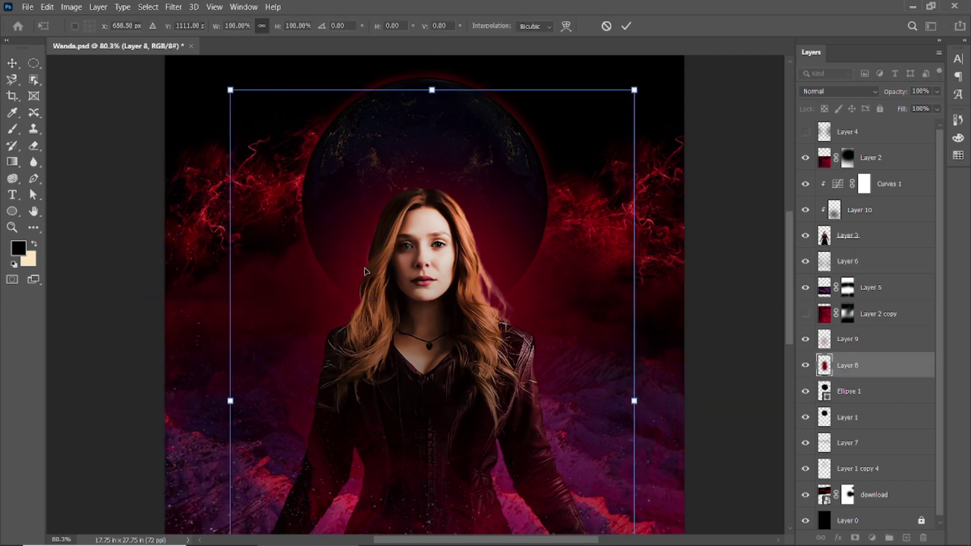
{"action": "left_click", "coordinate": [626, 26]}
{"action": "key", "text": "ctrl+0"}
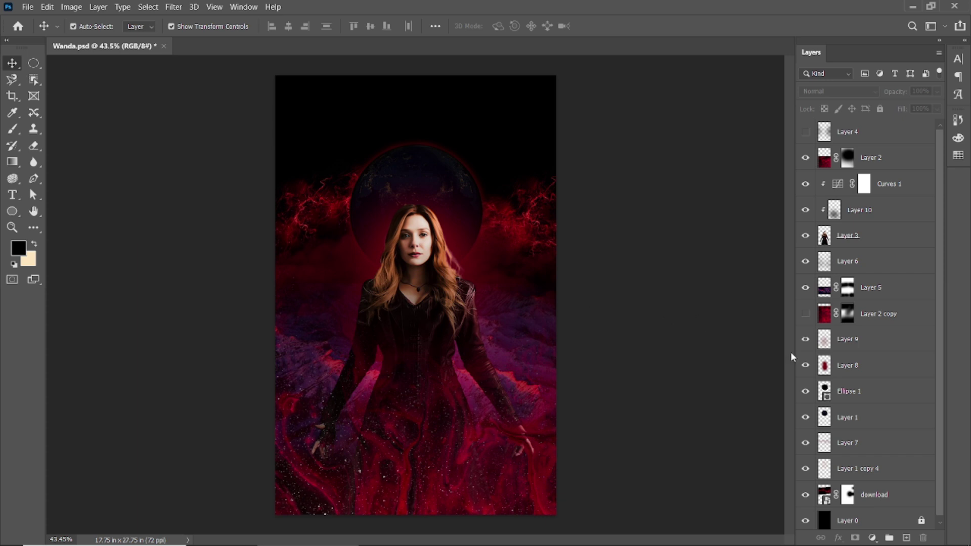
Add Layer 11 and a Selective Color adjustment reducing black in Blacks, in Absolute mode
{"action": "left_click", "coordinate": [906, 539]}
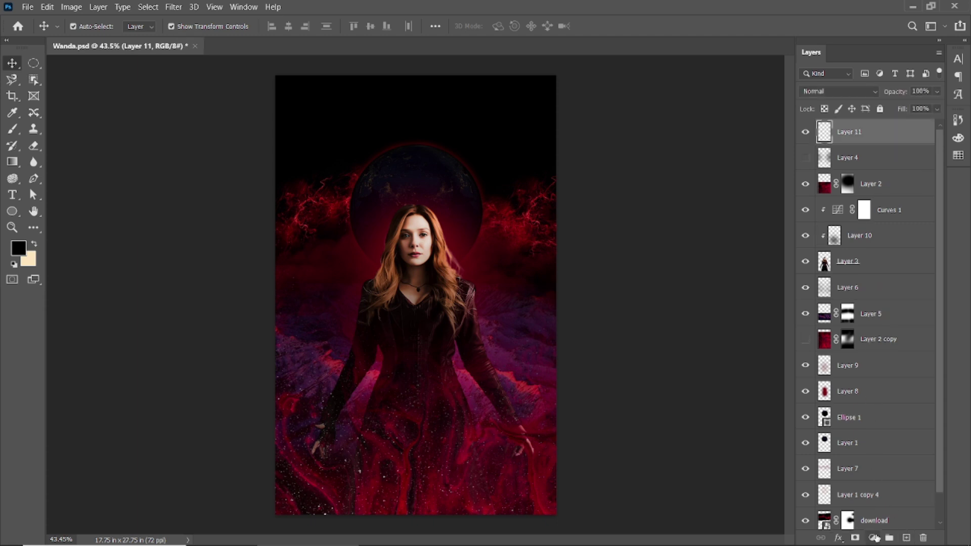
{"action": "left_click", "coordinate": [872, 537]}
{"action": "left_click", "coordinate": [880, 535]}
{"action": "left_click", "coordinate": [152, 133]}
{"action": "left_click", "coordinate": [141, 222]}
{"action": "mouse_move", "coordinate": [158, 234]}
{"action": "left_mouse_down"}
{"action": "mouse_move", "coordinate": [144, 235]}
{"action": "mouse_move", "coordinate": [187, 237]}
{"action": "mouse_move", "coordinate": [161, 246]}
{"action": "mouse_move", "coordinate": [158, 236]}
{"action": "left_mouse_up"}
{"action": "left_click", "coordinate": [163, 248]}
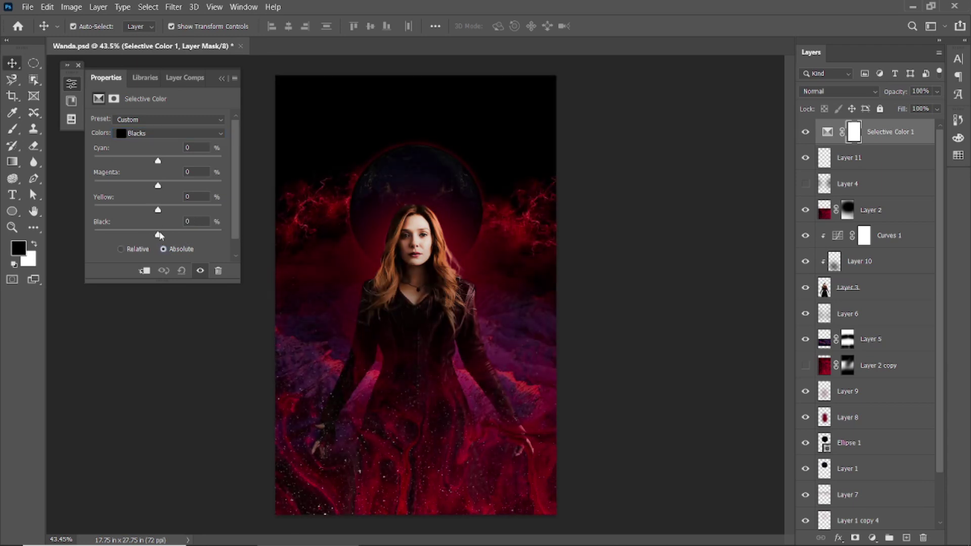
Feather the adjustment's mask and test its density, then delete Selective Color 1
{"action": "left_click", "coordinate": [114, 99]}
{"action": "mouse_move", "coordinate": [105, 203]}
{"action": "left_mouse_down"}
{"action": "mouse_move", "coordinate": [174, 205]}
{"action": "mouse_move", "coordinate": [92, 204]}
{"action": "left_mouse_up"}
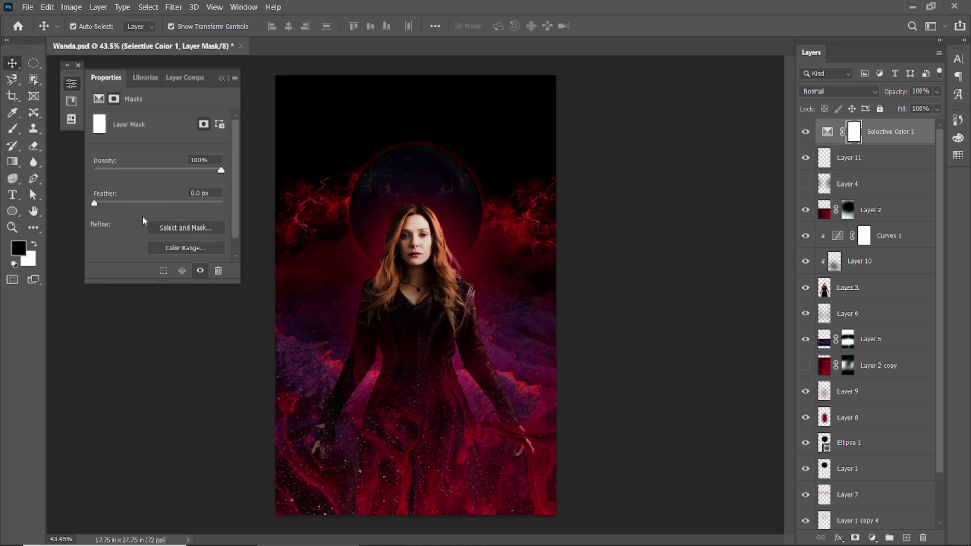
{"action": "mouse_move", "coordinate": [218, 179]}
{"action": "left_mouse_down"}
{"action": "mouse_move", "coordinate": [121, 171]}
{"action": "mouse_move", "coordinate": [253, 182]}
{"action": "left_mouse_up"}
{"action": "left_click", "coordinate": [221, 78]}
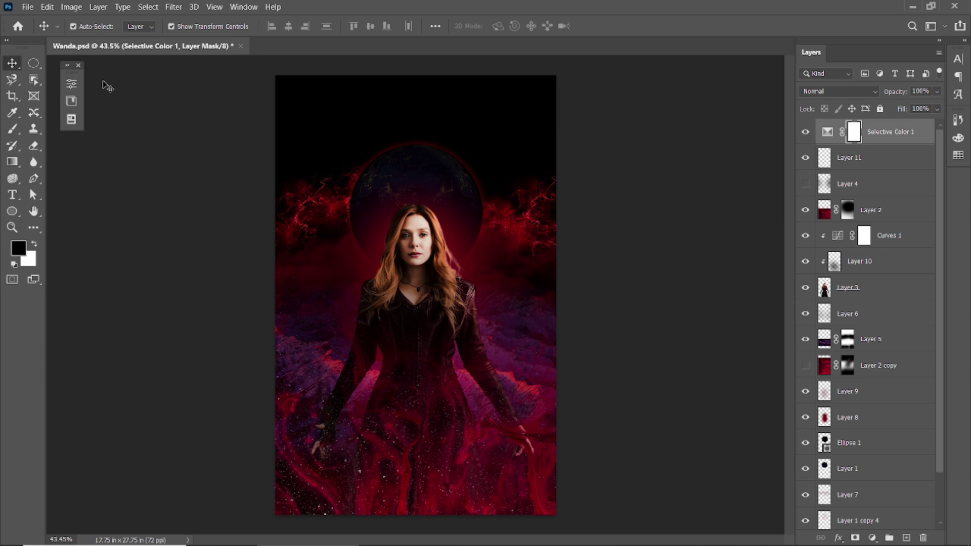
{"action": "left_click", "coordinate": [78, 65]}
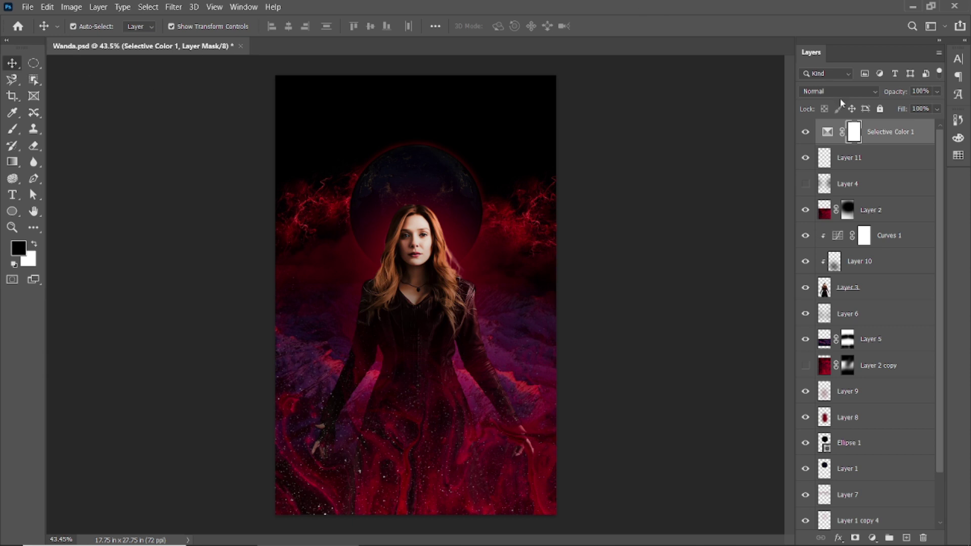
{"action": "left_click", "coordinate": [873, 538]}
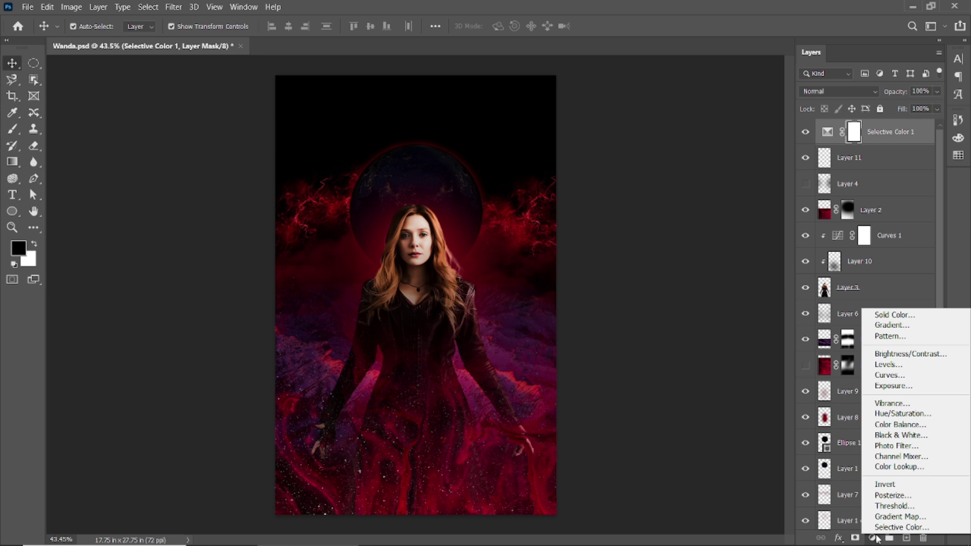
{"action": "left_click", "coordinate": [838, 538]}
{"action": "left_click_drag", "start_coordinate": [883, 132], "coordinate": [923, 539]}
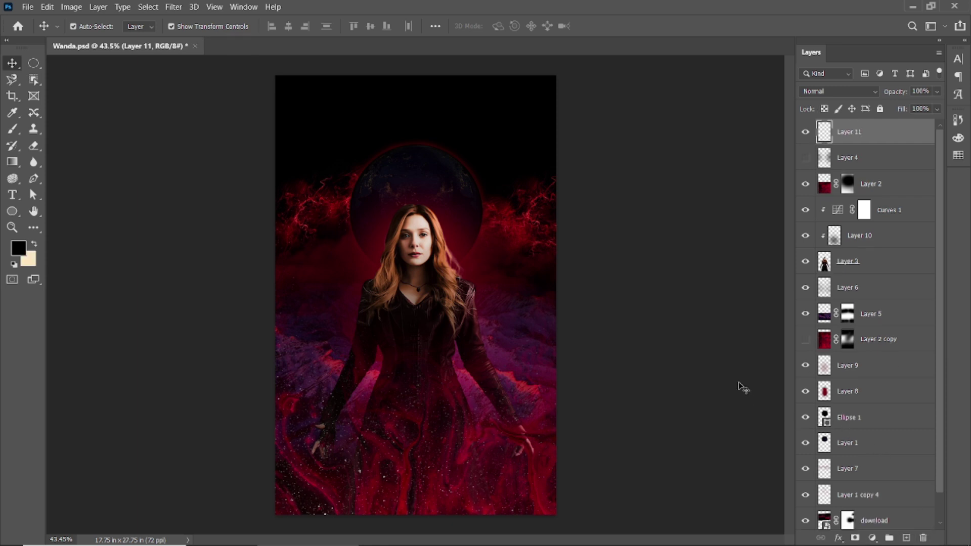
{"action": "left_click", "coordinate": [599, 340]}
{"action": "scroll", "coordinate": [600, 340], "scroll_direction": "down", "scroll_amount": 1}
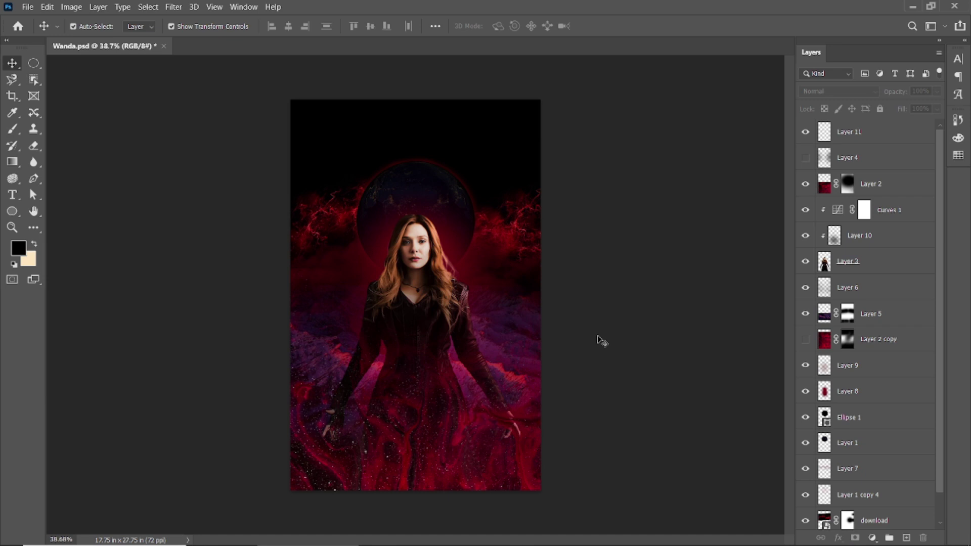
{"action": "left_click", "coordinate": [847, 183]}
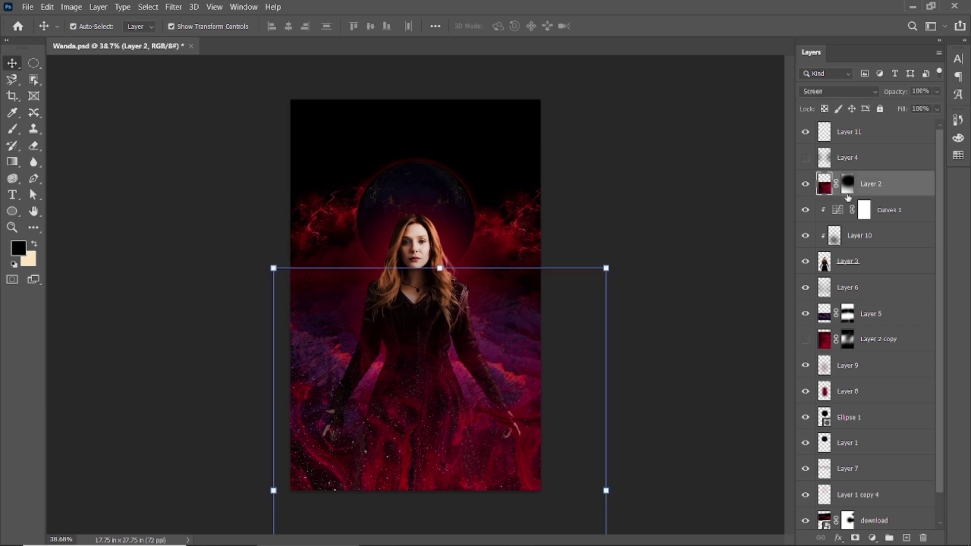
{"action": "left_click", "coordinate": [8, 133]}
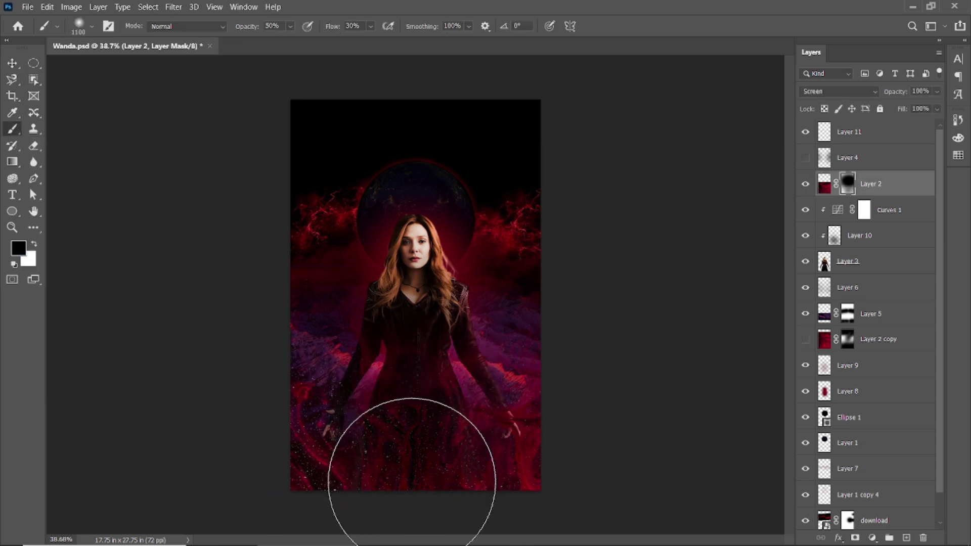
{"action": "key", "text": "alt+period"}
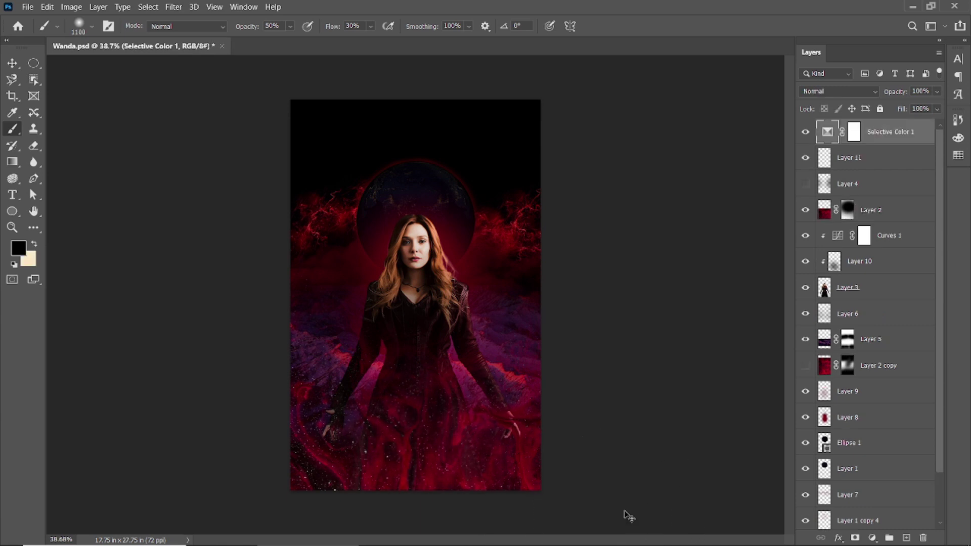
{"action": "left_click", "coordinate": [12, 64]}
{"action": "left_click", "coordinate": [805, 340]}
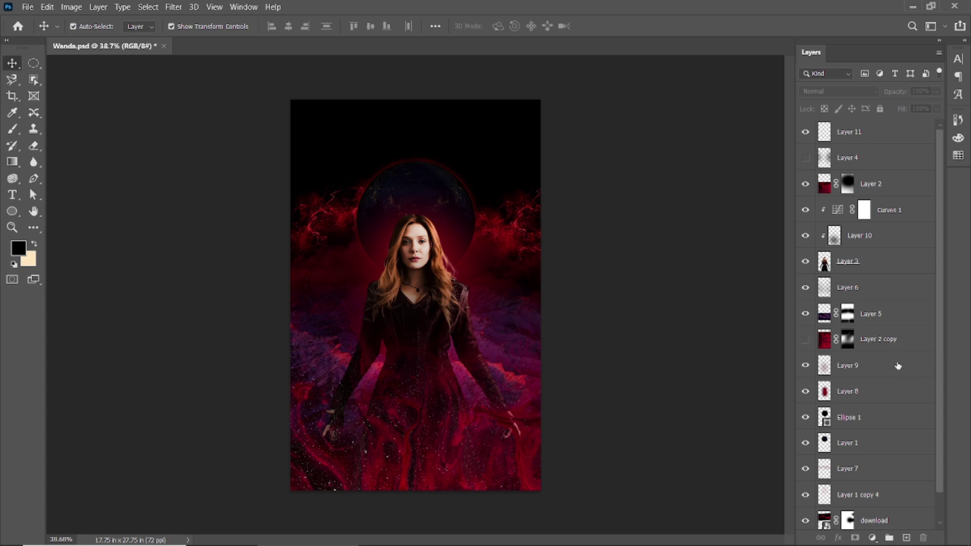
{"action": "left_click", "coordinate": [877, 339]}
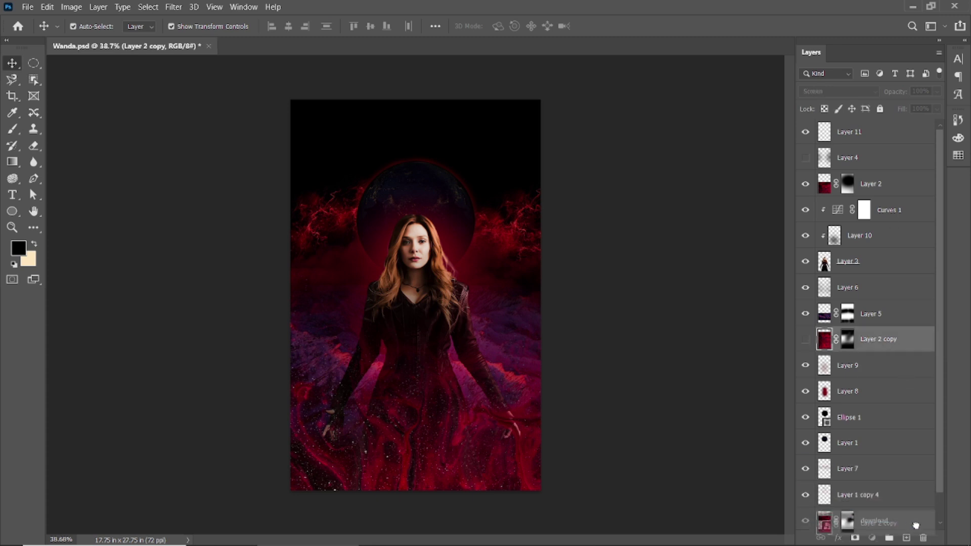
Delete Layer 2 copy and turn the Layer 4 overlay back on after comparing
{"action": "left_click_drag", "start_coordinate": [890, 344], "coordinate": [923, 537]}
{"action": "left_click", "coordinate": [719, 391]}
{"action": "left_click", "coordinate": [806, 157]}
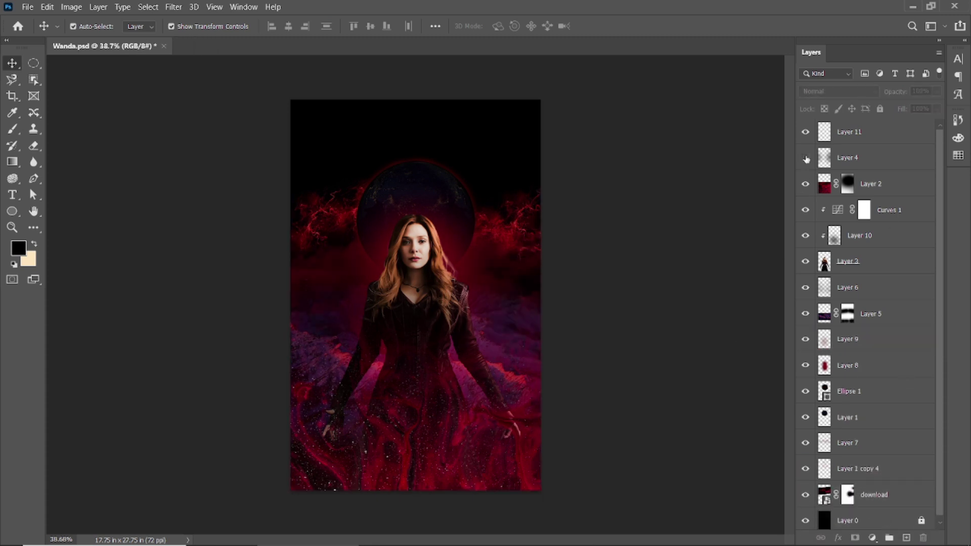
{"action": "scroll", "coordinate": [419, 287], "scroll_direction": "up", "scroll_amount": 2}
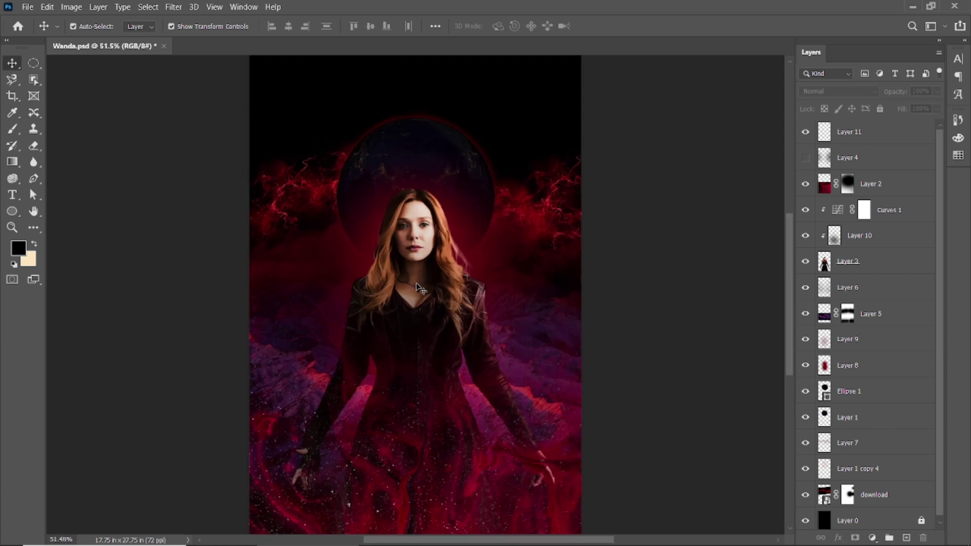
{"action": "left_click", "coordinate": [805, 158]}
{"action": "scroll", "coordinate": [530, 264], "scroll_direction": "down", "scroll_amount": 2}
{"action": "scroll", "coordinate": [605, 286], "scroll_direction": "up", "scroll_amount": 2}
{"action": "scroll", "coordinate": [602, 284], "scroll_direction": "down", "scroll_amount": 1}
{"action": "scroll", "coordinate": [623, 277], "scroll_direction": "down", "scroll_amount": 1}
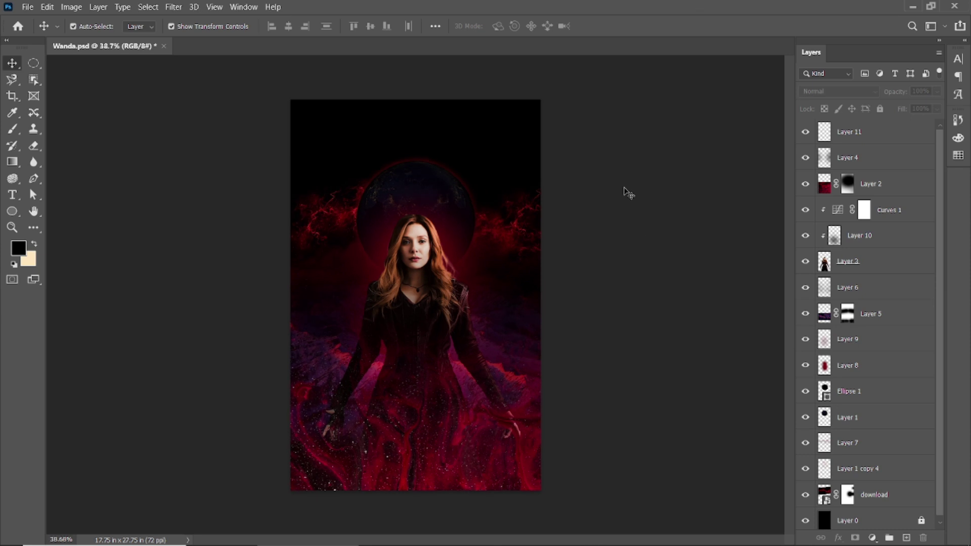
{"action": "scroll", "coordinate": [589, 297], "scroll_direction": "down", "scroll_amount": 1}
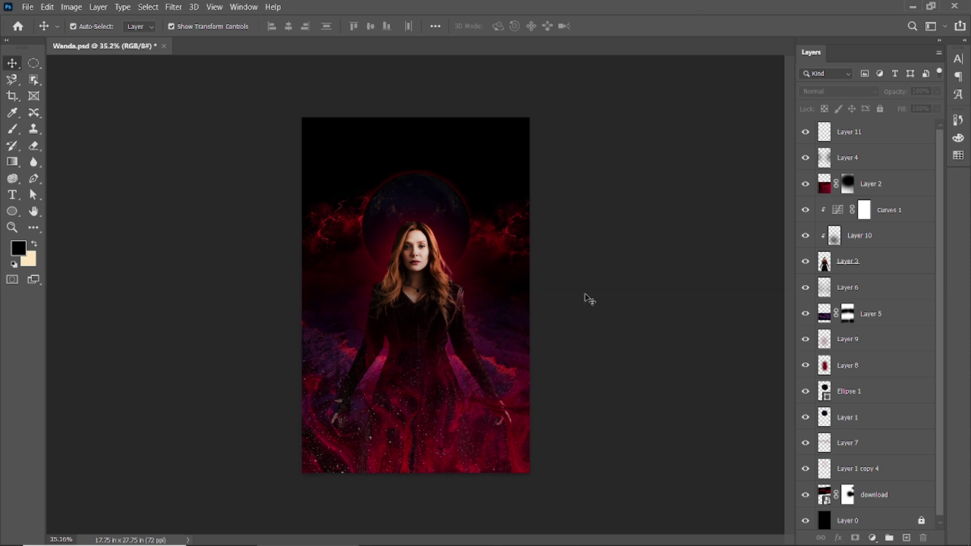
{"action": "scroll", "coordinate": [387, 330], "scroll_direction": "up", "scroll_amount": 2}
Select the woman's Layer 3 and open the Filter menu
{"action": "left_click", "coordinate": [436, 242]}
{"action": "left_click", "coordinate": [854, 262]}
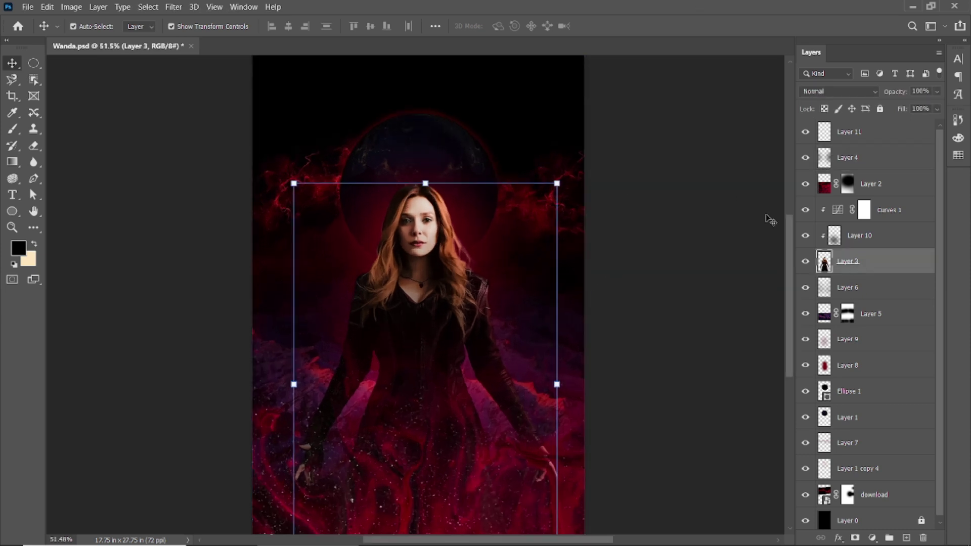
{"action": "left_click", "coordinate": [174, 6]}
In Camera Raw, brighten the woman's exposure, lift the whites slightly and warm her temperature
{"action": "left_click", "coordinate": [190, 95]}
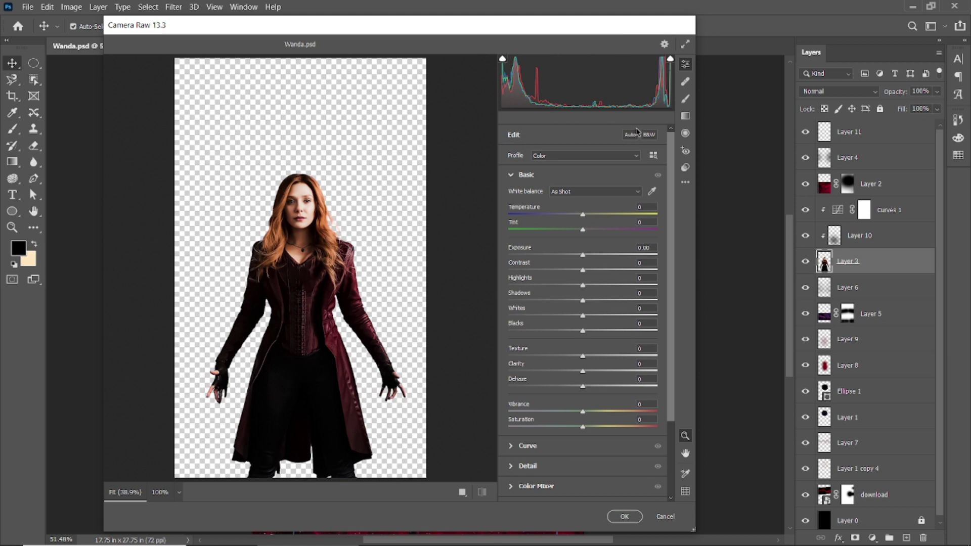
{"action": "scroll", "coordinate": [289, 242], "scroll_direction": "up", "scroll_amount": 1}
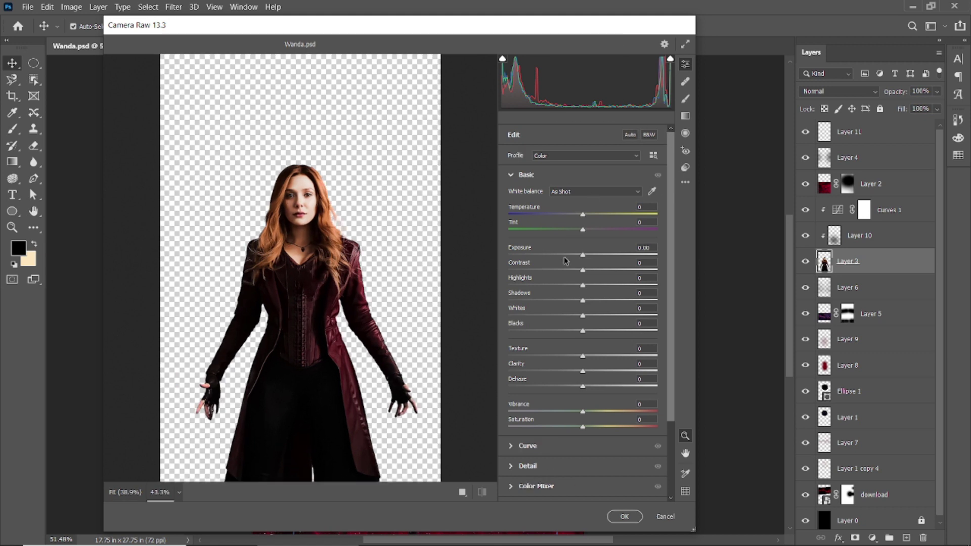
{"action": "mouse_move", "coordinate": [583, 255]}
{"action": "left_mouse_down"}
{"action": "mouse_move", "coordinate": [597, 260]}
{"action": "mouse_move", "coordinate": [582, 277]}
{"action": "mouse_move", "coordinate": [544, 281]}
{"action": "mouse_move", "coordinate": [612, 300]}
{"action": "left_mouse_up"}
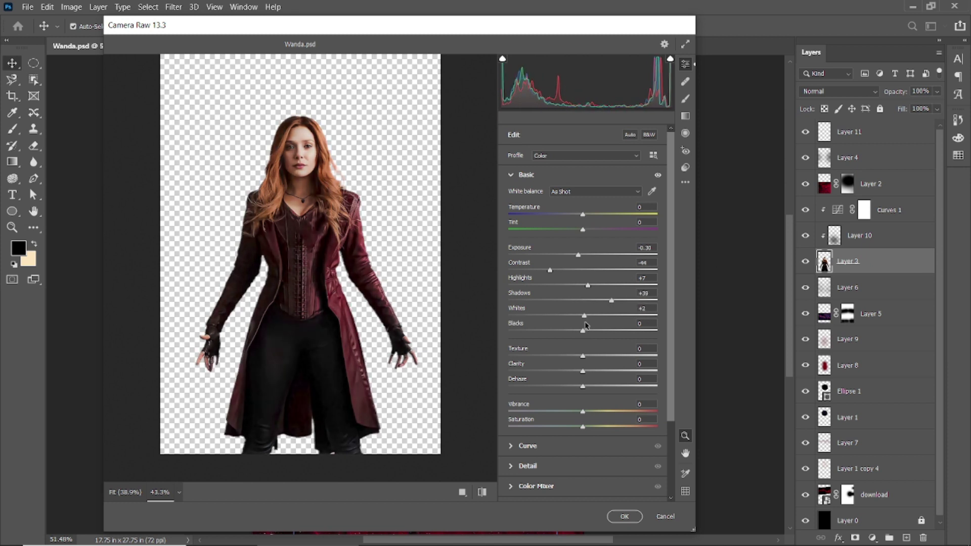
{"action": "left_click_drag", "start_coordinate": [582, 327], "coordinate": [582, 346]}
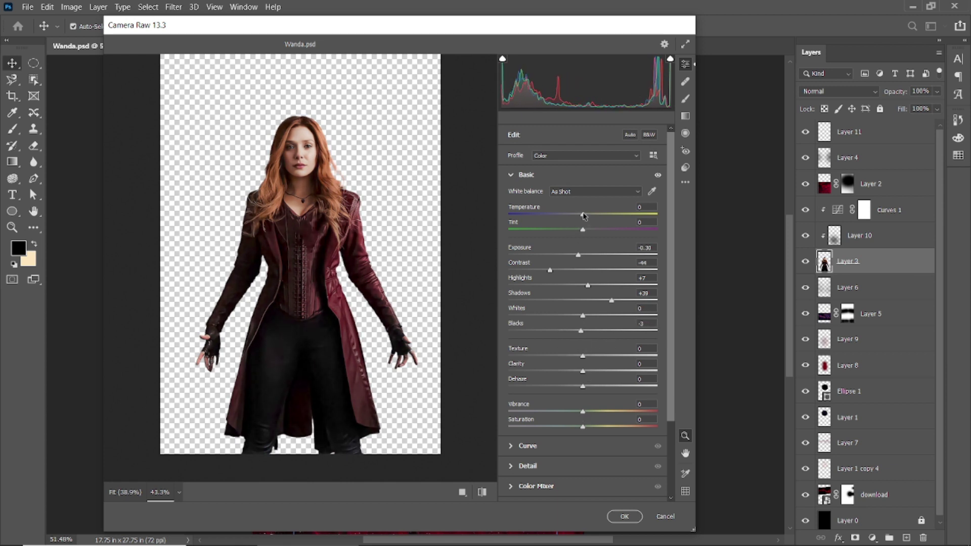
{"action": "left_click_drag", "start_coordinate": [584, 216], "coordinate": [590, 237]}
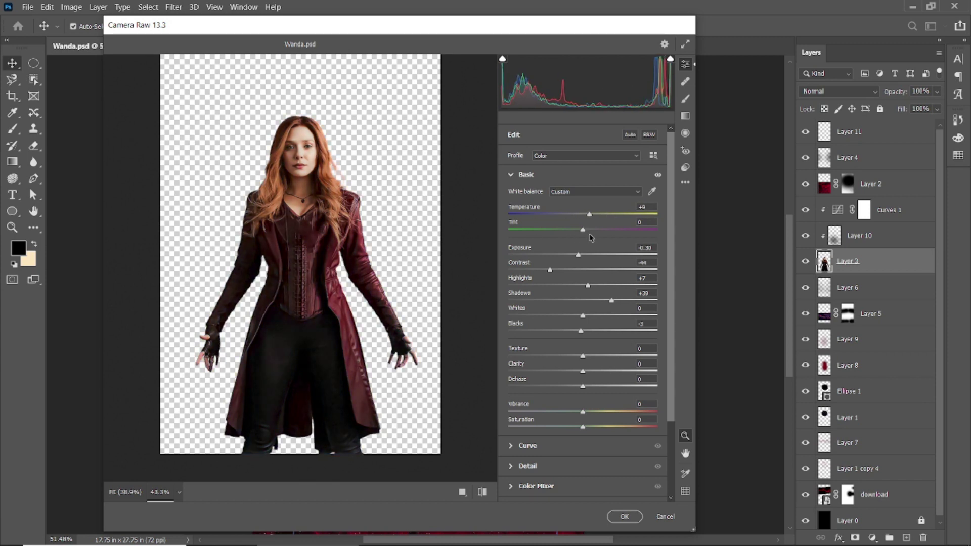
{"action": "type", "text": "0"}
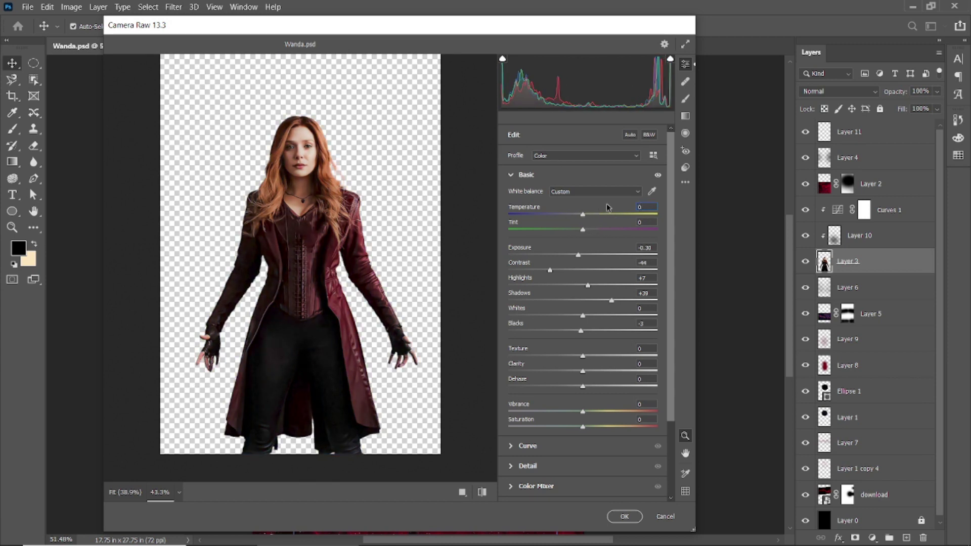
Browse the Tone Curve, Effects, Calibration, Color Grading and Optics panels
{"action": "left_click", "coordinate": [510, 176]}
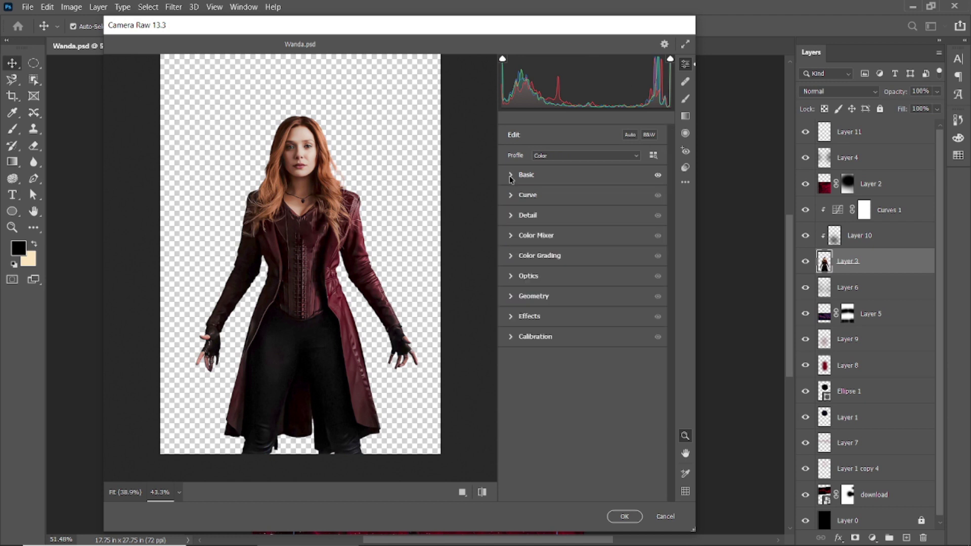
{"action": "left_click", "coordinate": [510, 200]}
{"action": "left_click", "coordinate": [510, 316]}
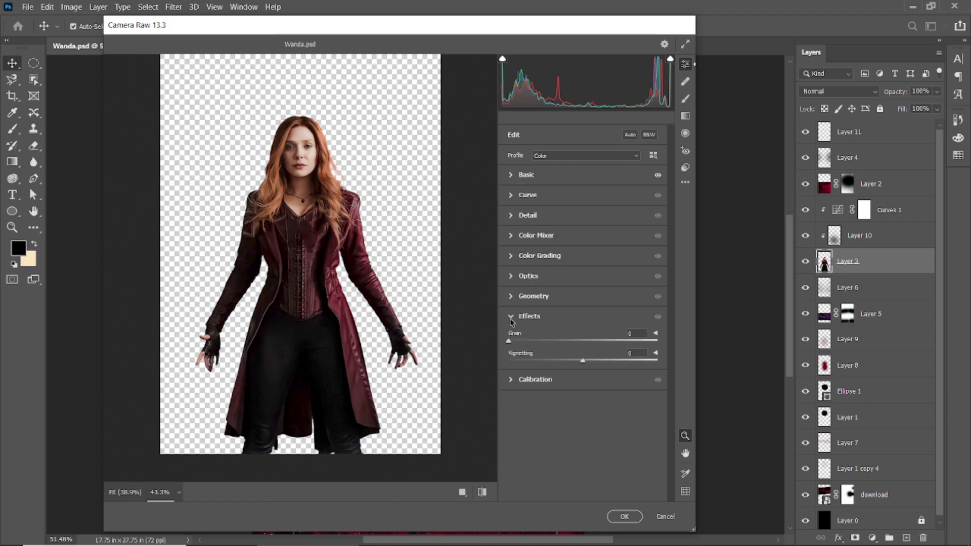
{"action": "left_click", "coordinate": [510, 295]}
{"action": "left_click", "coordinate": [511, 336]}
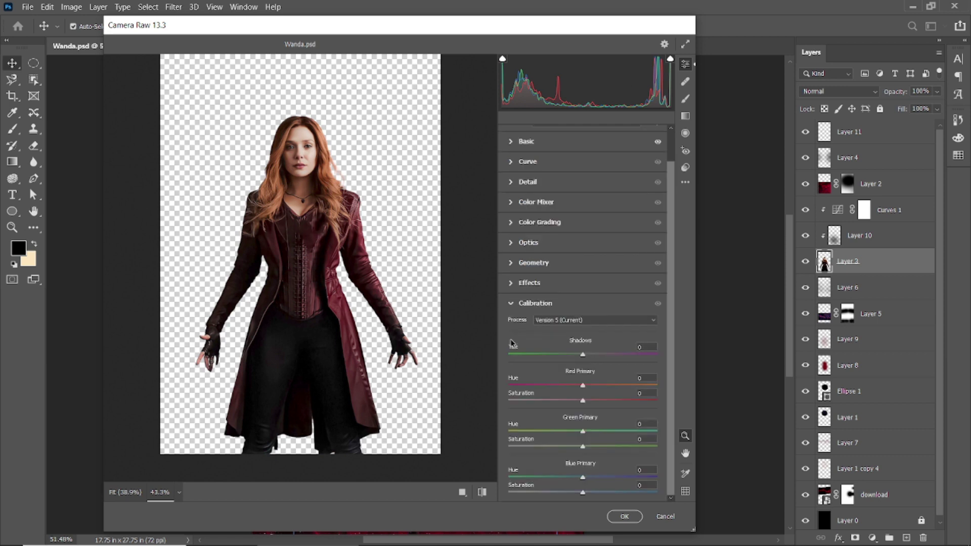
{"action": "left_click", "coordinate": [510, 303]}
{"action": "left_click", "coordinate": [511, 257]}
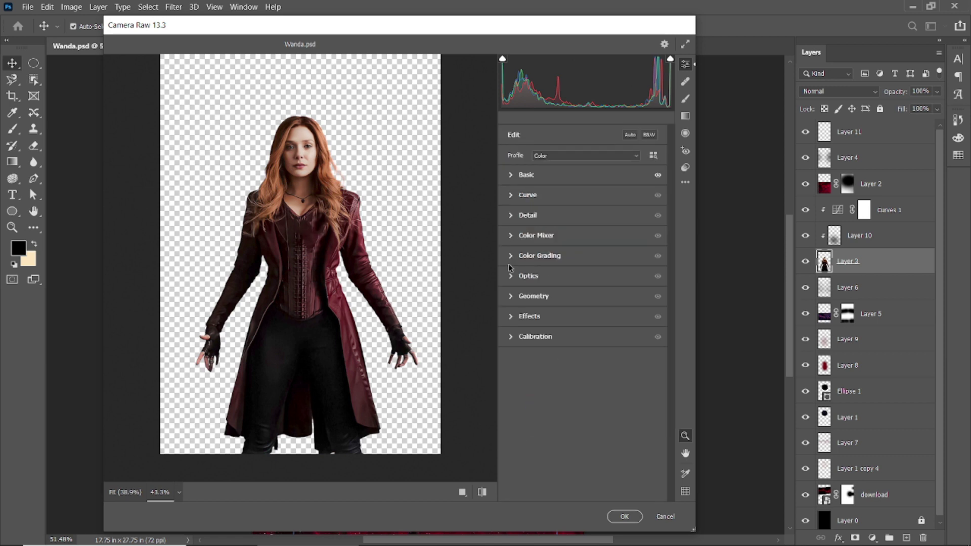
{"action": "left_click", "coordinate": [511, 277]}
Try a vignette and reset it to zero, compare before/after, and apply the edits
{"action": "left_click_drag", "start_coordinate": [582, 319], "coordinate": [583, 319]}
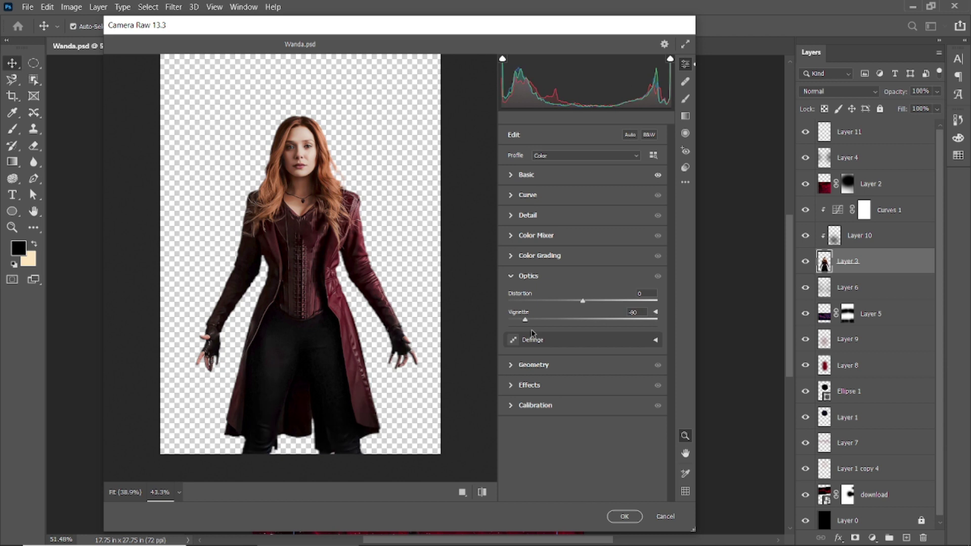
{"action": "left_click", "coordinate": [633, 311]}
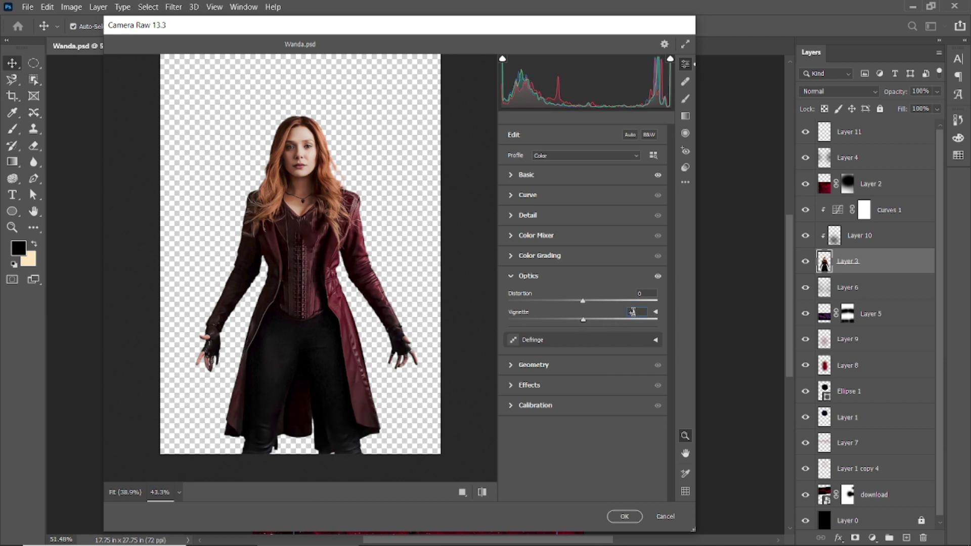
{"action": "left_click", "coordinate": [512, 277]}
{"action": "left_click", "coordinate": [510, 195]}
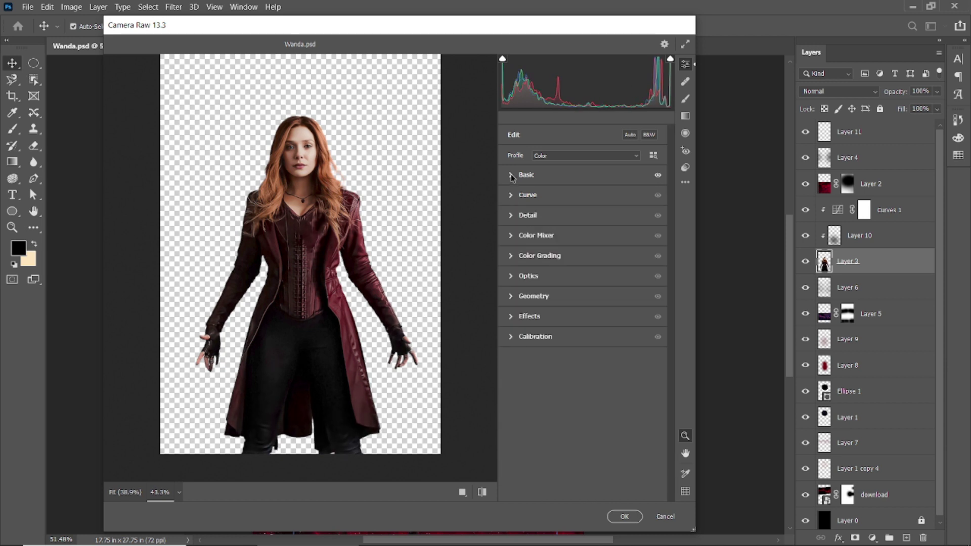
{"action": "left_click", "coordinate": [482, 492]}
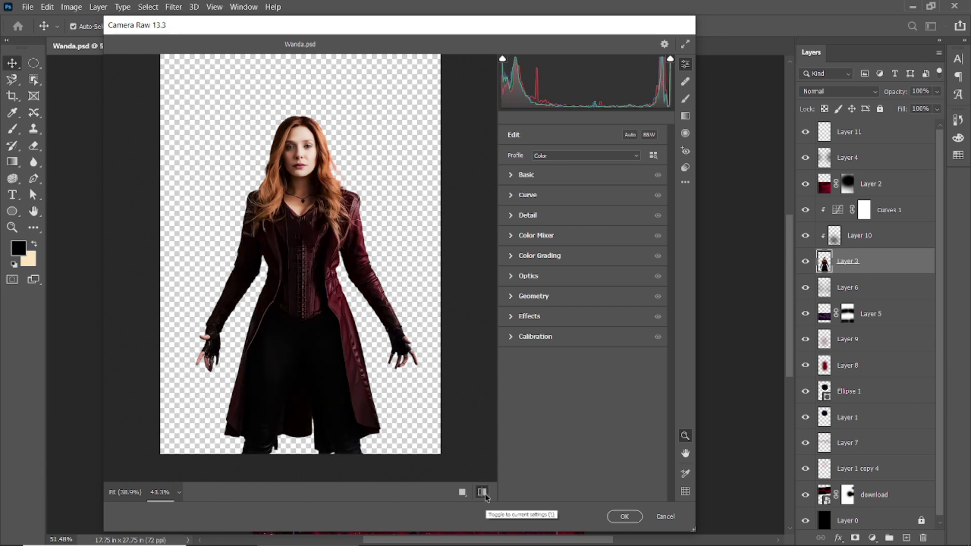
{"action": "left_click", "coordinate": [483, 493]}
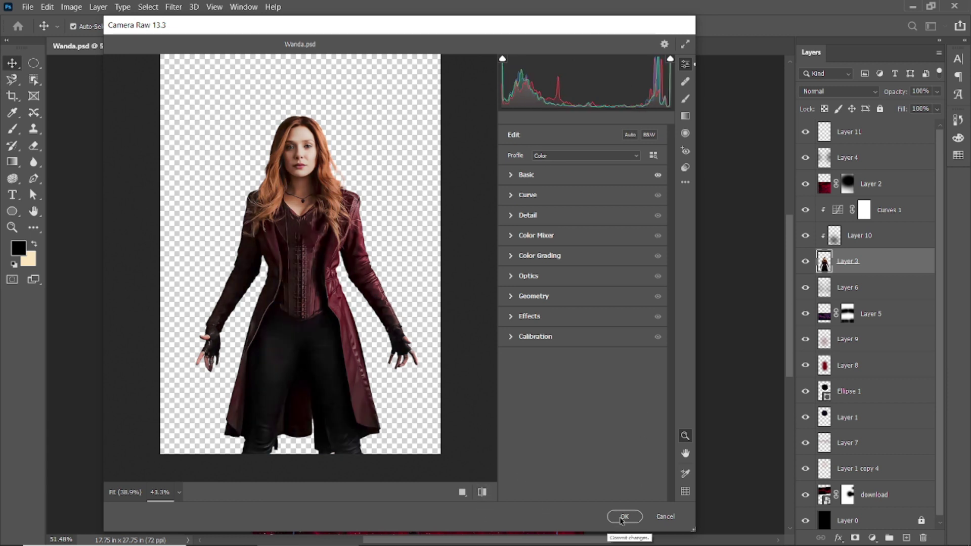
{"action": "left_click", "coordinate": [623, 517]}
Fit the poster on screen and add a Curves adjustment above Layer 3
{"action": "left_click", "coordinate": [667, 303]}
{"action": "key", "text": "ctrl+0"}
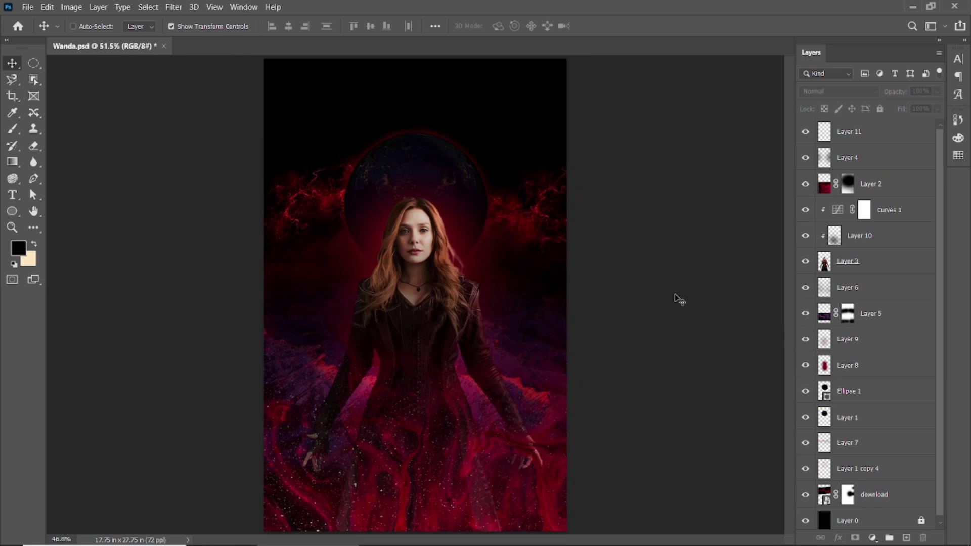
{"action": "left_click", "coordinate": [840, 262]}
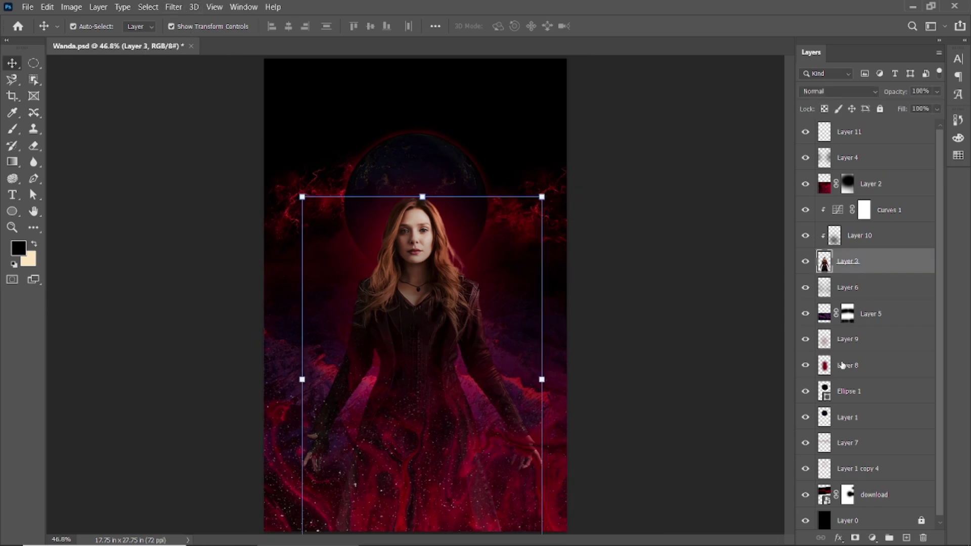
{"action": "left_click", "coordinate": [871, 537]}
{"action": "left_click", "coordinate": [889, 375]}
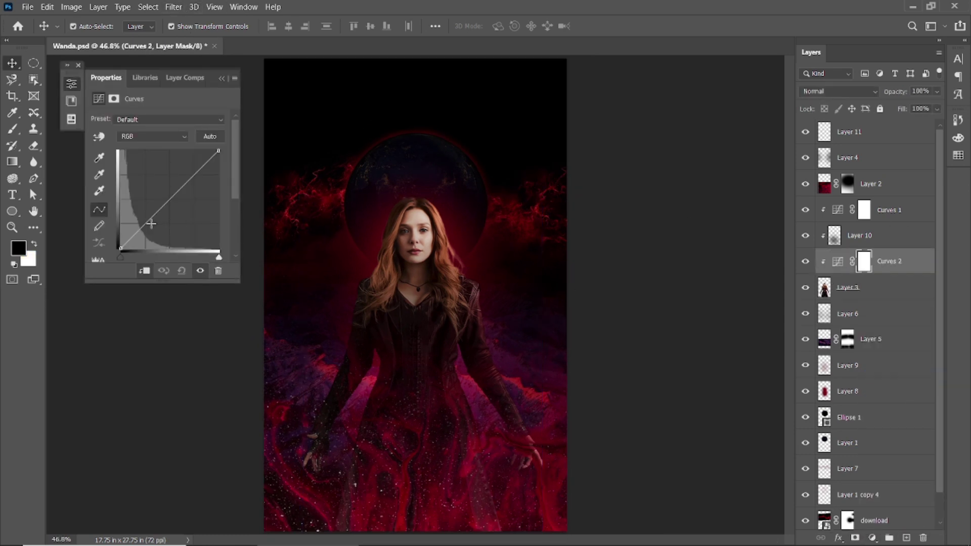
Shape the curve to deepen shadows slightly and raise upper midtones, checking it on and off
{"action": "left_click_drag", "start_coordinate": [148, 223], "coordinate": [151, 223]}
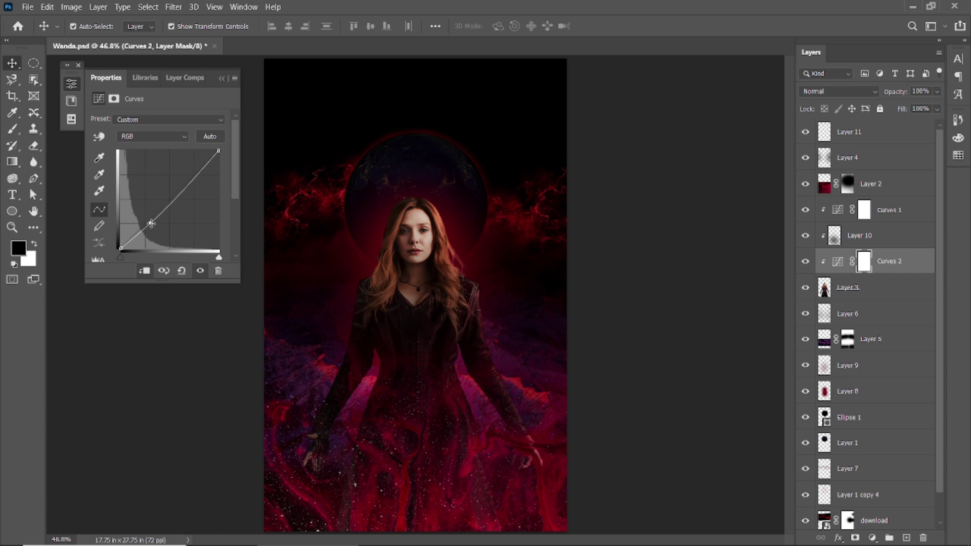
{"action": "left_click_drag", "start_coordinate": [188, 194], "coordinate": [188, 178]}
{"action": "left_click", "coordinate": [200, 271]}
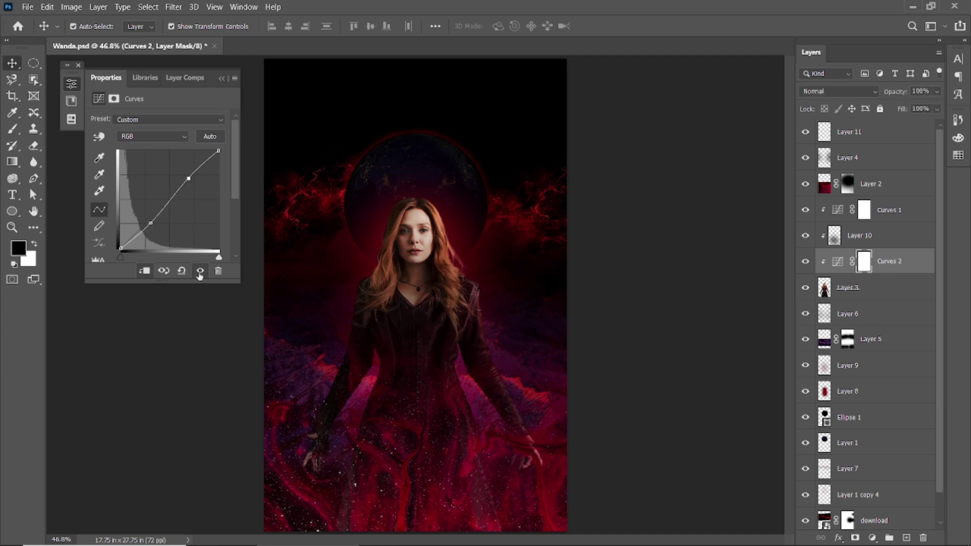
{"action": "left_click", "coordinate": [200, 272]}
{"action": "left_click", "coordinate": [222, 78]}
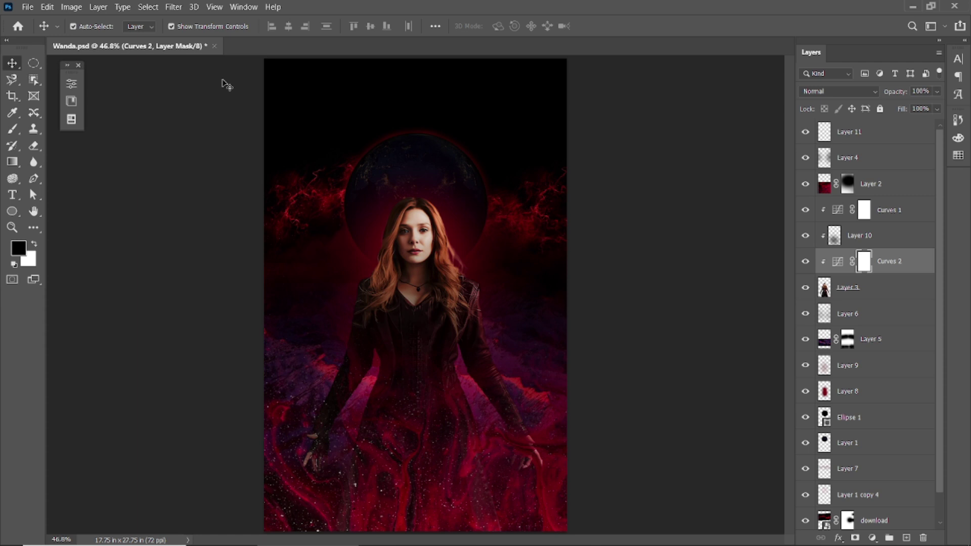
{"action": "left_click", "coordinate": [641, 174]}
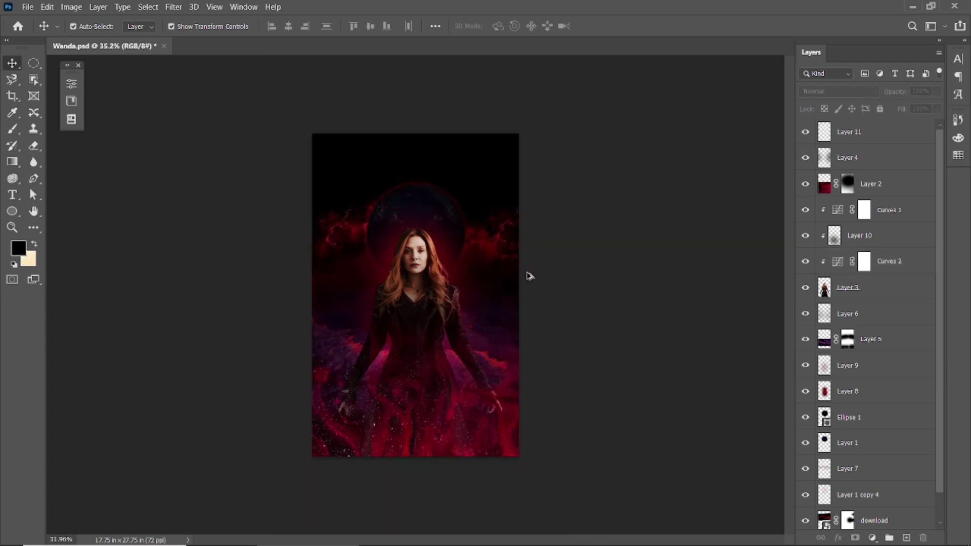
Preview the poster full screen, then close the floating adjustments panel
{"action": "key", "text": "f"}
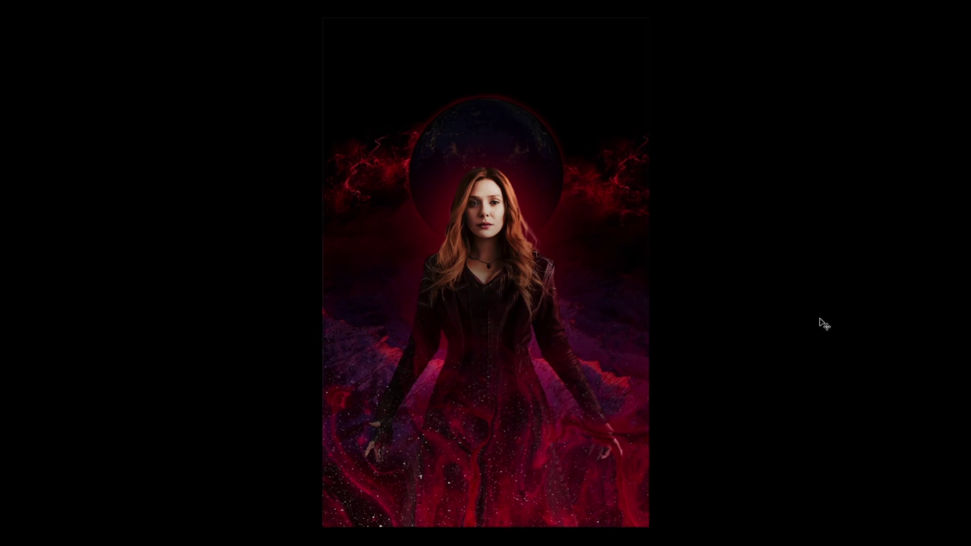
{"action": "key", "text": "f"}
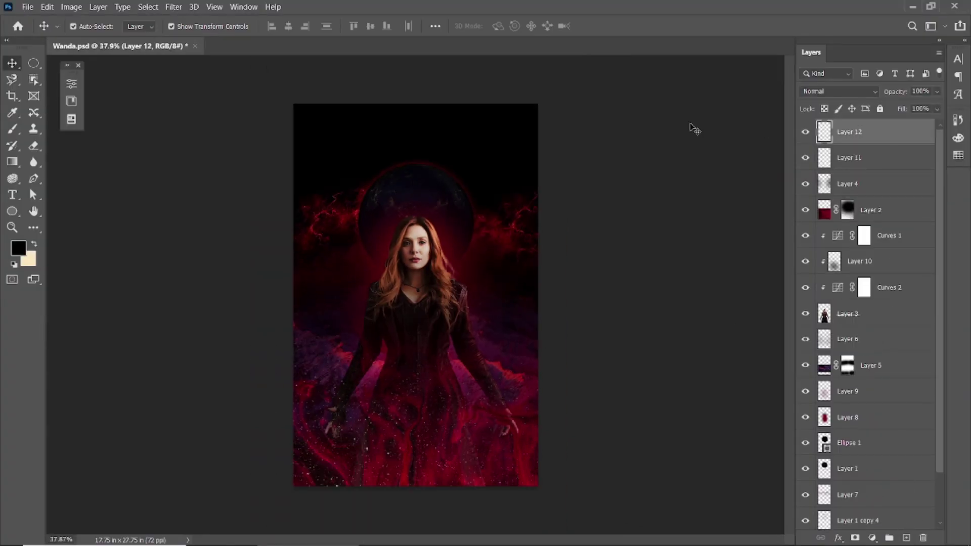
{"action": "left_click", "coordinate": [79, 66]}
Ready the Brush tool at 100% flow and adjust its size with the bracket keys
{"action": "key", "text": "b"}
{"action": "scroll", "coordinate": [416, 295], "scroll_direction": "down", "scroll_amount": 1}
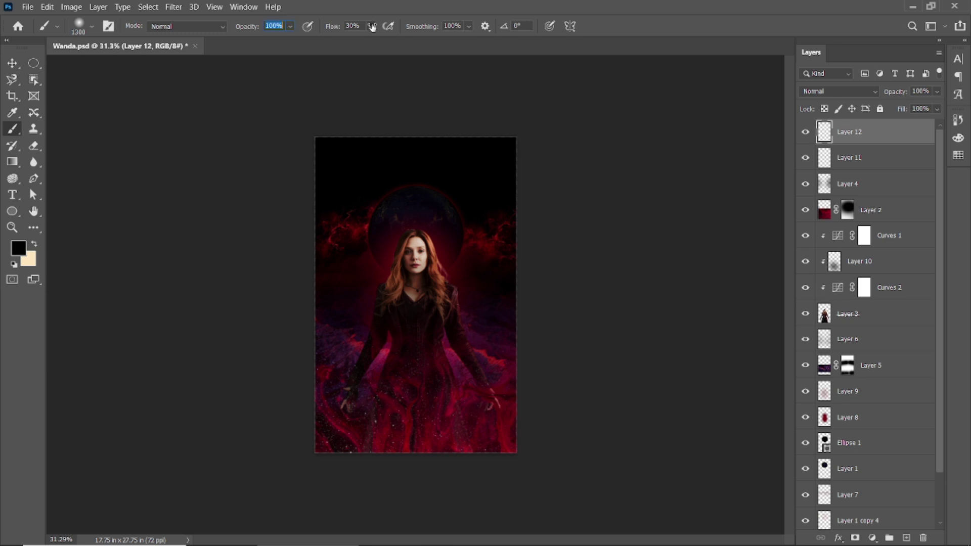
{"action": "left_click_drag", "start_coordinate": [333, 26], "coordinate": [384, 26]}
{"action": "key", "text": "bracketright"}
{"action": "key", "text": "bracketright"}
{"action": "key", "text": "bracketright"}
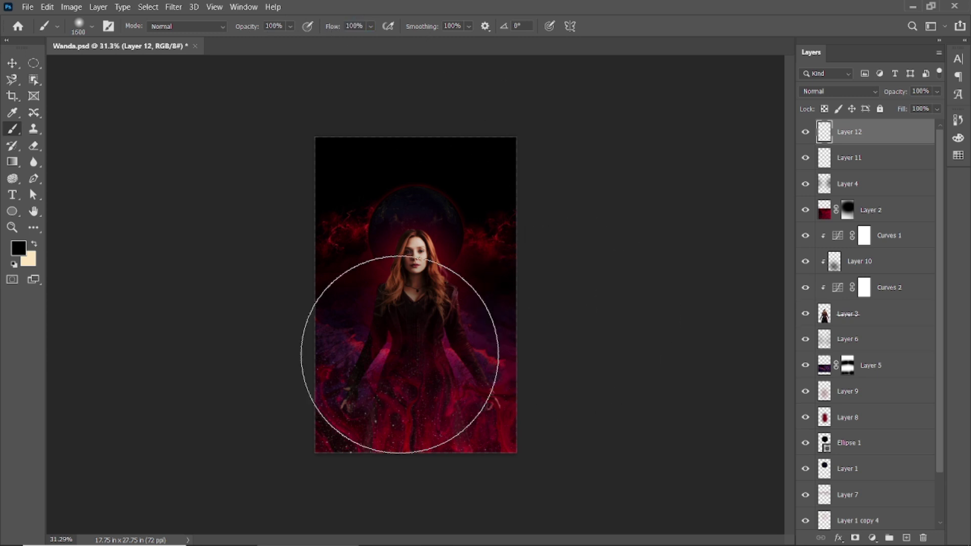
{"action": "scroll", "coordinate": [399, 354], "scroll_direction": "down", "scroll_amount": 1}
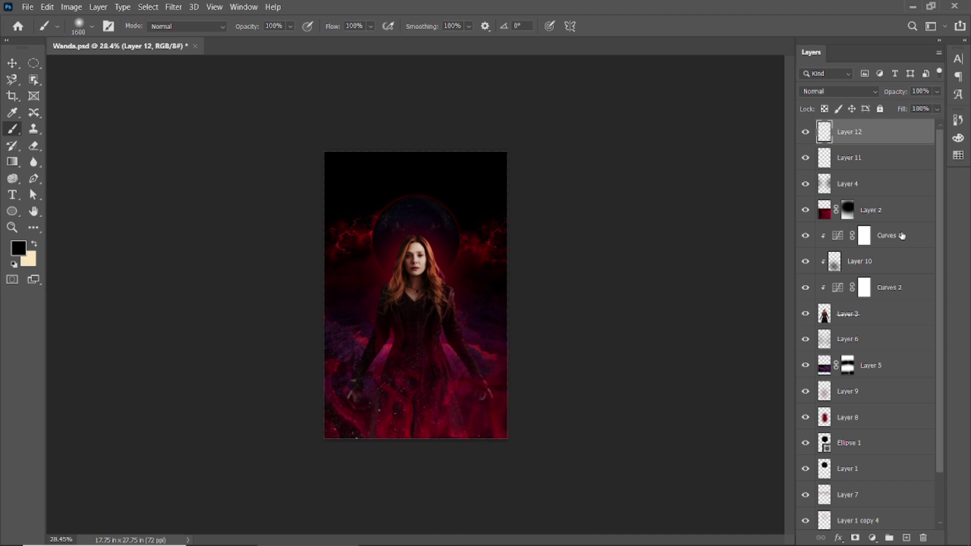
{"action": "scroll", "coordinate": [546, 372], "scroll_direction": "down", "scroll_amount": 1}
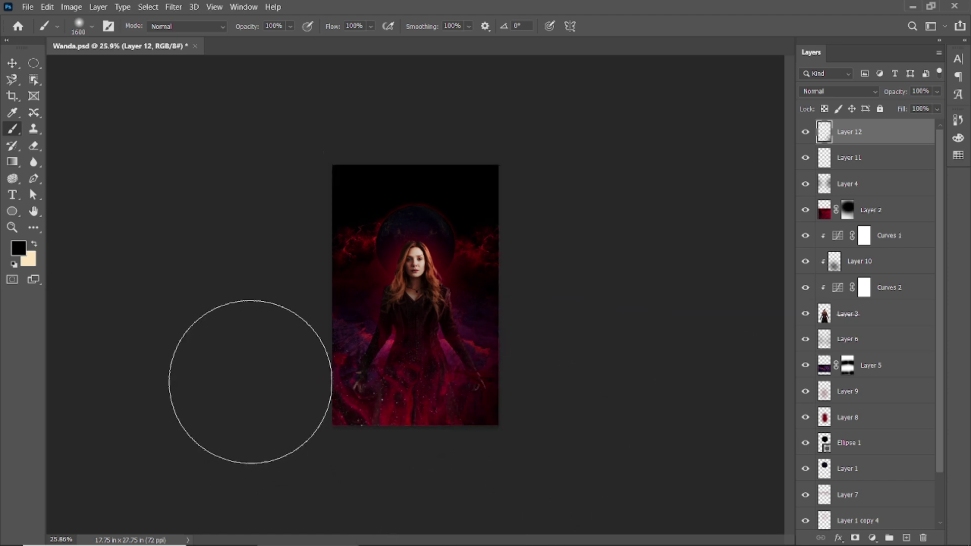
{"action": "scroll", "coordinate": [640, 395], "scroll_direction": "down", "scroll_amount": 1}
{"action": "key", "text": "bracketleft"}
{"action": "key", "text": "bracketleft"}
{"action": "key", "text": "bracketleft"}
{"action": "key", "text": "bracketleft"}
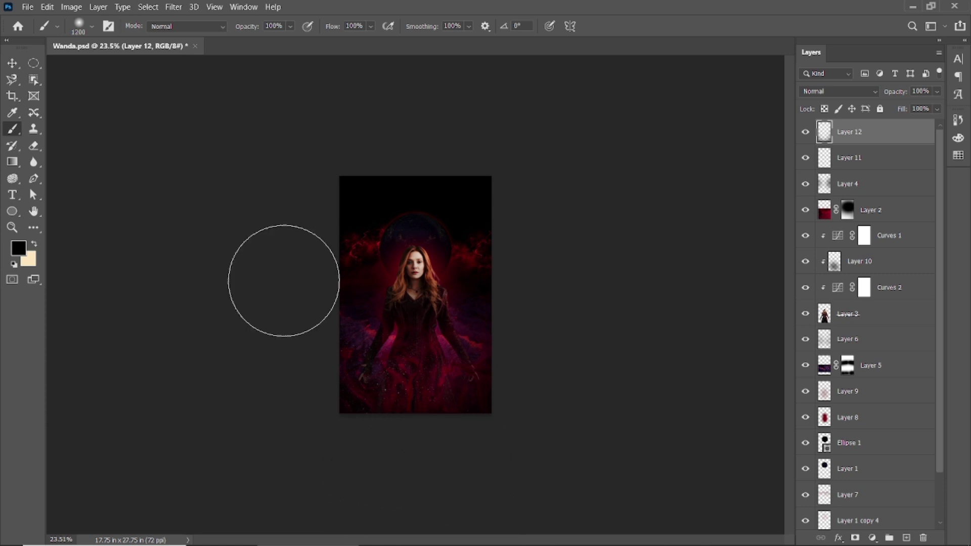
Add a 3Strip.look Color Lookup layer at 74% opacity, then preview the poster full screen
{"action": "left_click", "coordinate": [872, 538]}
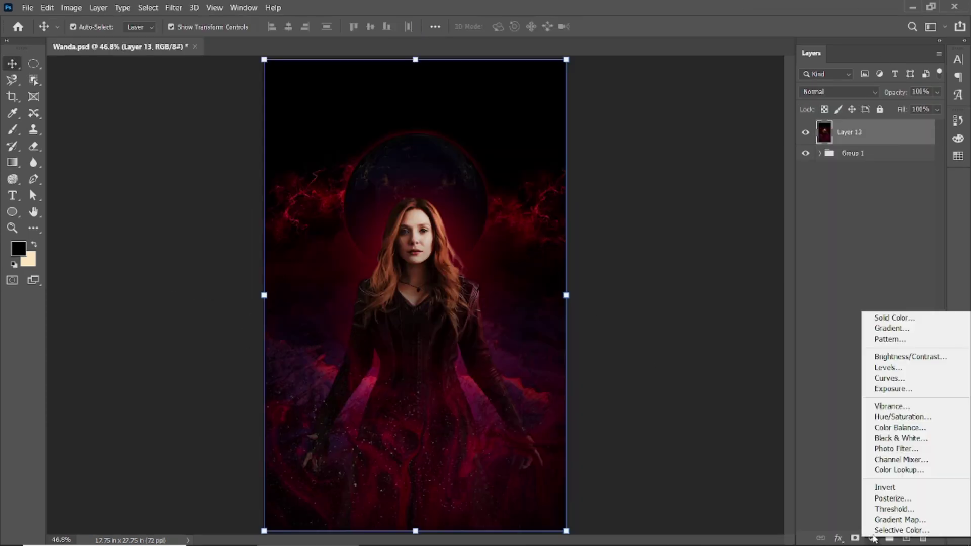
{"action": "left_click", "coordinate": [895, 470]}
{"action": "left_click", "coordinate": [191, 119]}
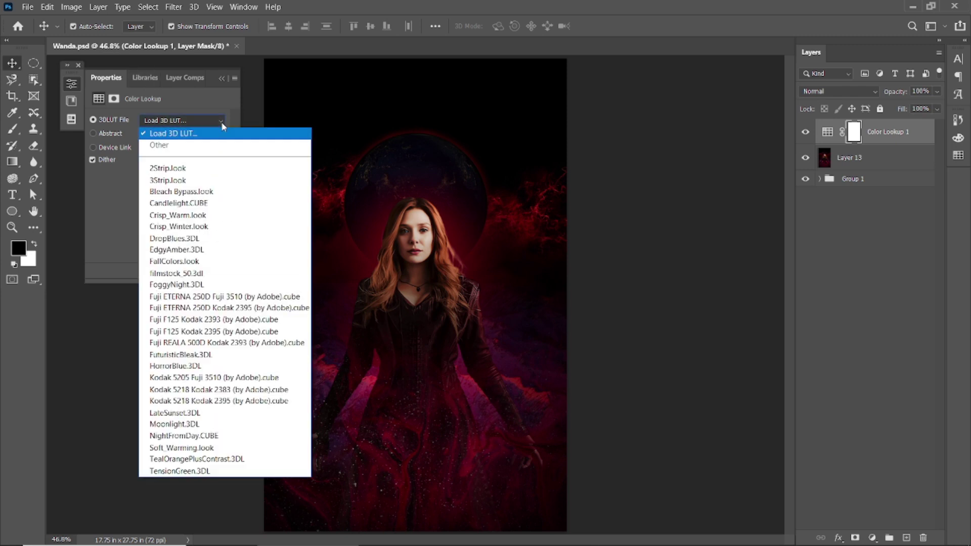
{"action": "left_click", "coordinate": [162, 175]}
{"action": "mouse_move", "coordinate": [895, 93]}
{"action": "left_mouse_down"}
{"action": "mouse_move", "coordinate": [886, 95]}
{"action": "mouse_move", "coordinate": [895, 114]}
{"action": "mouse_move", "coordinate": [885, 95]}
{"action": "left_mouse_up"}
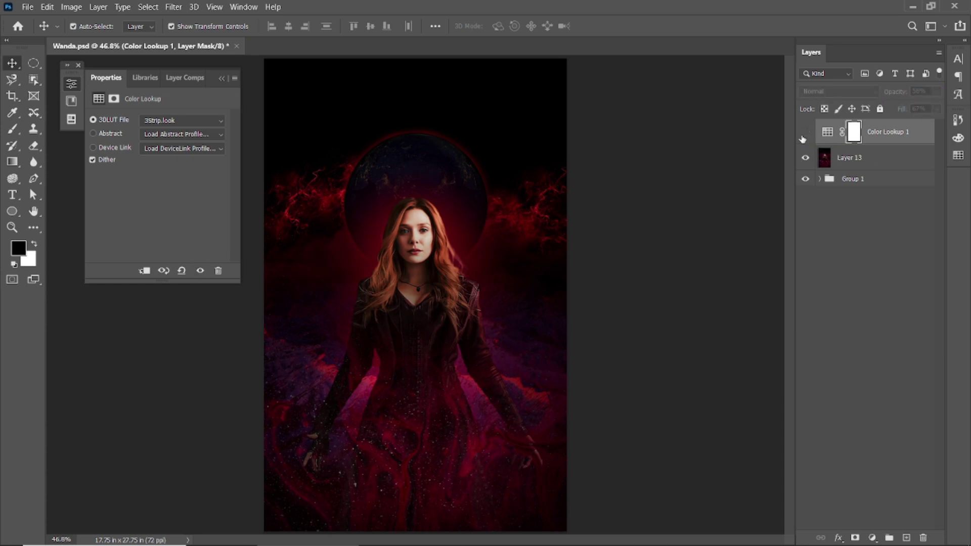
{"action": "left_click", "coordinate": [221, 78]}
{"action": "key", "text": "f"}
{"action": "key", "text": "f"}
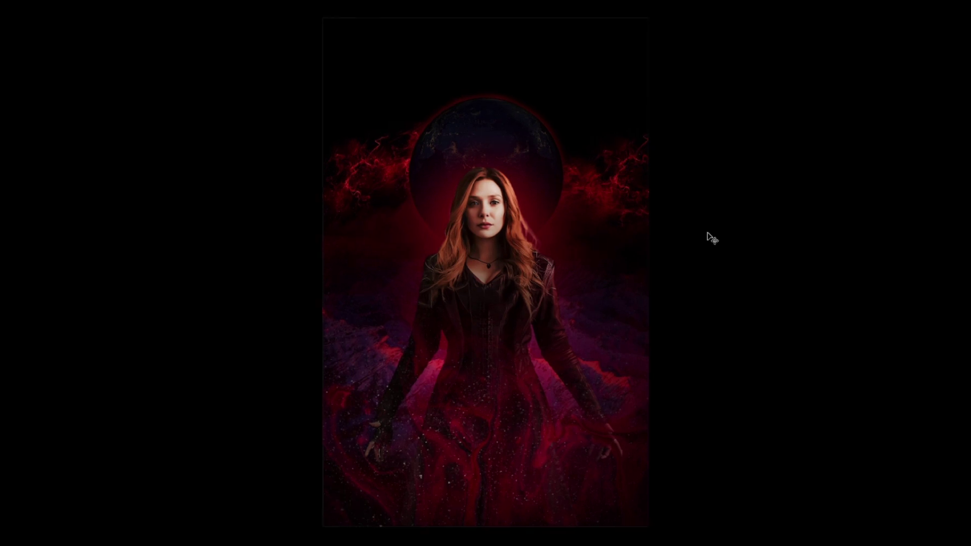